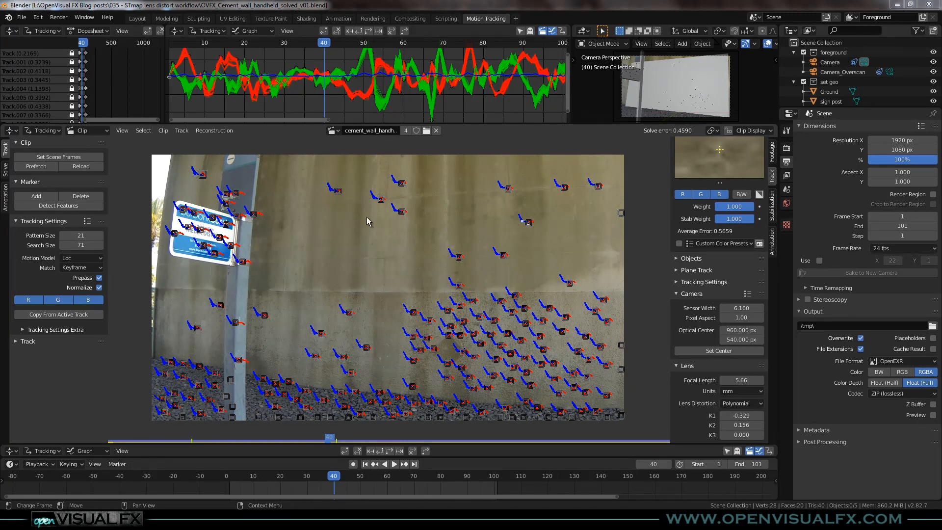
- Play and scrub through the tracked footage to examine the marker paths on the wall, sign post and ground
left_click_drag(334, 476, 274, 483)
key("space")
key("Escape")
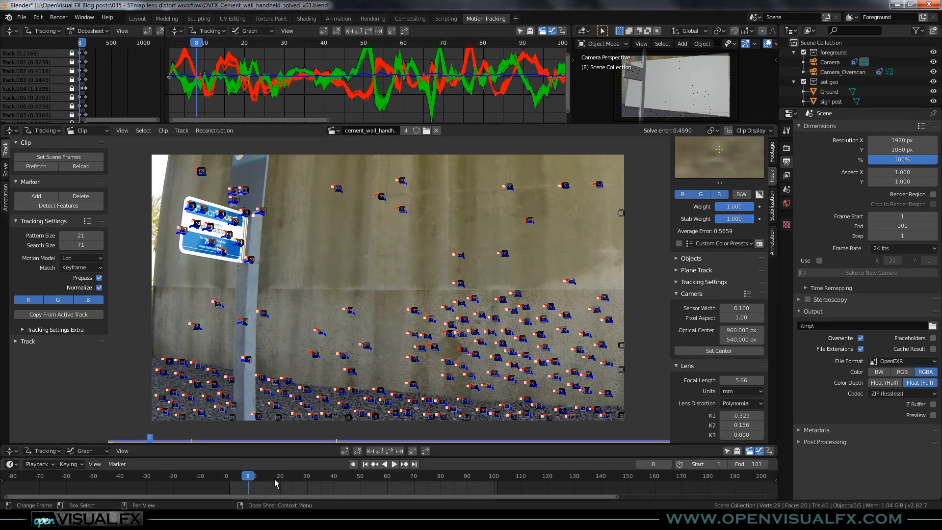
key("space")
left_click_drag(475, 480, 322, 479)
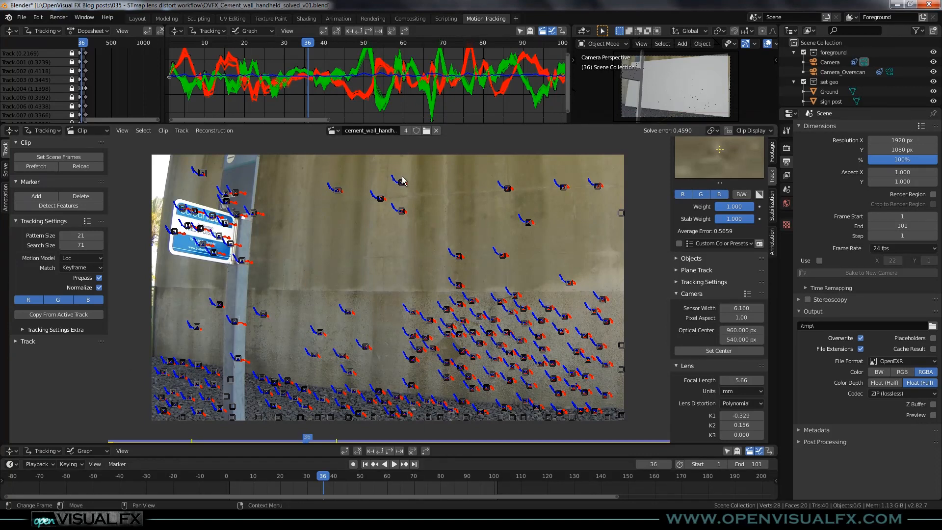
- Show the camera solve and scene setup tools for the clip in the Motion Tracking workspace
left_click(410, 18)
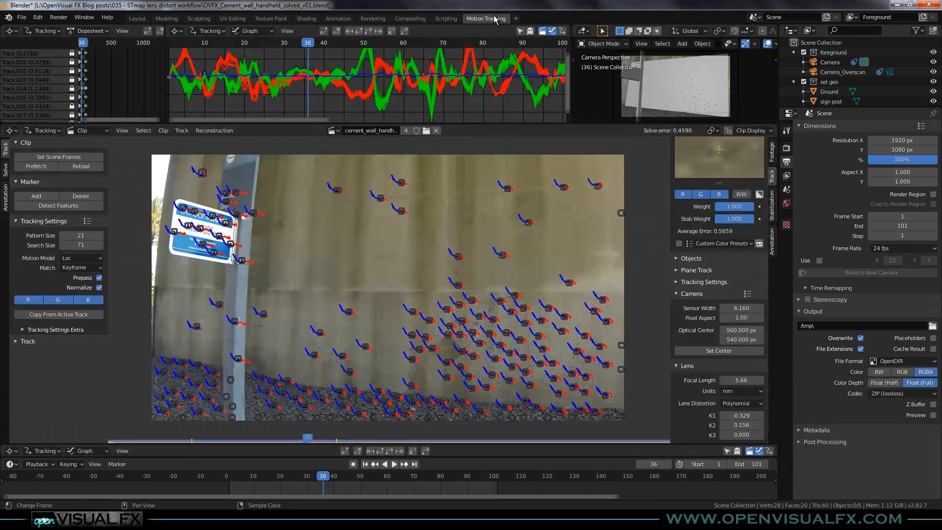
left_click(499, 18)
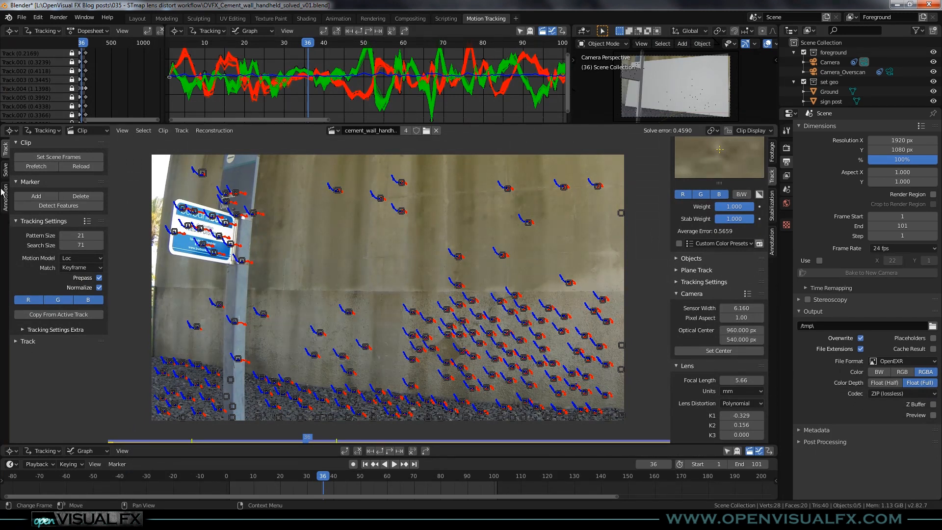
left_click(5, 172)
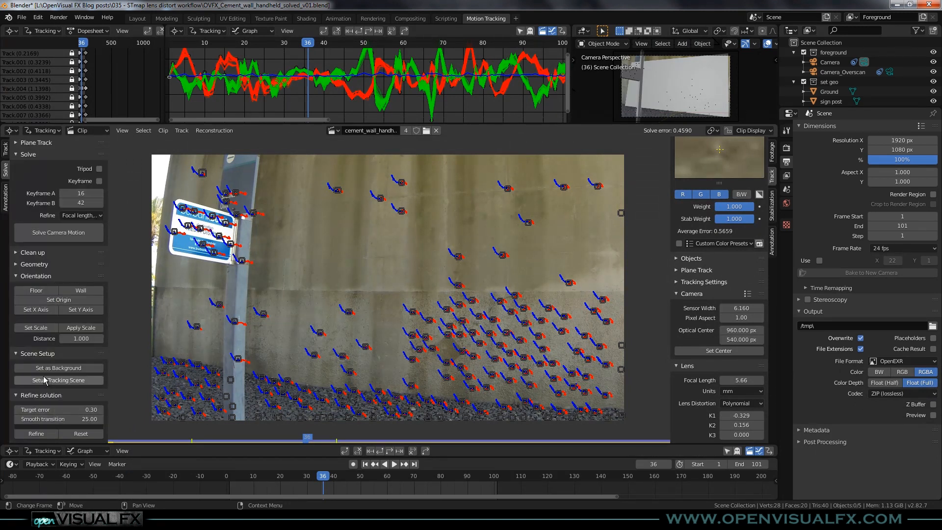
- In the Compositing workspace, shift the Movie Clip node slightly and examine its image in the viewer
left_click(410, 19)
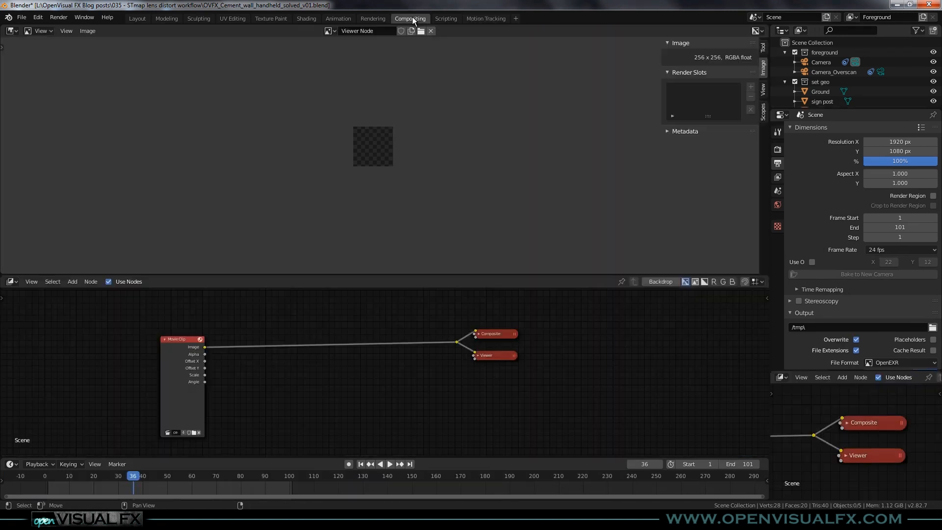
mouse_move(187, 340)
left_mouse_down()
mouse_move(199, 333)
mouse_move(188, 339)
left_mouse_up()
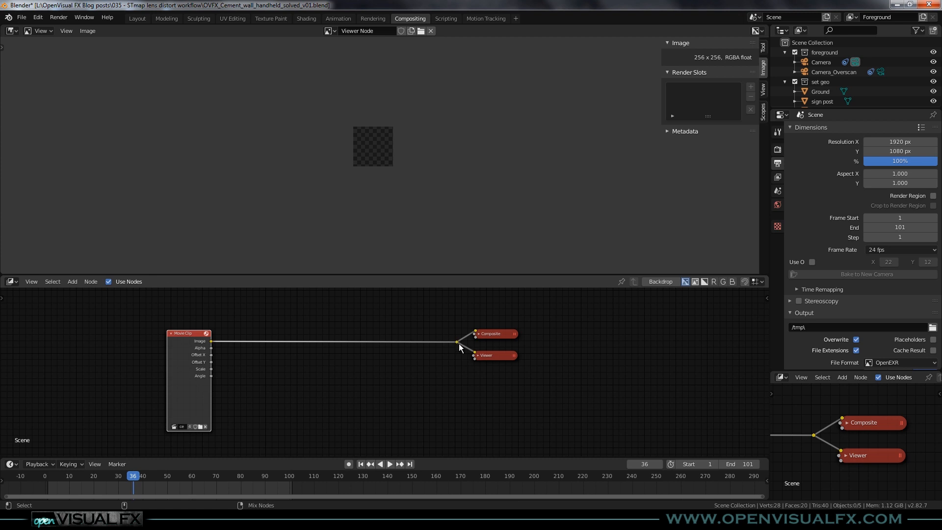
scroll(436, 375, "up", 1)
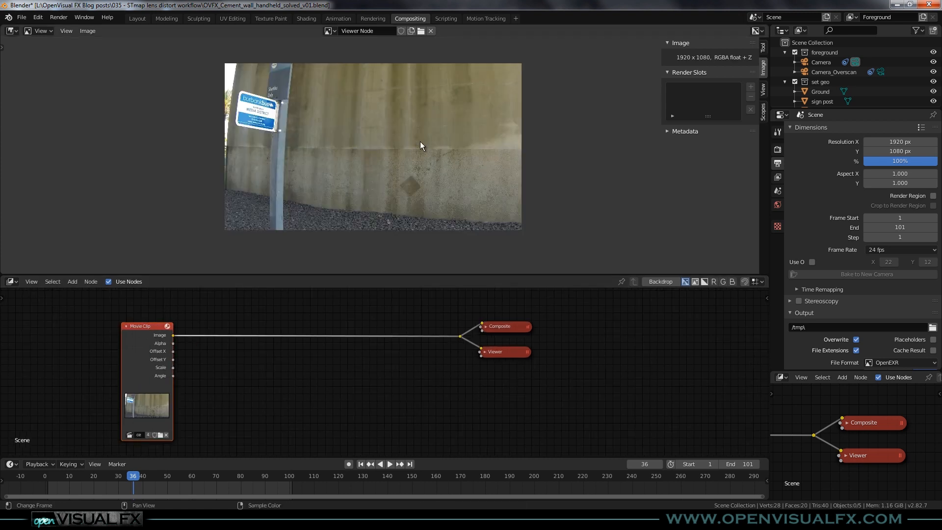
scroll(418, 149, "up", 2)
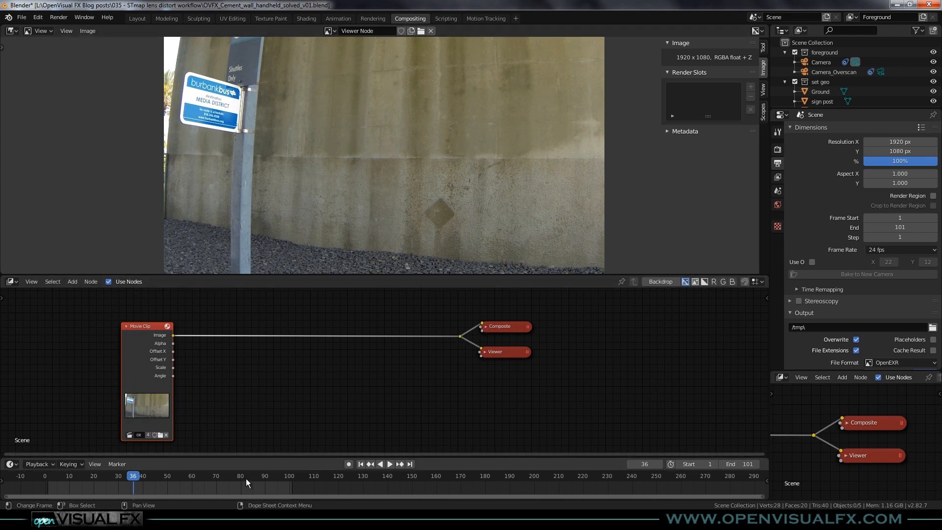
middle_click_drag(246, 478, 405, 478)
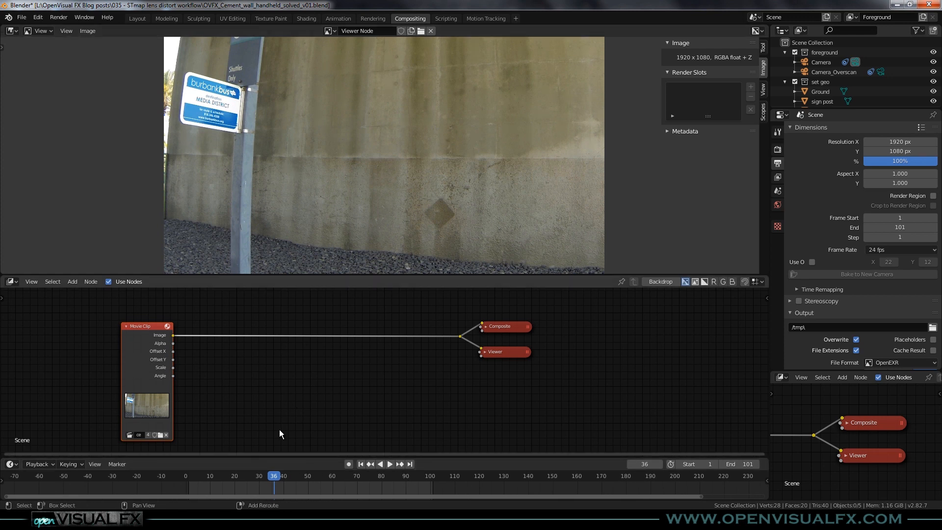
- Compare the tracked clip in the Motion Tracking workspace with Render Undistorted on and off
left_click(488, 18)
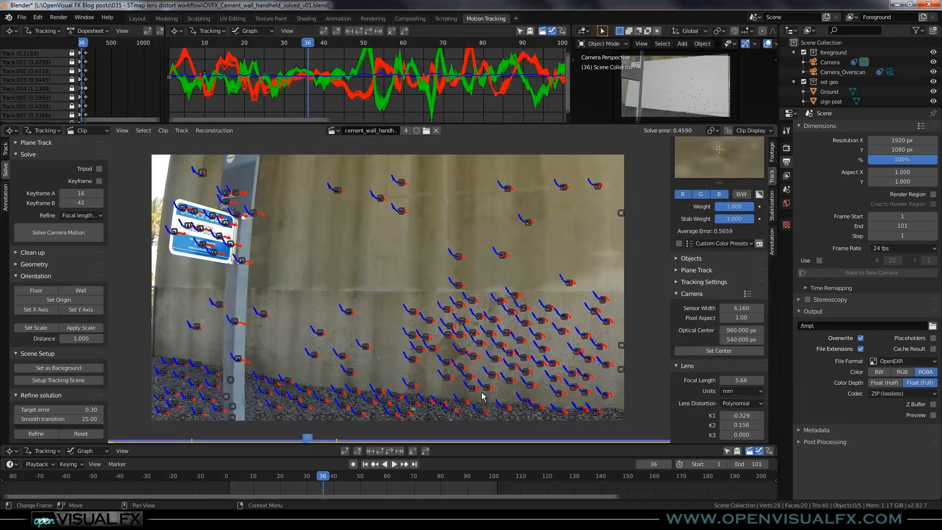
left_click(750, 130)
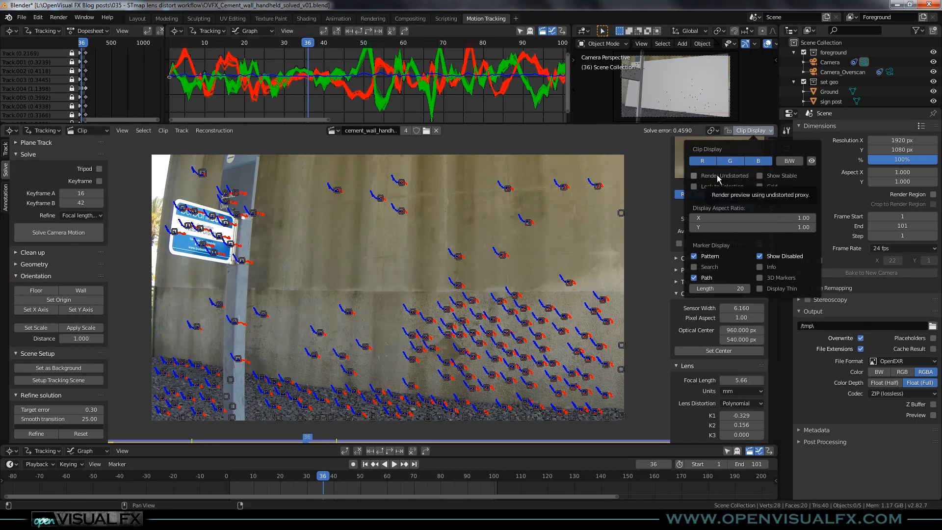
left_click(751, 131)
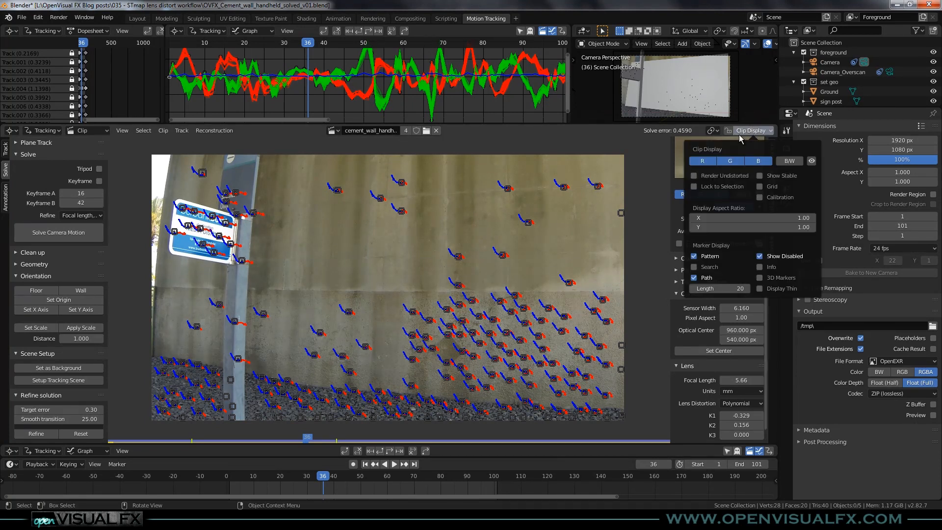
left_click(707, 177)
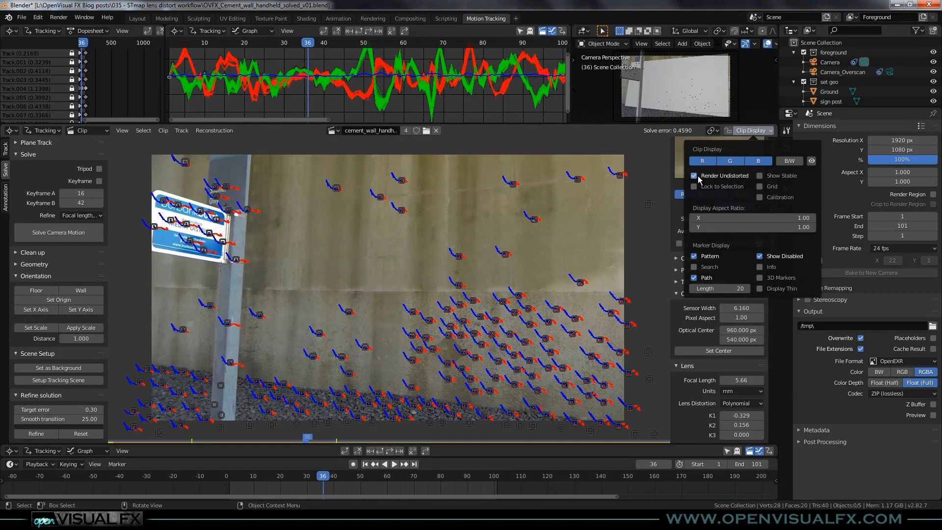
left_click(695, 177)
left_click(696, 177)
left_click(694, 177)
left_click(695, 176)
left_click(695, 177)
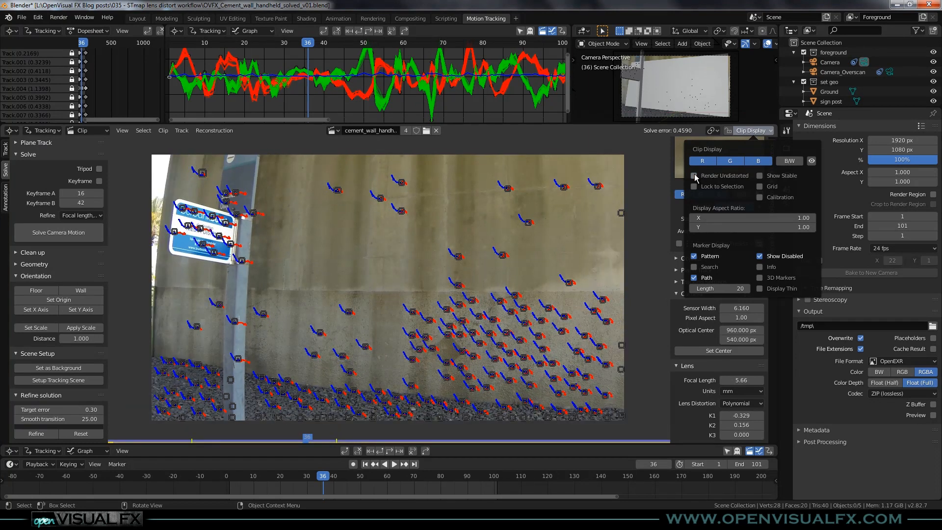
left_click(694, 176)
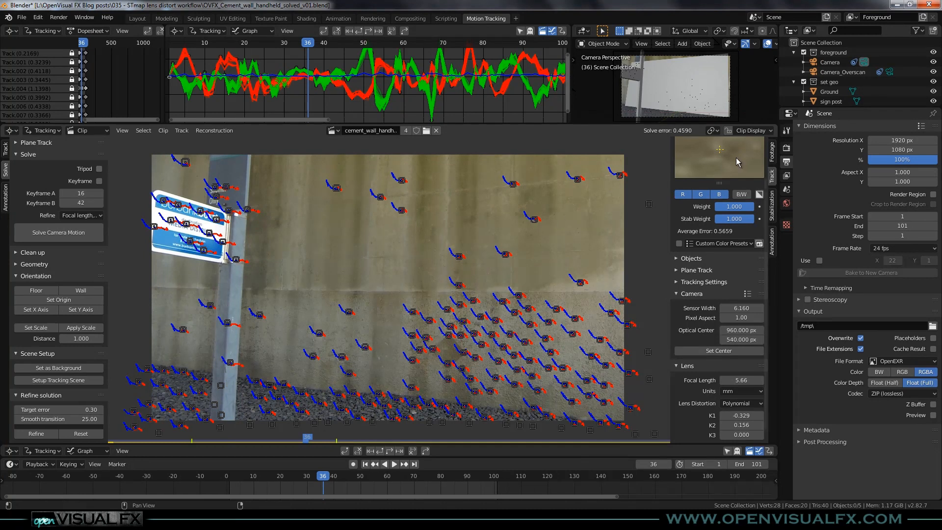
left_click(742, 131)
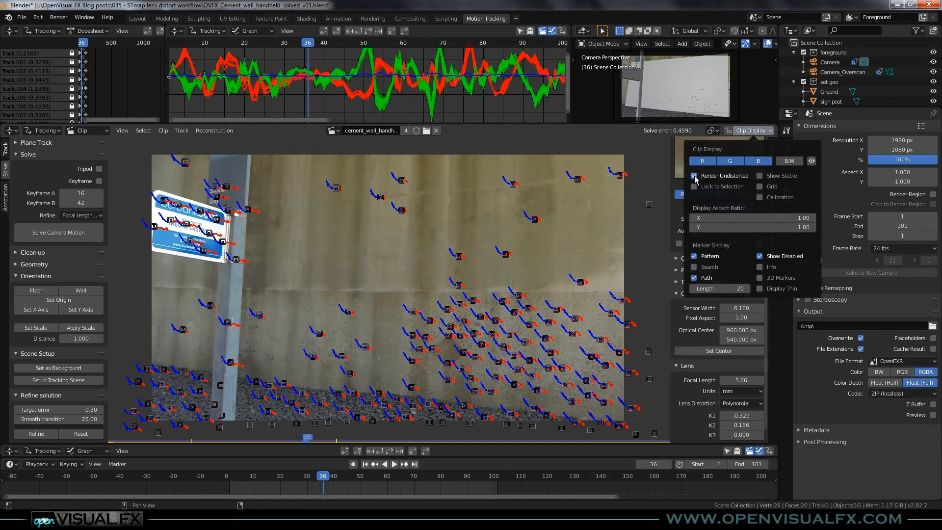
left_click(694, 177)
left_click(695, 177)
left_click(694, 177)
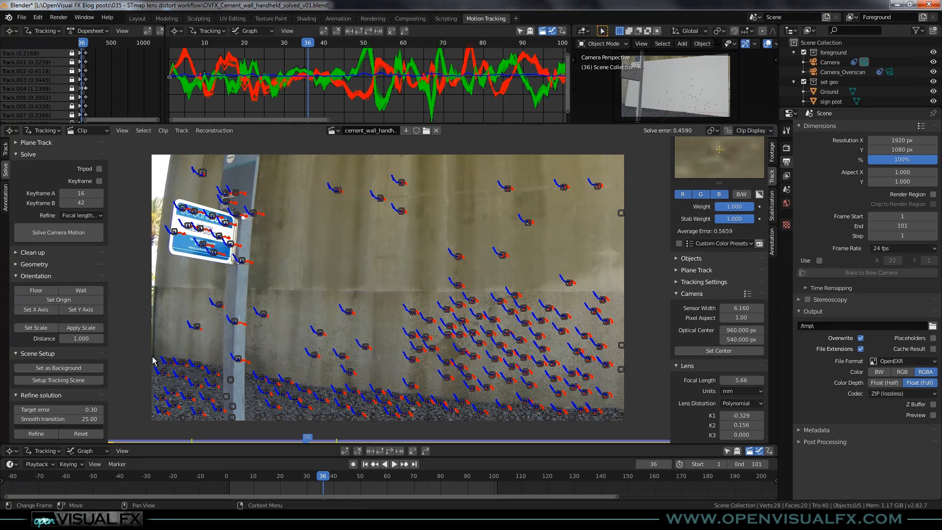
- Enable Render Undistorted for the tracking clip and examine the picture and markers around the frame edges
left_click(771, 131)
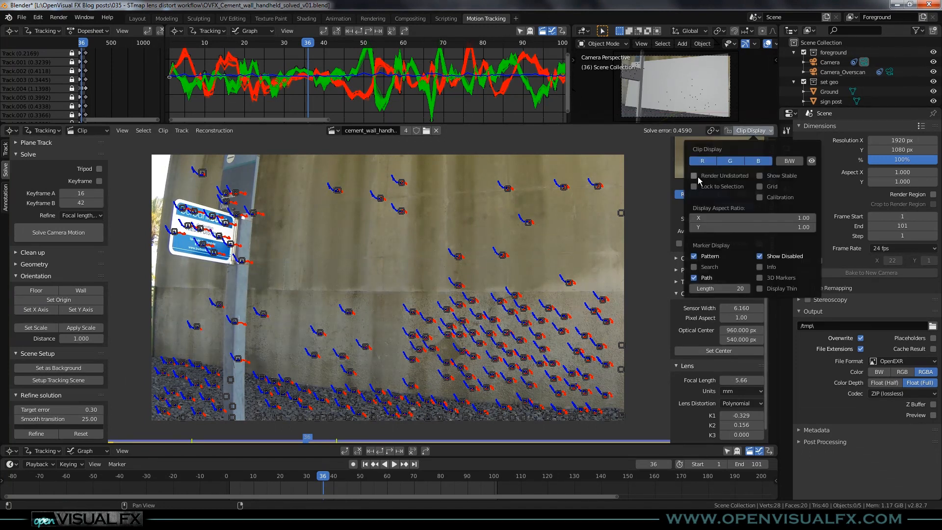
left_click(694, 176)
left_click(694, 176)
left_click(694, 177)
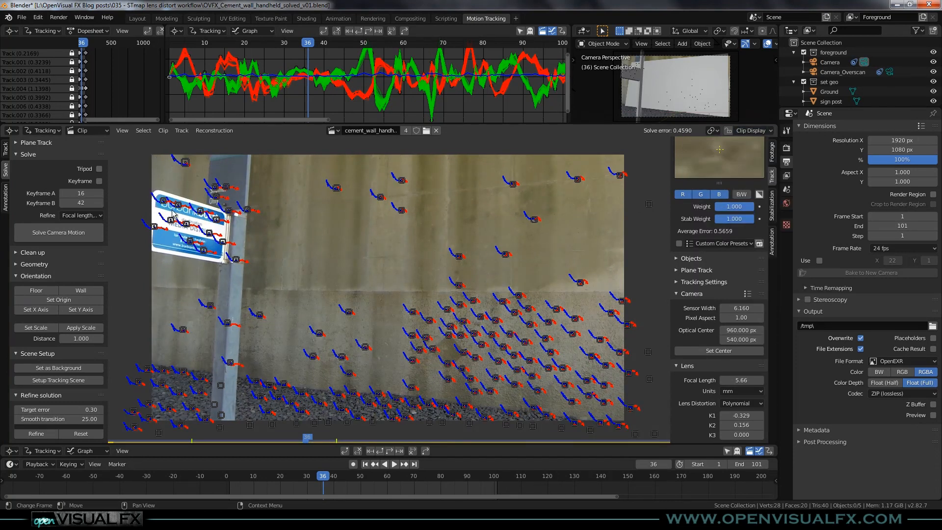
scroll(178, 220, "down", 2)
middle_click_drag(178, 220, 247, 244)
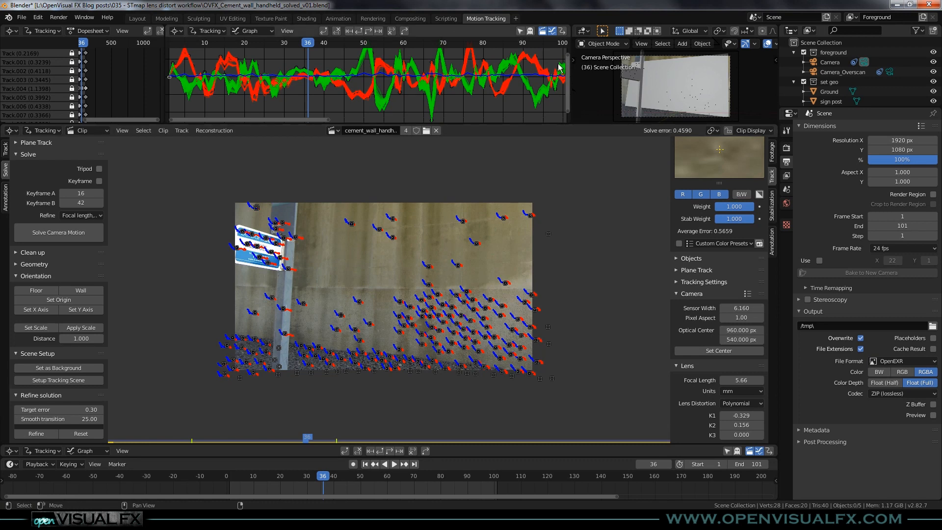
- In the Compositing workspace, move the Movie Clip node slightly farther from the Composite and Viewer nodes
left_click(410, 18)
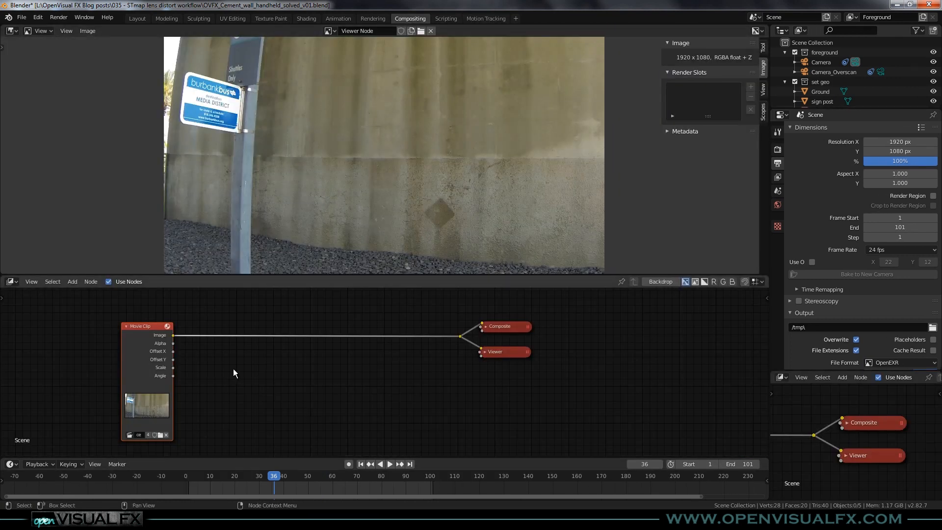
key("Home")
left_click_drag(194, 327, 169, 324)
left_click(294, 381)
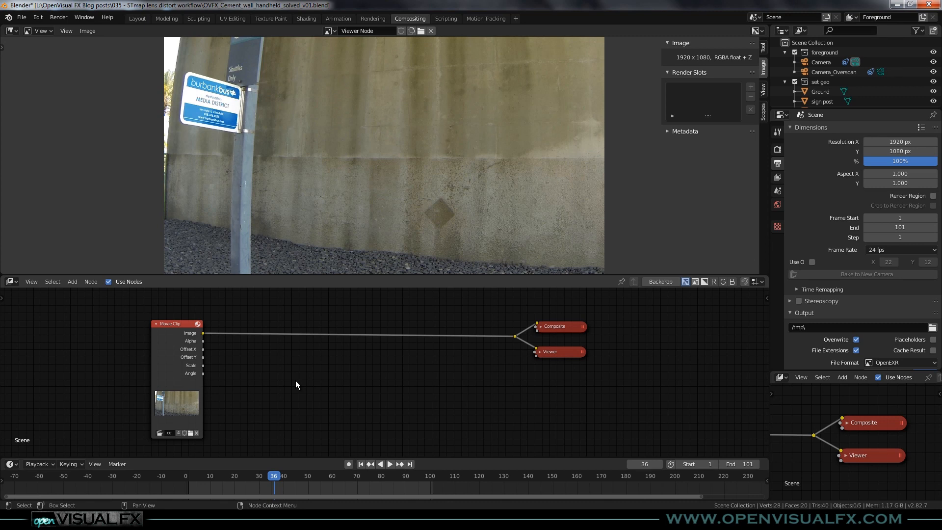
- Append the STmap Export v2 node group from the NodeTree data of OVFX_STmap_node_v02.blend
left_click(22, 17)
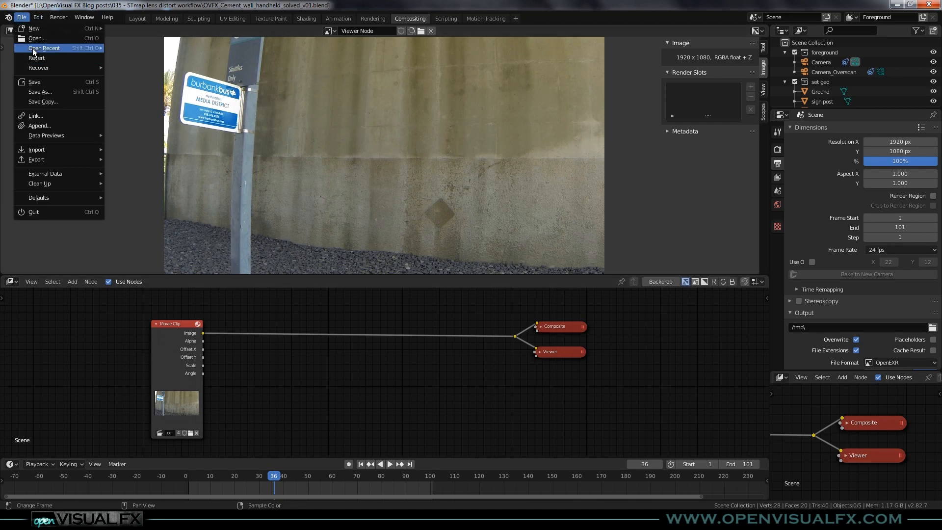
left_click(37, 126)
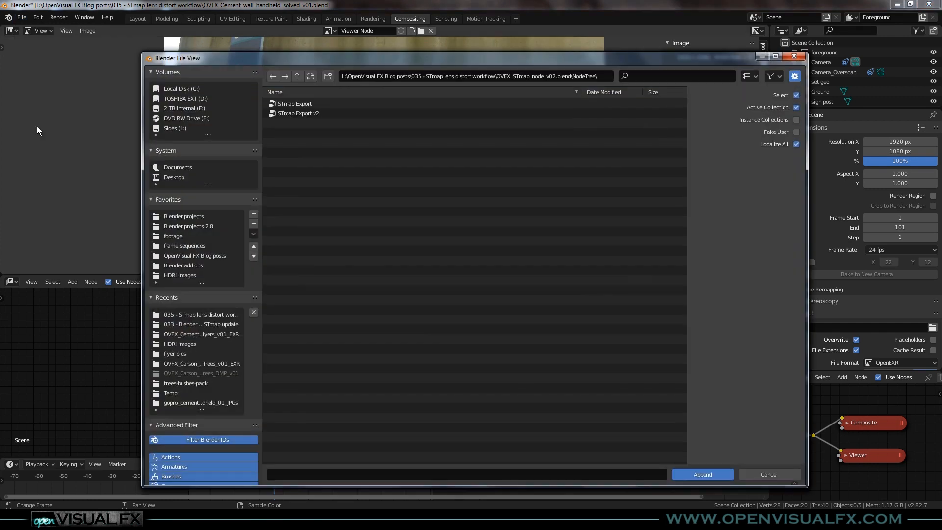
left_click(298, 76)
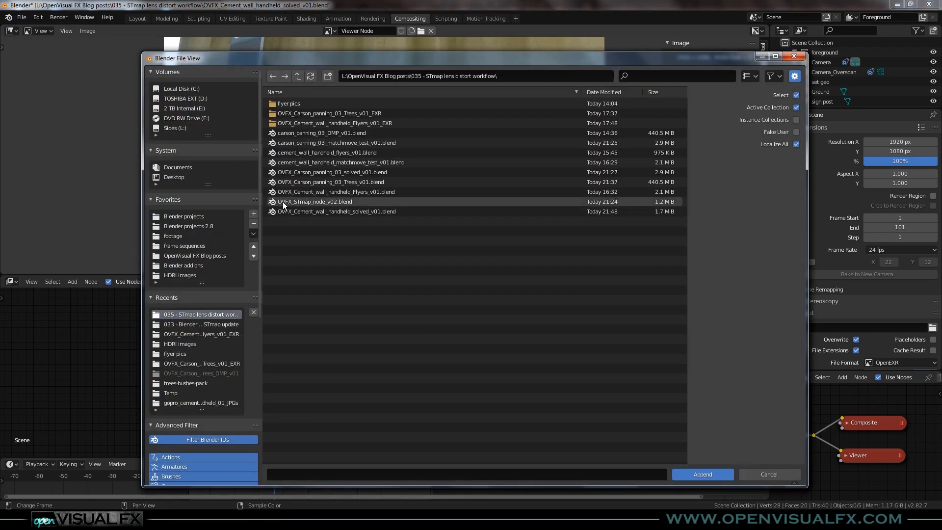
double_click(332, 202)
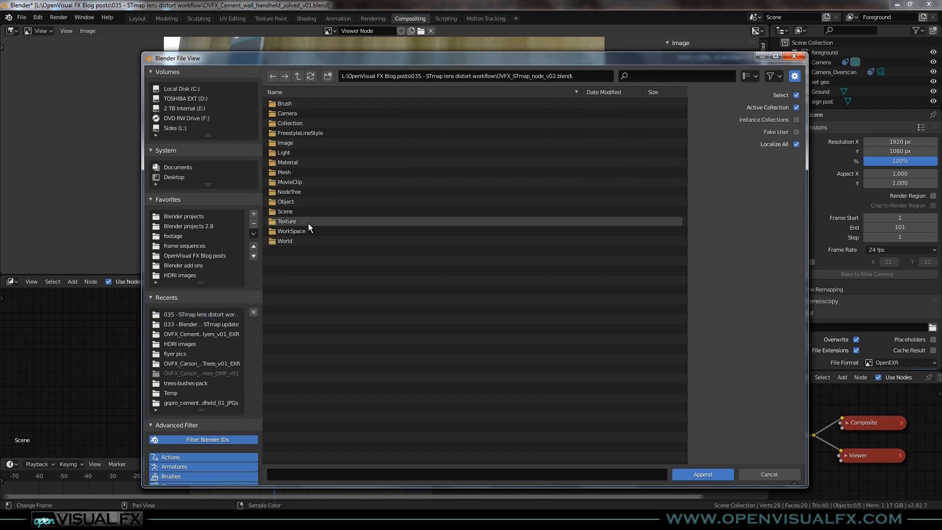
double_click(284, 192)
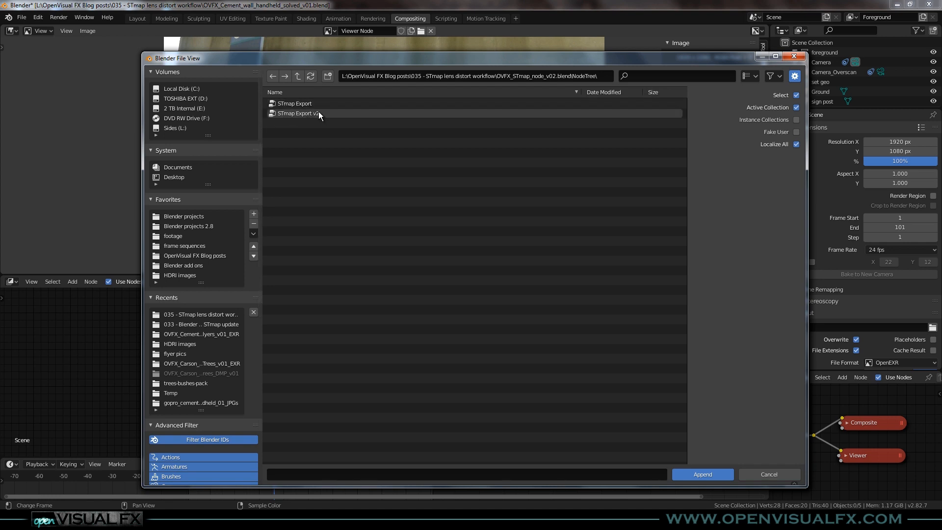
double_click(297, 113)
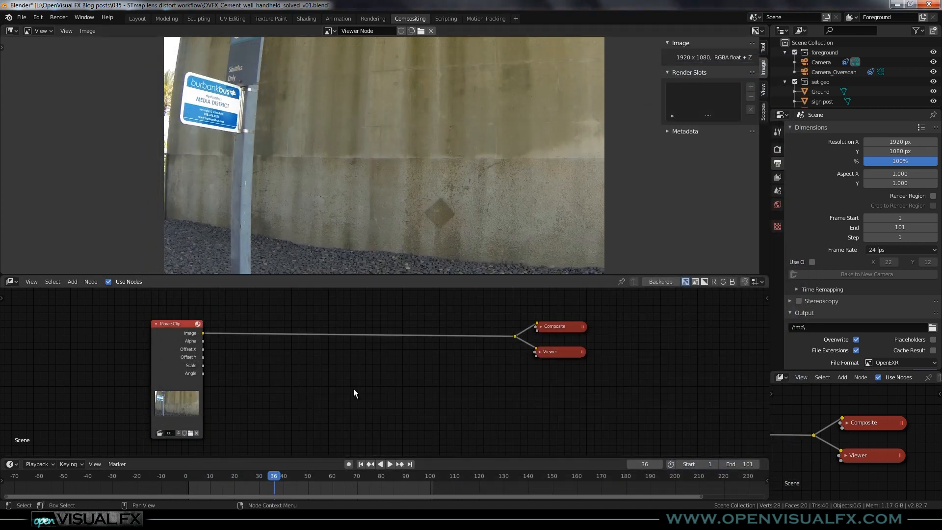
- Add the STmap Export v2 group node below the link between the Movie Clip and output nodes
scroll(359, 378, "down", 2)
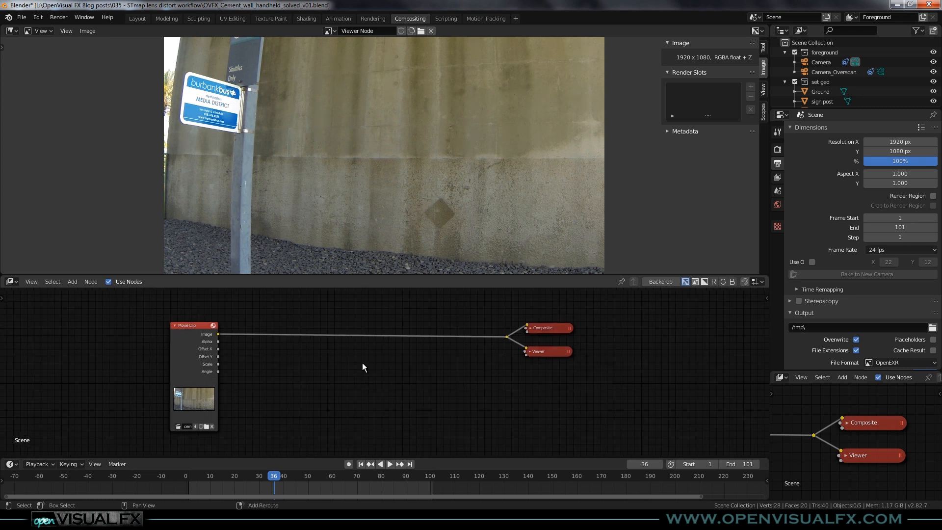
key("shift+a")
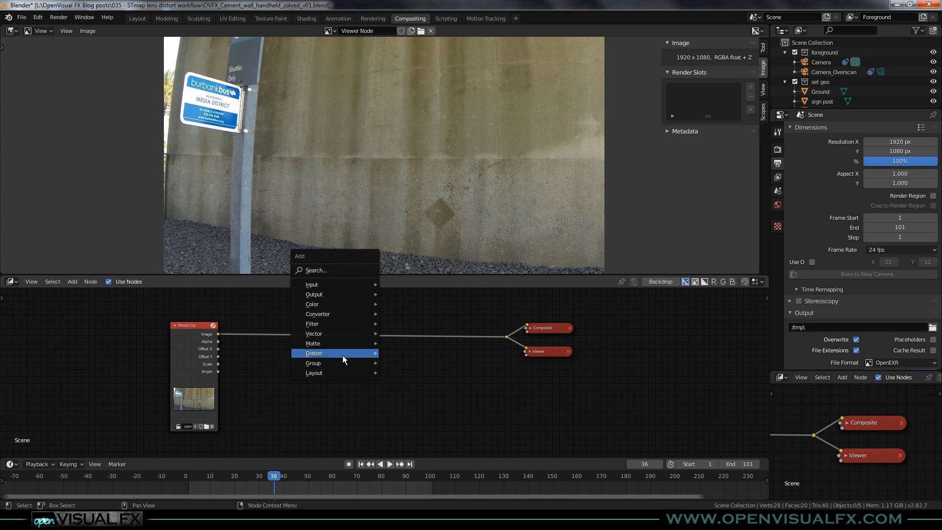
mouse_move(343, 362)
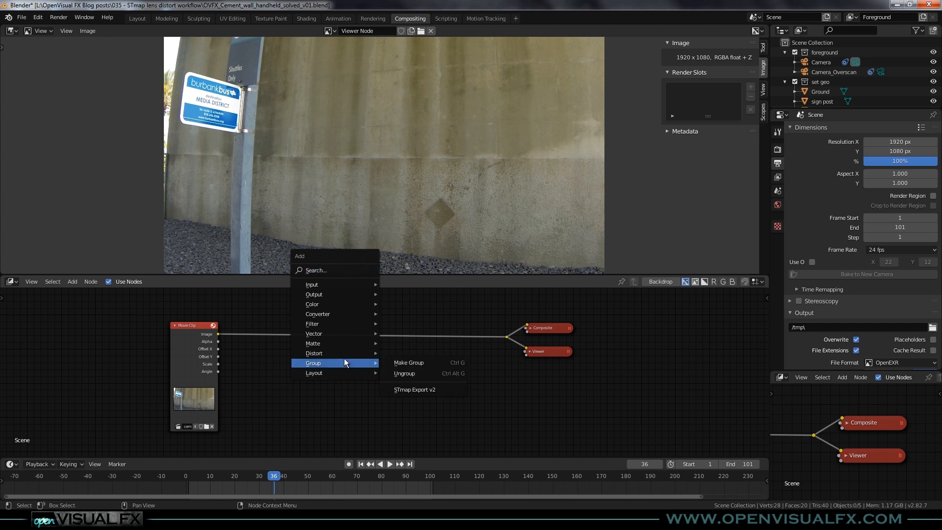
left_click(416, 390)
left_click(359, 391)
left_click_drag(359, 391, 381, 394)
scroll(343, 407, "up", 1)
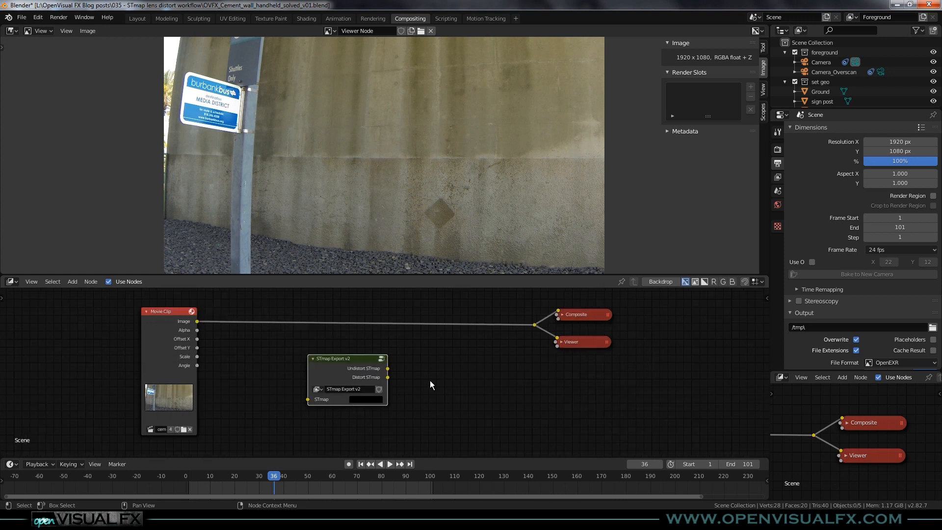
left_click(22, 17)
left_click(38, 126)
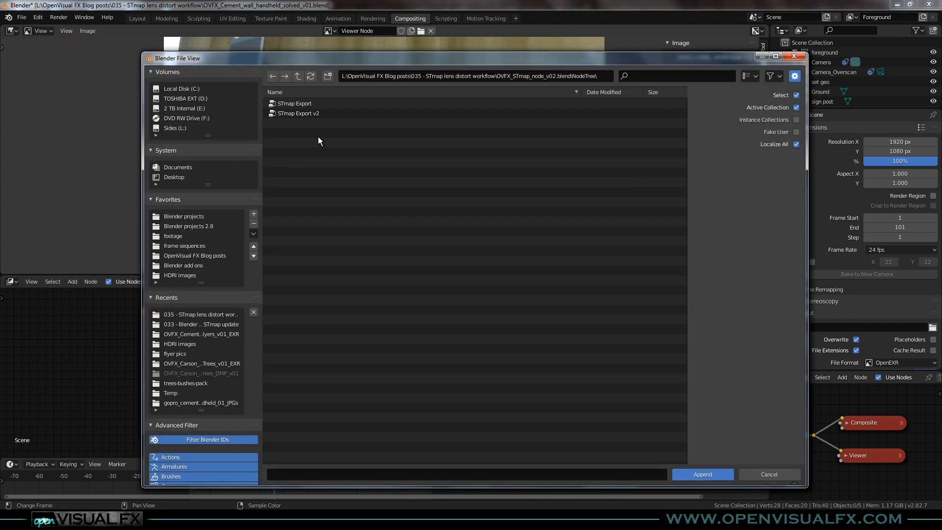
key("Escape")
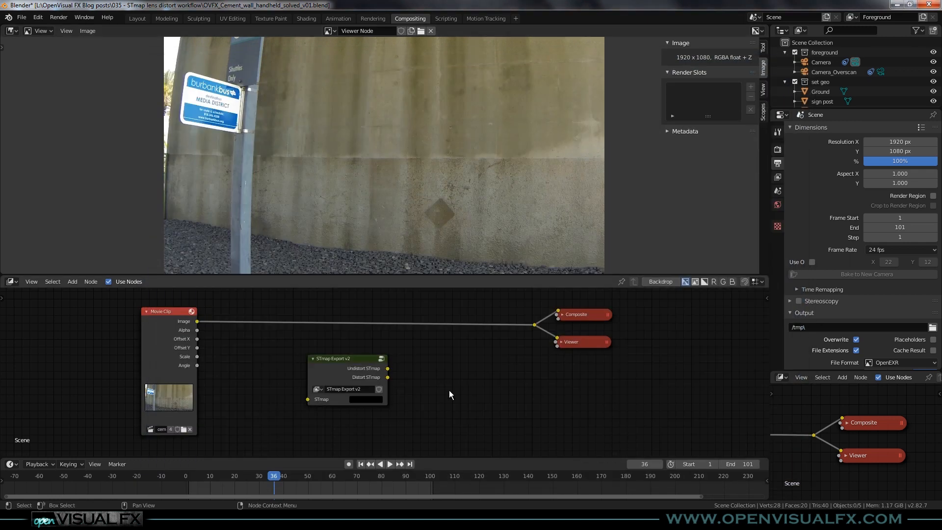
- Add the older STmap Export group node beside the STmap Export v2 node
key("shift+a")
mouse_move(446, 386)
left_click(514, 416)
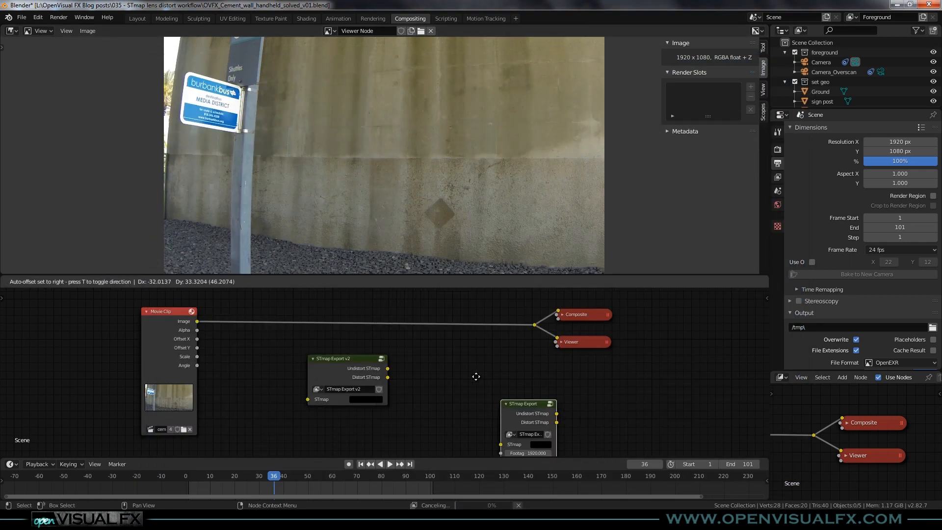
left_click(452, 361)
left_click_drag(507, 398, 541, 395)
scroll(500, 383, "up", 2)
left_click_drag(499, 367, 452, 353)
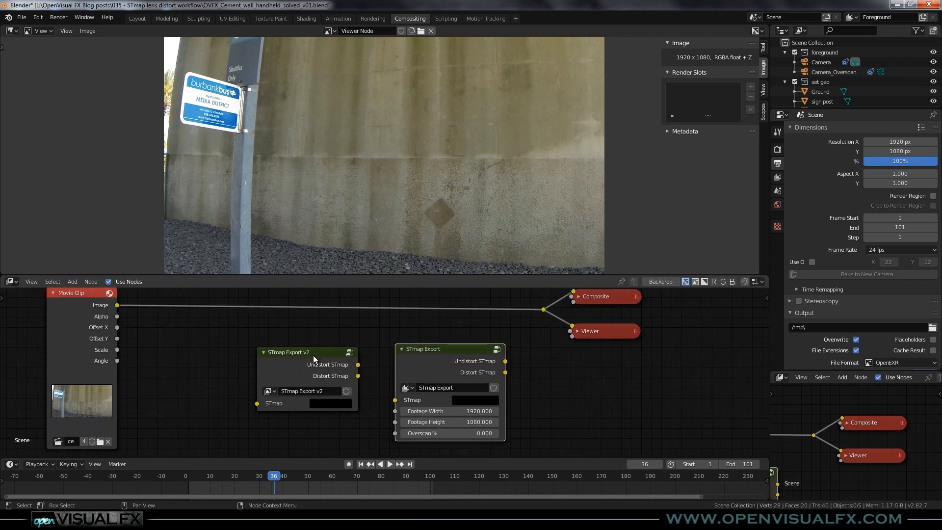
middle_click_drag(398, 415, 385, 391)
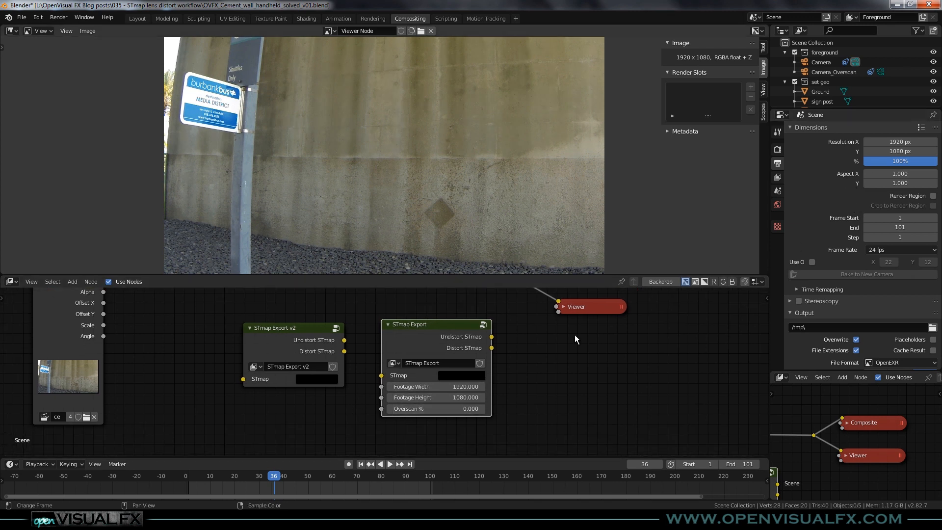
- Shift the STmap Export v2 and STmap Export nodes slightly around each other to compare their inputs
left_click_drag(309, 332, 291, 319)
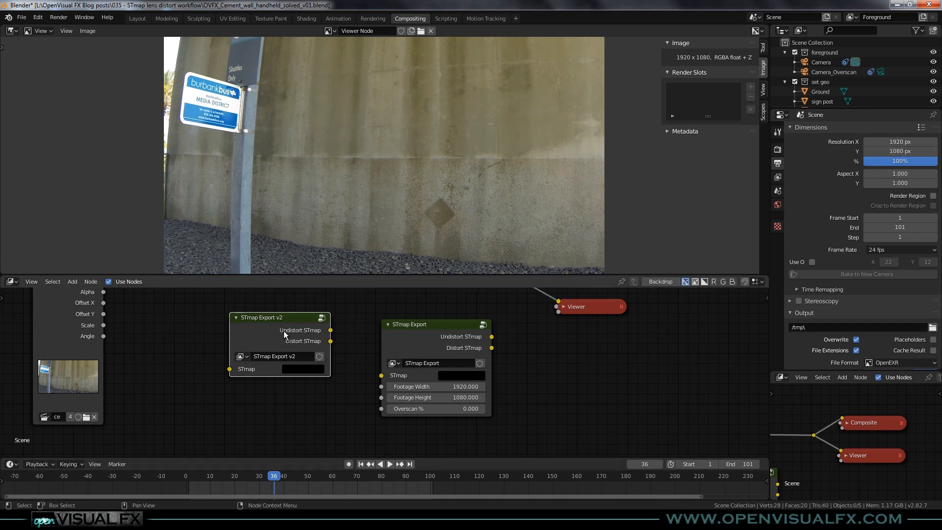
left_click_drag(428, 319, 437, 330)
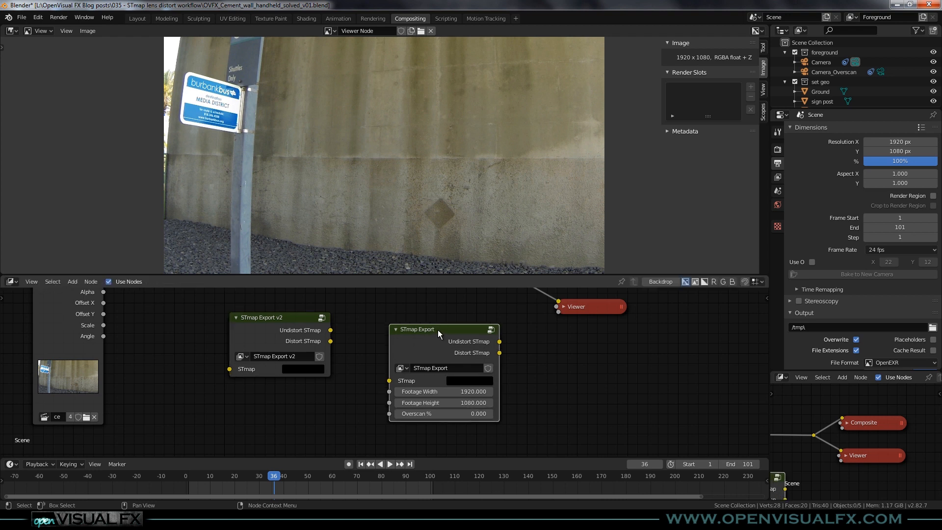
left_click_drag(284, 326, 294, 338)
left_click_drag(426, 335, 439, 340)
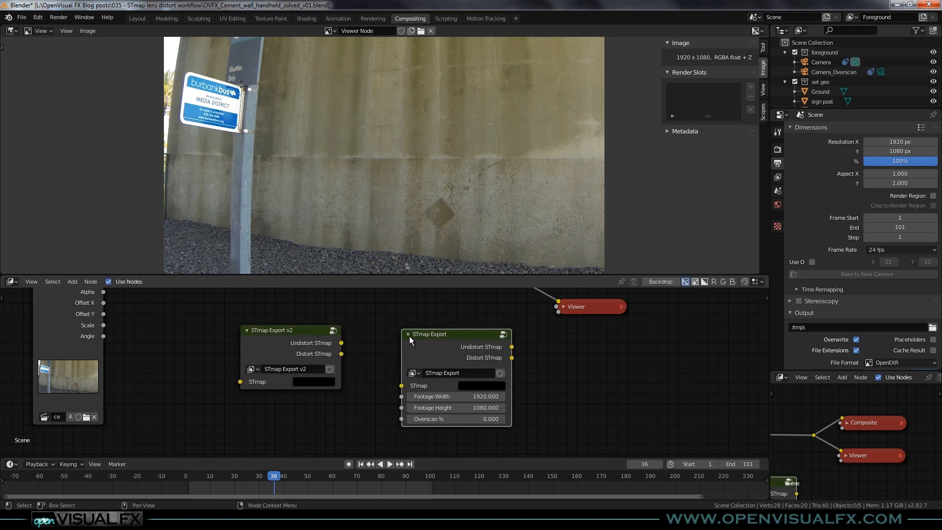
left_click(290, 332)
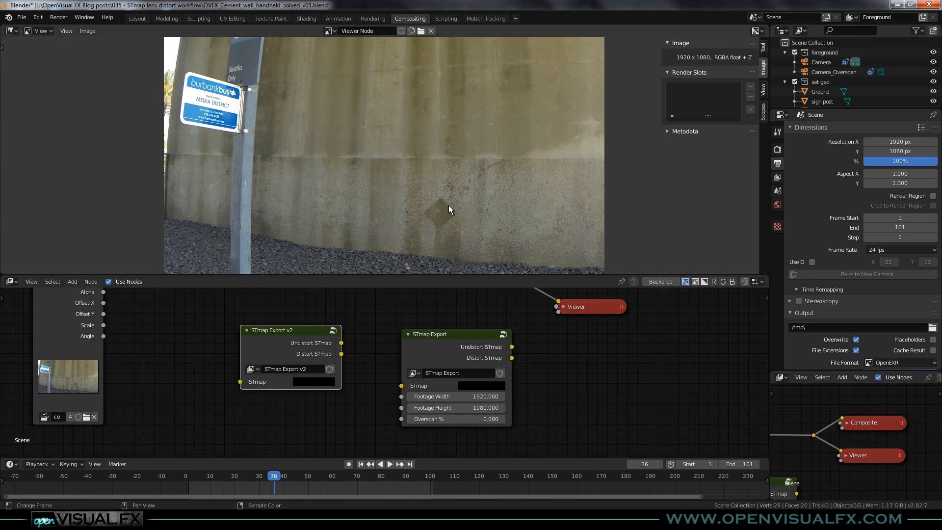
left_click_drag(291, 331, 258, 347)
- Delete the older STmap Export node and insert STmap Export v2 into the link between the Movie Clip and output nodes
mouse_move(464, 335)
left_mouse_down()
mouse_move(431, 336)
mouse_move(448, 334)
left_mouse_up()
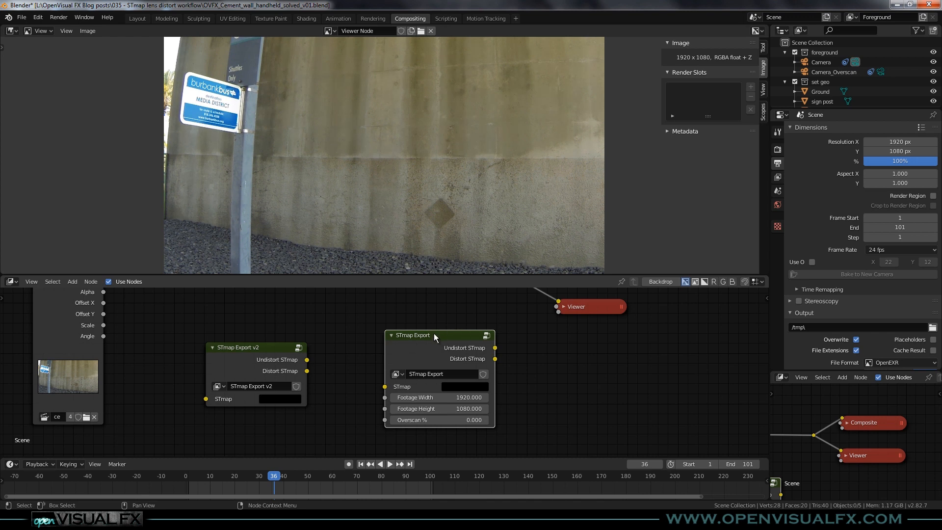
key("x")
key("Home")
left_click_drag(306, 408, 370, 321)
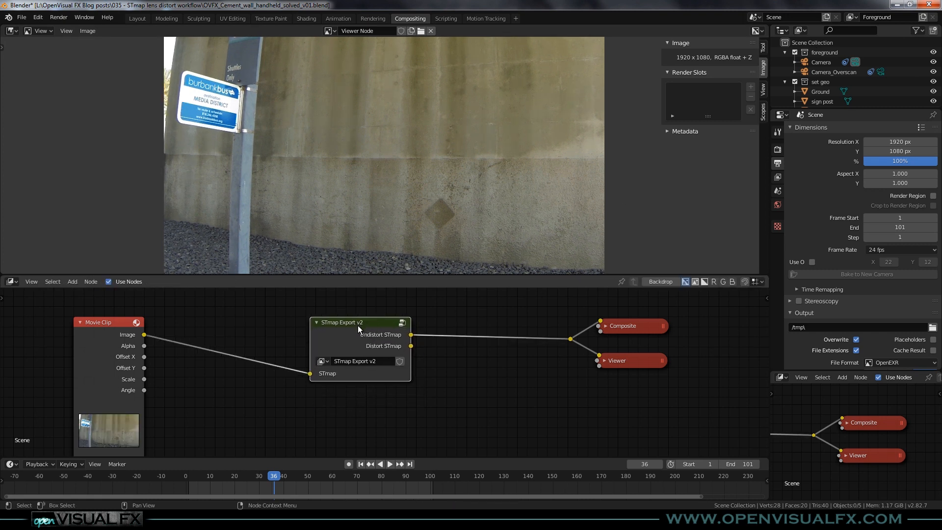
- Enter the STmap Export v2 group for editing at its Undistortion and Distortion nodes
key("Tab")
scroll(473, 354, "down", 2)
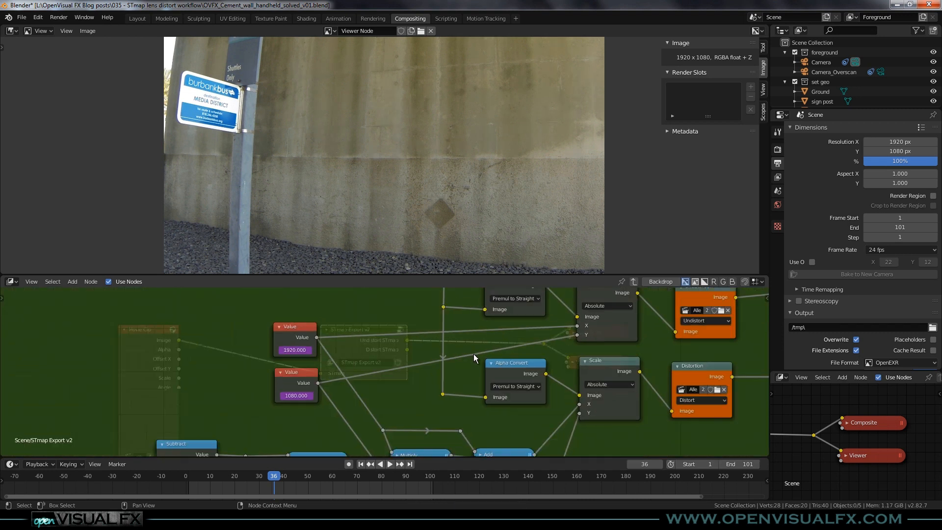
middle_click_drag(637, 297, 367, 323)
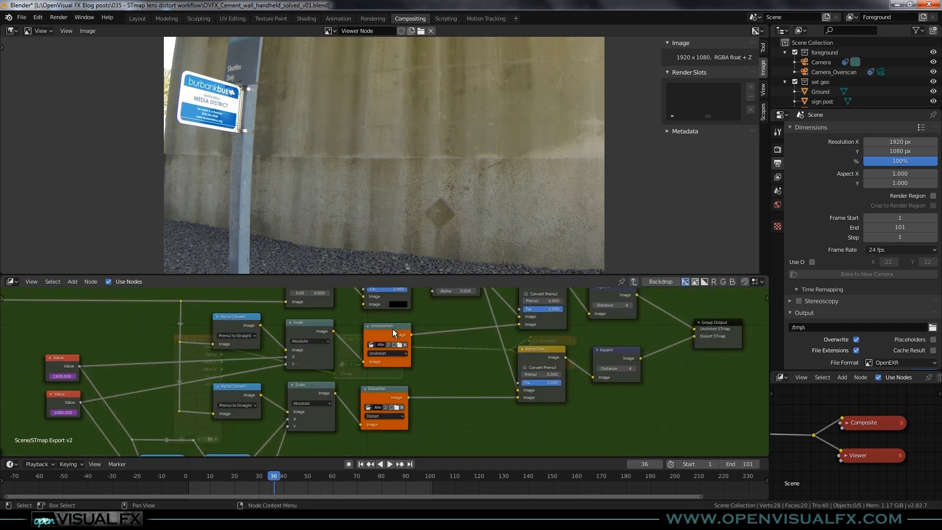
scroll(389, 363, "up", 1)
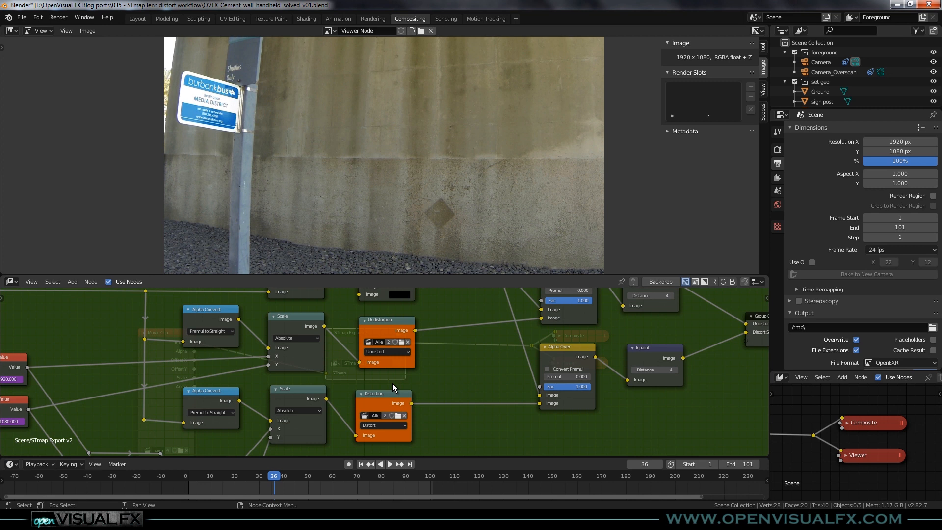
scroll(393, 384, "up", 1)
- Check which clip the Motion Tracking workspace uses, and return to the Compositing workspace
left_click(362, 332)
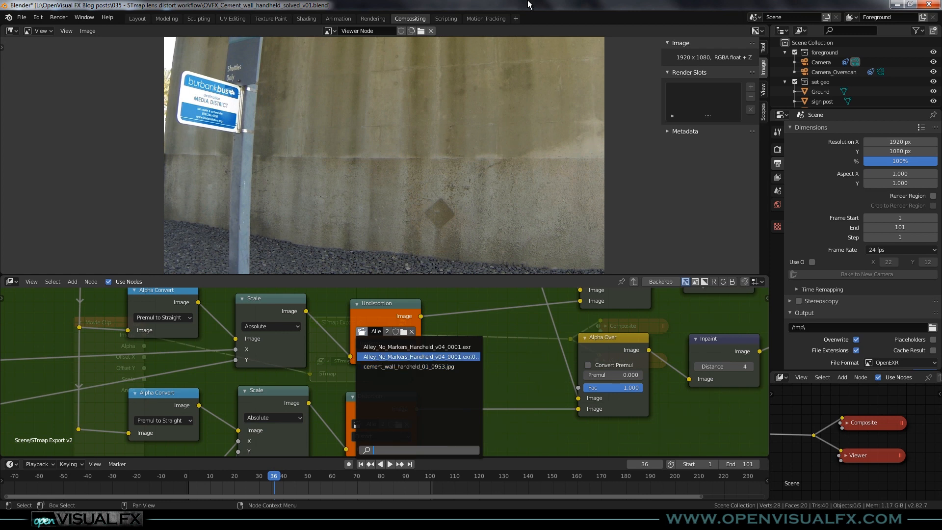
left_click(492, 24)
left_click(491, 21)
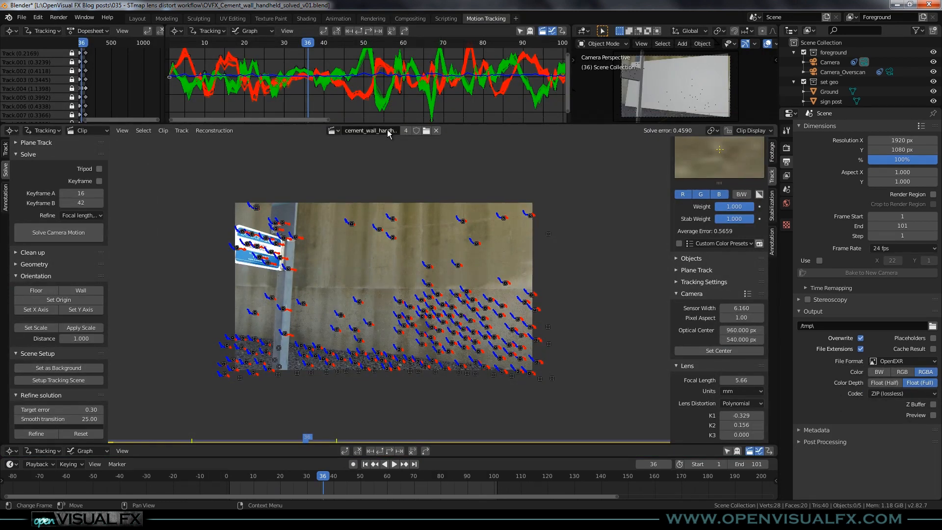
left_click(403, 22)
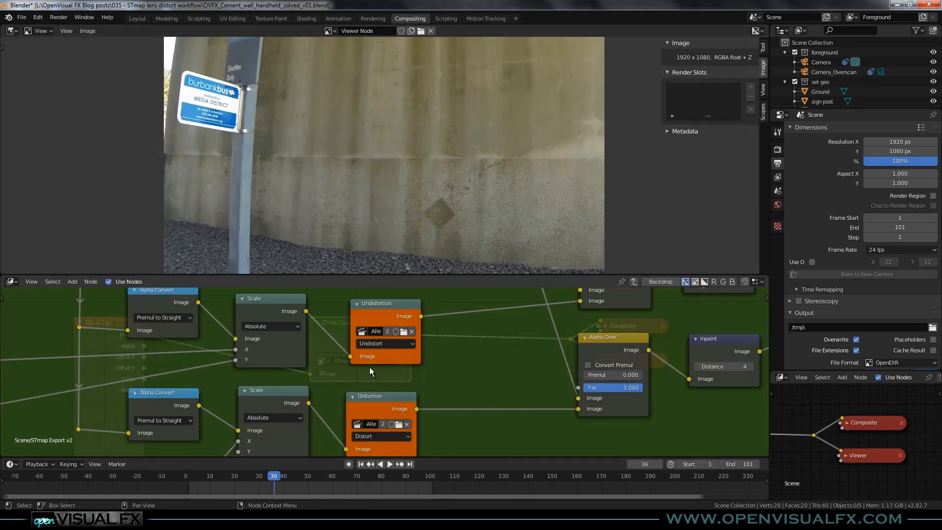
- Assign the clip cement_wall_handheld_01_0953.jpg to both the Undistortion and Distortion nodes and leave the group
left_click(361, 331)
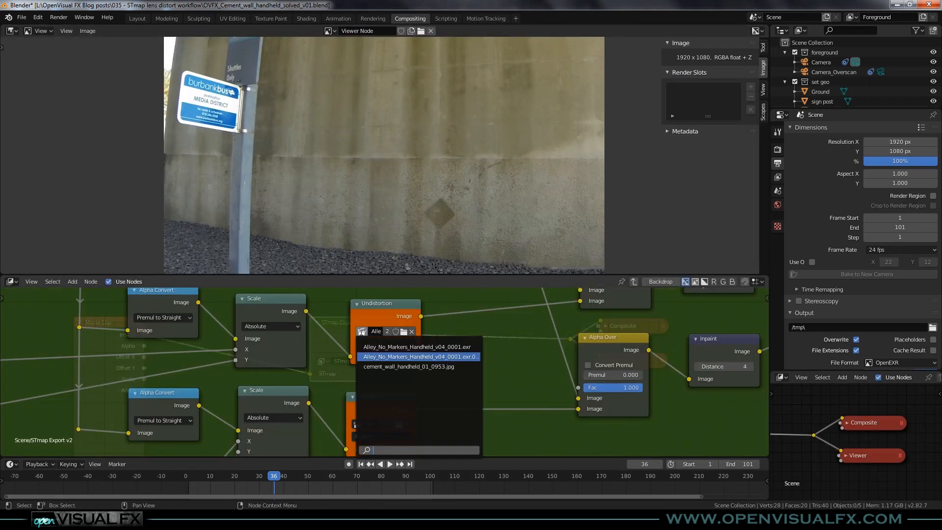
left_click(388, 365)
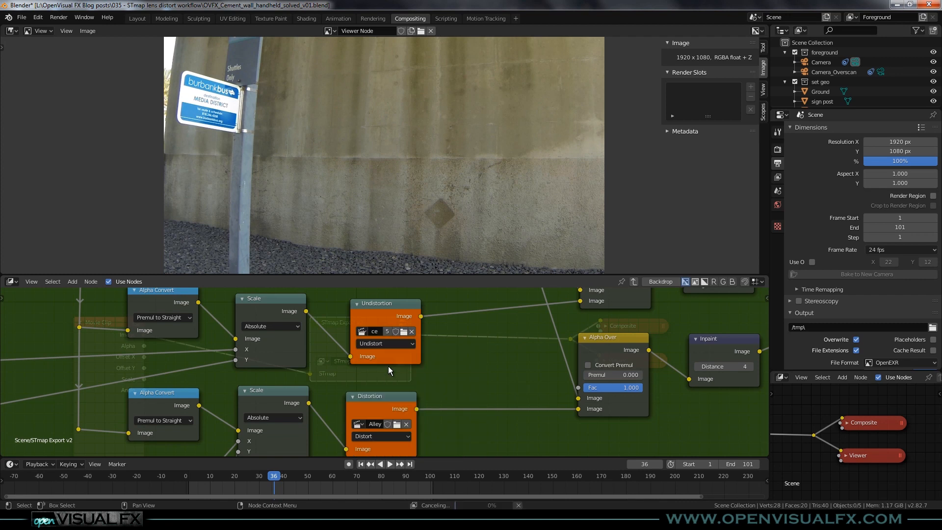
left_click(358, 423)
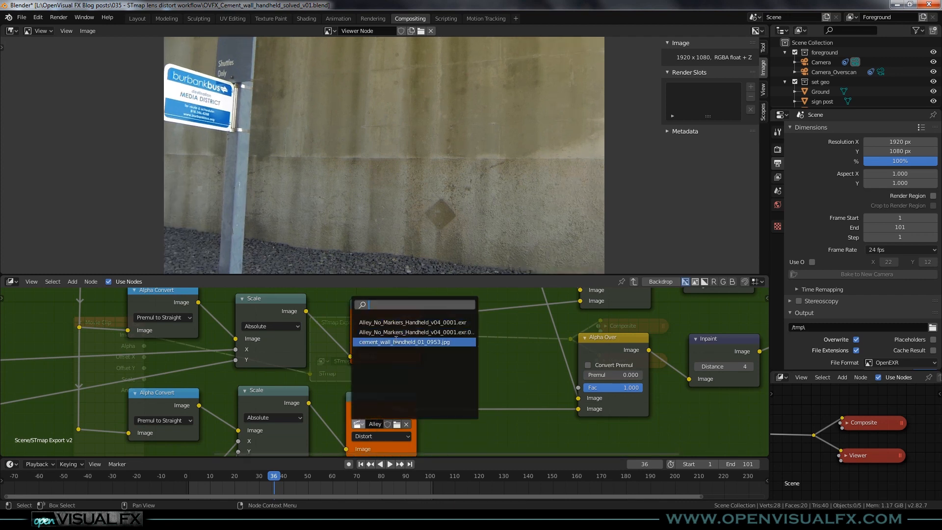
left_click(417, 341)
key("Tab")
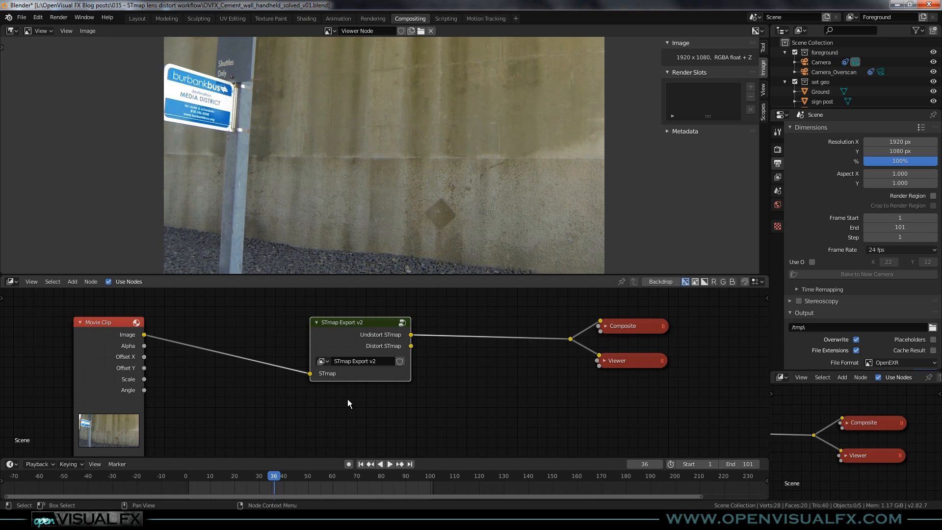
- Mute and unmute the STmap Export v2 node to compare the distorted and undistorted picture
scroll(330, 113, "down", 1)
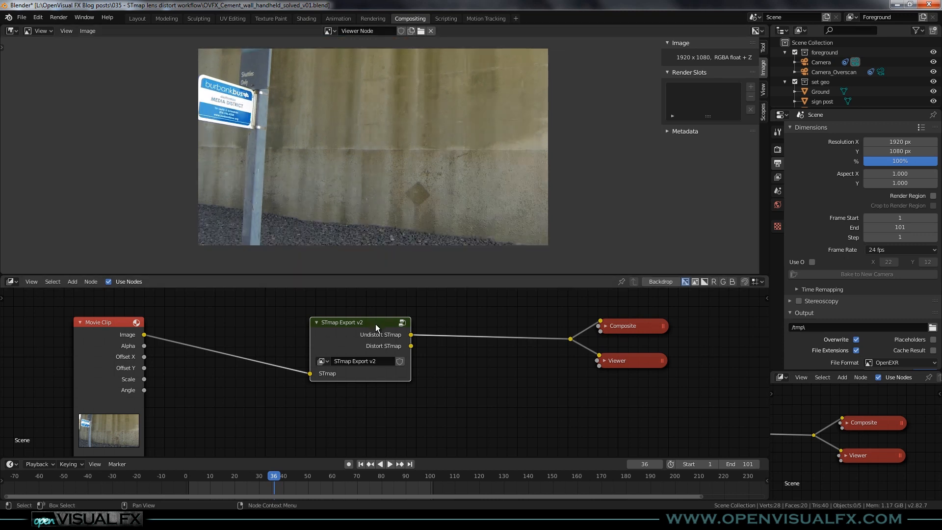
key("m")
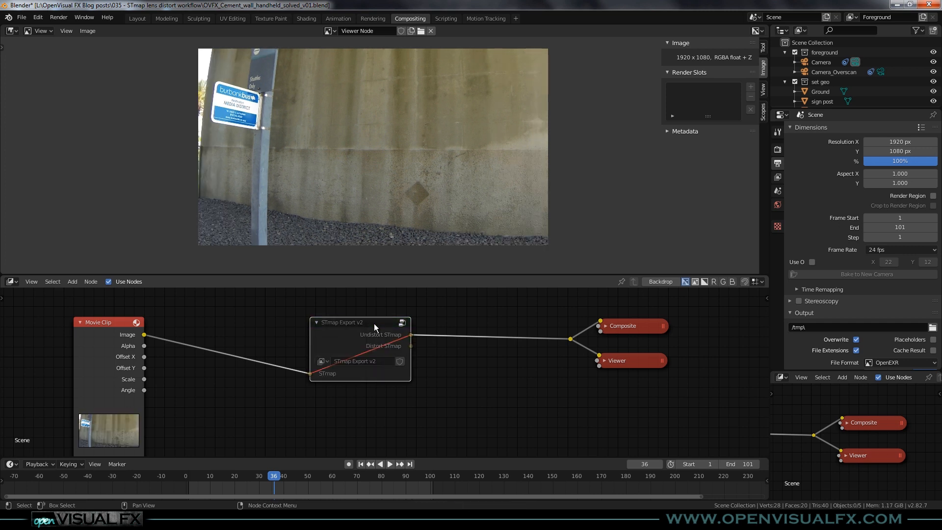
key("m")
middle_click_drag(327, 154, 339, 172)
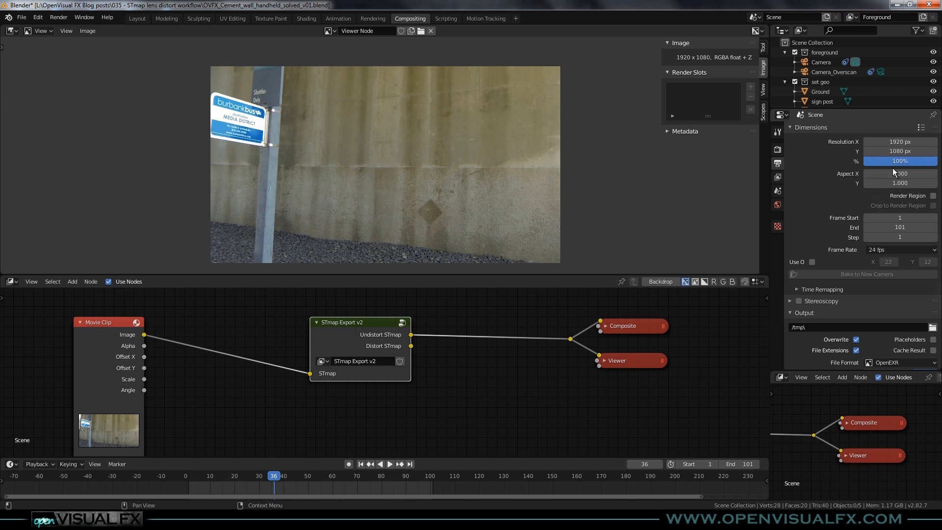
middle_click_drag(420, 191, 440, 193)
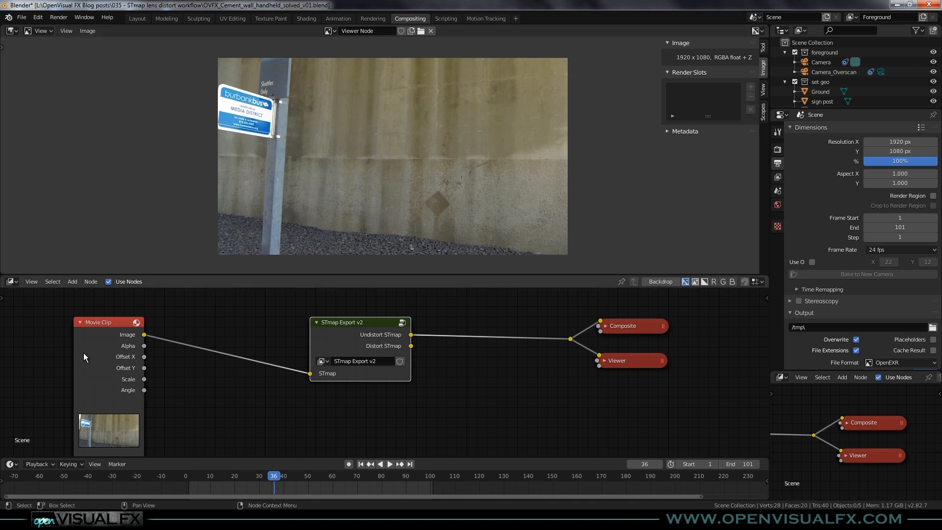
- Set the render resolution percentage to 130%
left_click(93, 325)
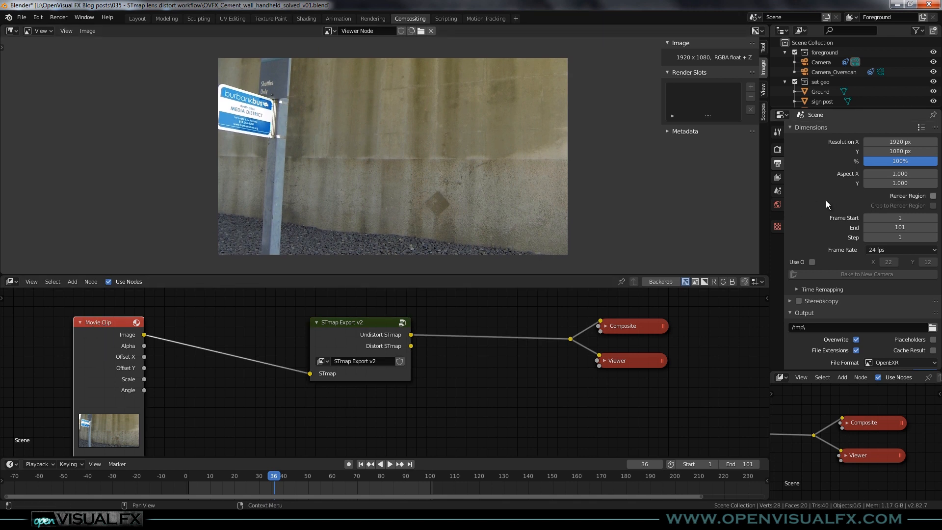
double_click(899, 161)
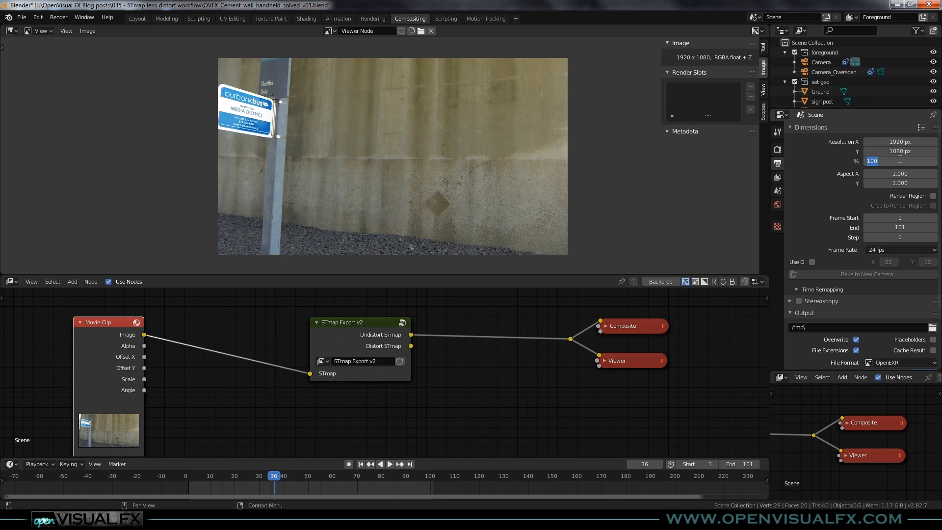
type("133")
key("Return")
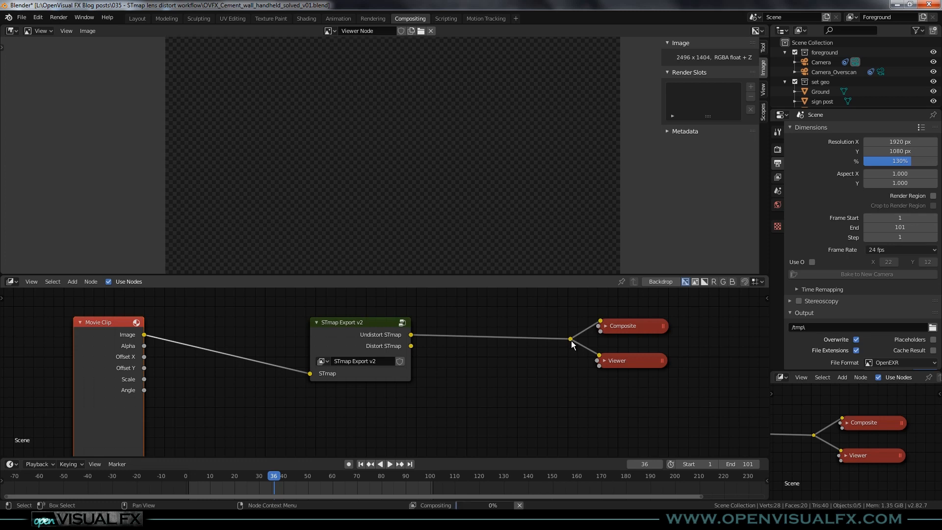
- Examine the edges and corners of the undistorted picture for the overscan margin around it
scroll(393, 145, "down", 1)
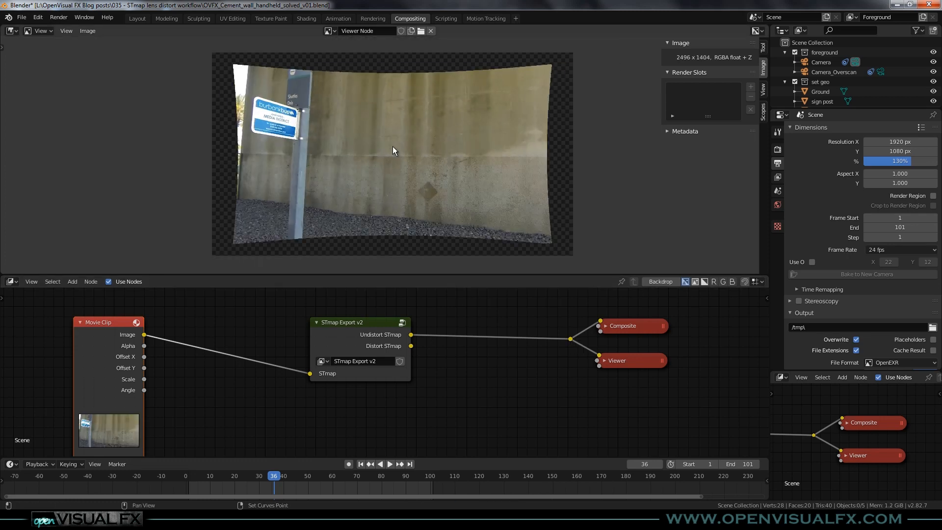
scroll(269, 68, "up", 3)
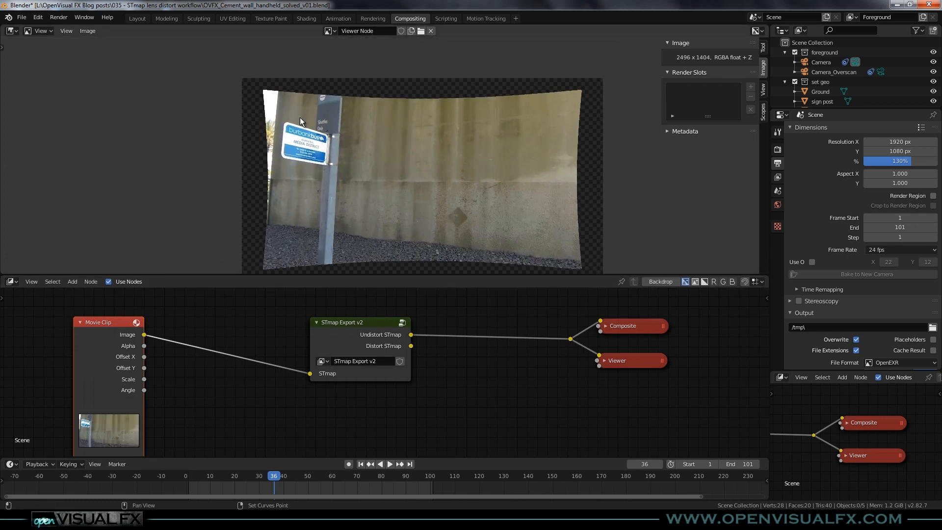
scroll(255, 76, "up", 1)
middle_click_drag(258, 81, 178, 93)
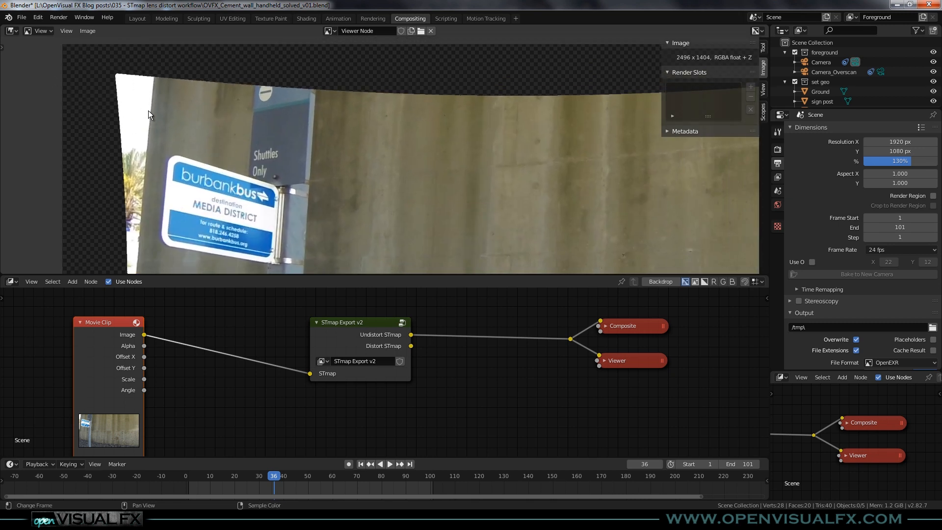
scroll(150, 98, "down", 3)
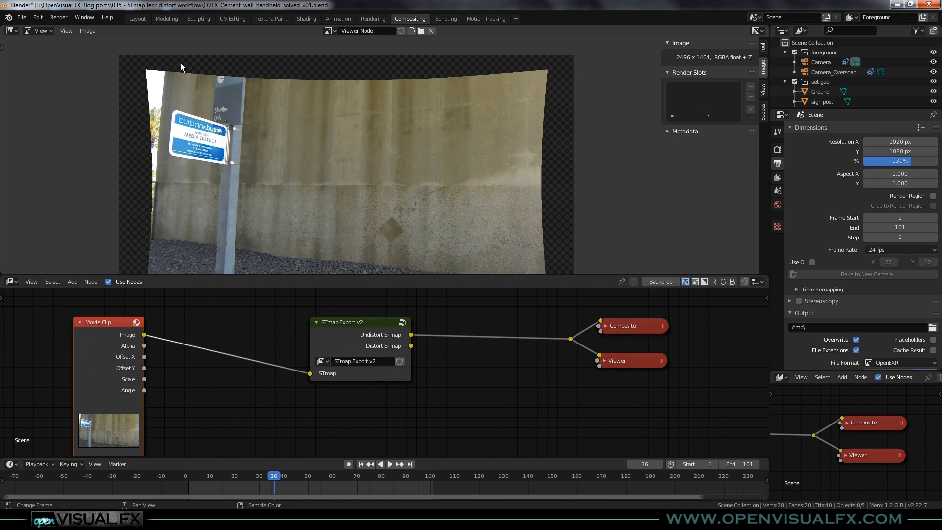
middle_click_drag(305, 129, 324, 158)
scroll(148, 75, "up", 3)
middle_click_drag(144, 76, 179, 119)
scroll(178, 119, "up", 3)
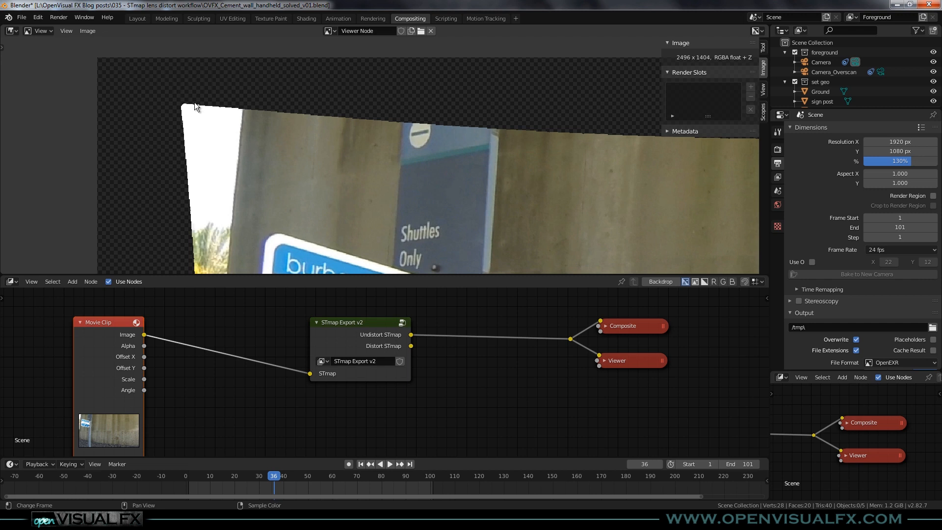
- Set the render resolution percentage to 120% and check the upper corner of the undistorted picture
left_click(900, 163)
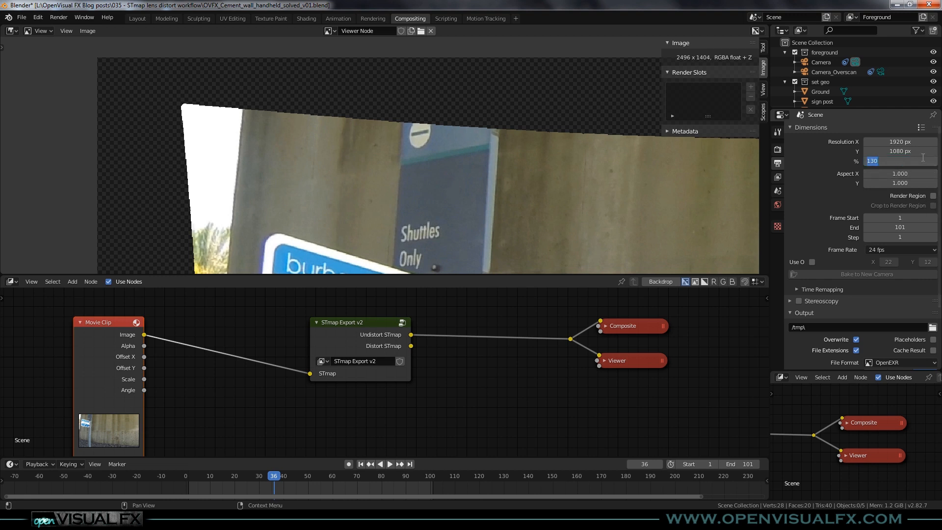
type("120")
key("Return")
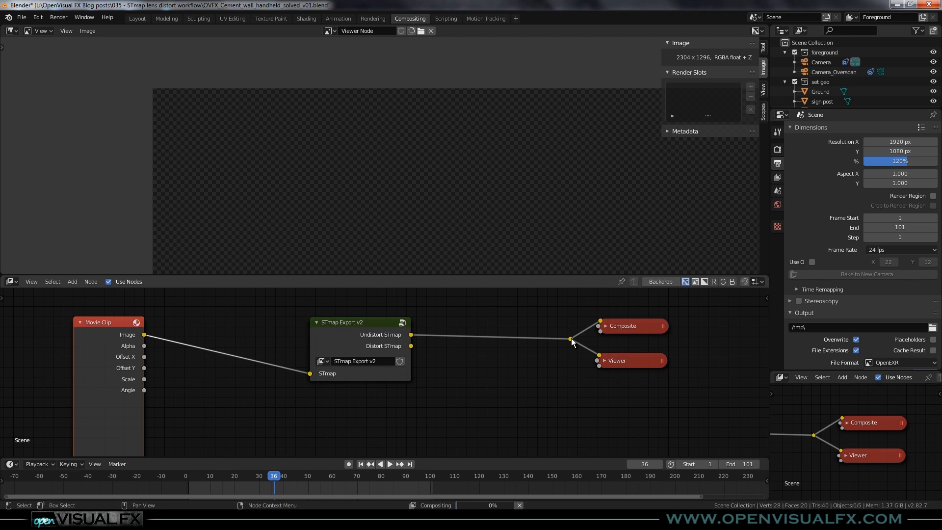
middle_click_drag(191, 106, 222, 90)
- Set the render resolution percentage to 110% and refresh the Viewer, leaving it connected to the reroute point after STmap Export v2
left_click(896, 162)
type("110")
key("Return")
left_click(371, 325, "ctrl+shift")
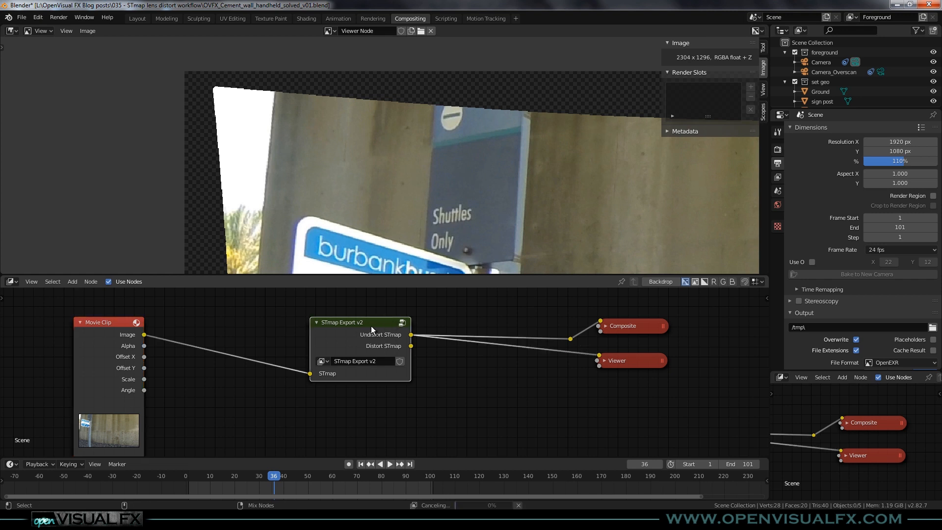
left_click(570, 339, "ctrl+shift")
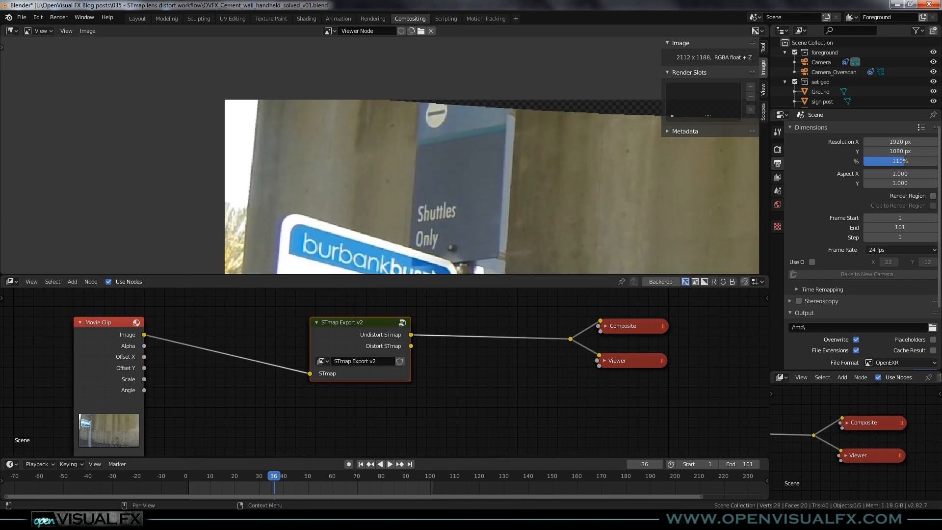
- Set the render resolution percentage to 115%, refresh the Viewer, and check the upper corner of the undistorted picture
left_click(898, 161)
type("115")
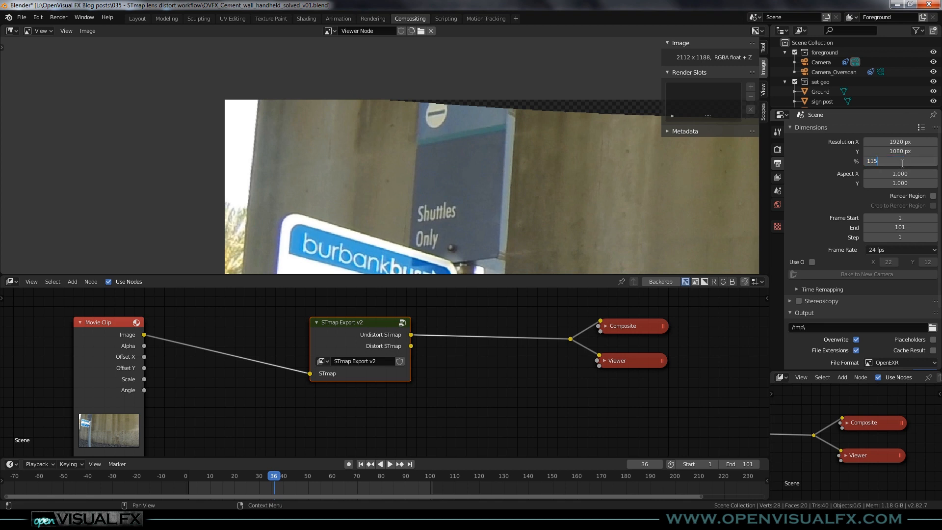
key("Return")
left_click(570, 338, "ctrl+shift")
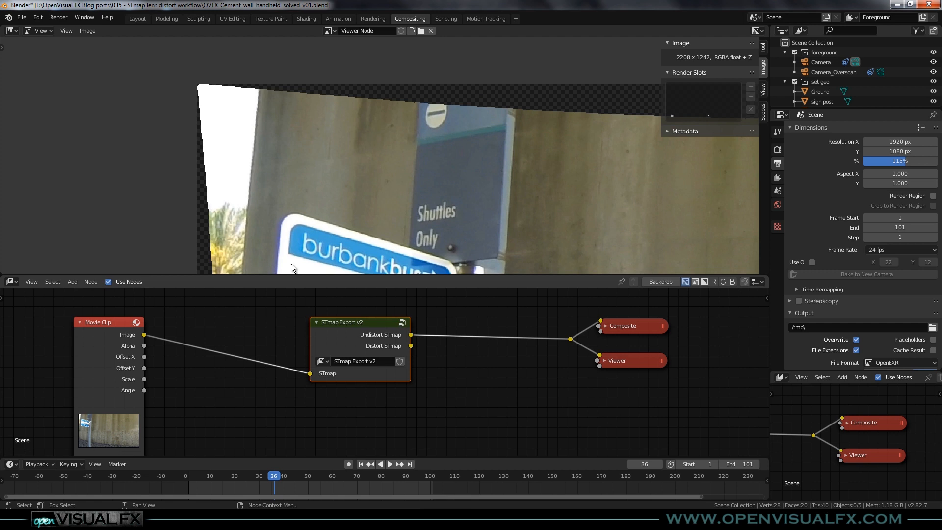
scroll(205, 86, "up", 4)
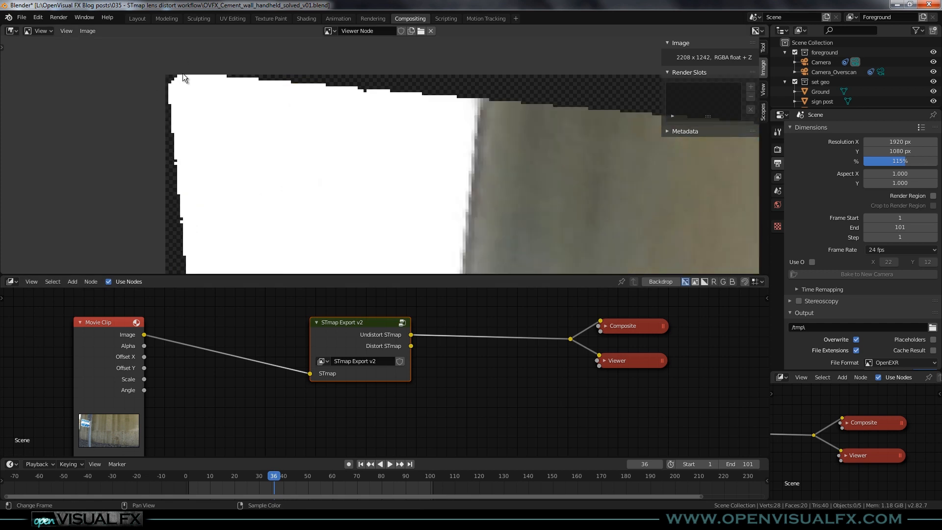
scroll(220, 77, "up", 4)
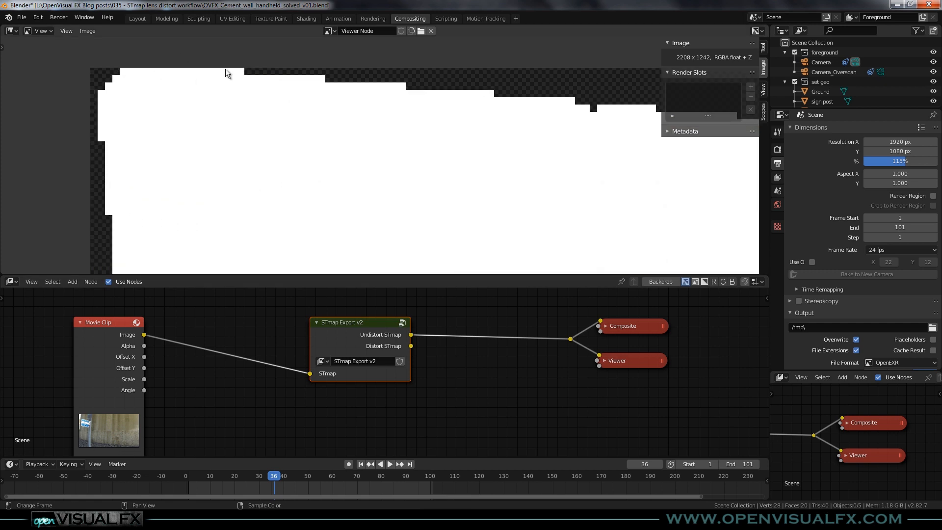
- Set the render resolution percentage to 116% and check the corner and full frame of the undistorted picture
double_click(893, 161)
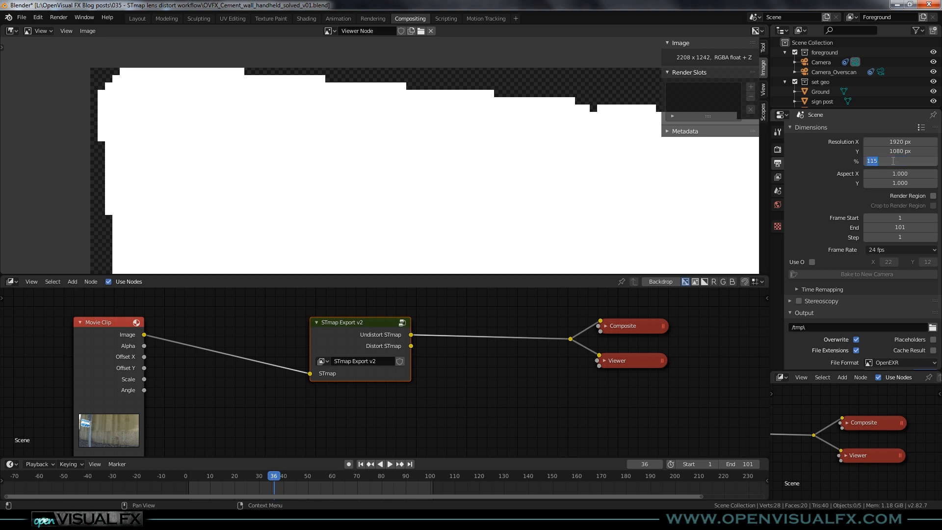
type("116")
key("Return")
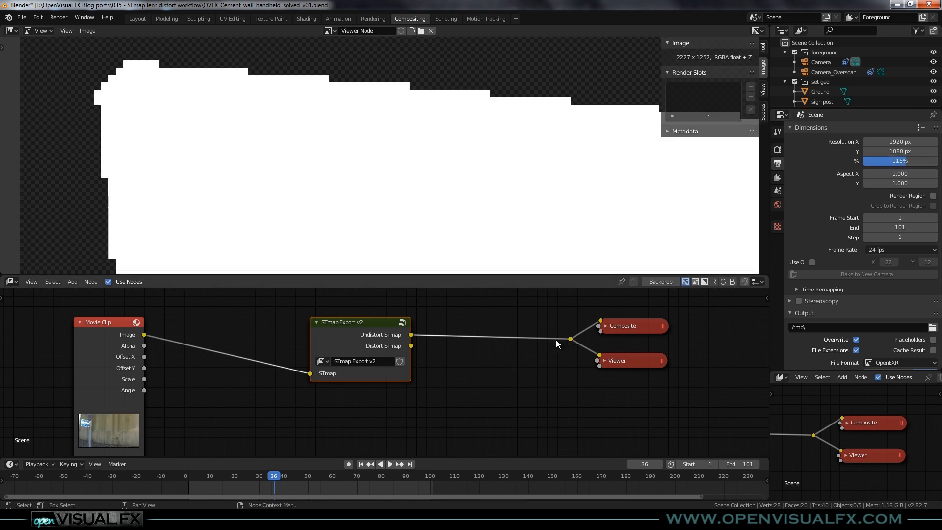
scroll(156, 81, "down", 2)
middle_click_drag(150, 45, 273, 124)
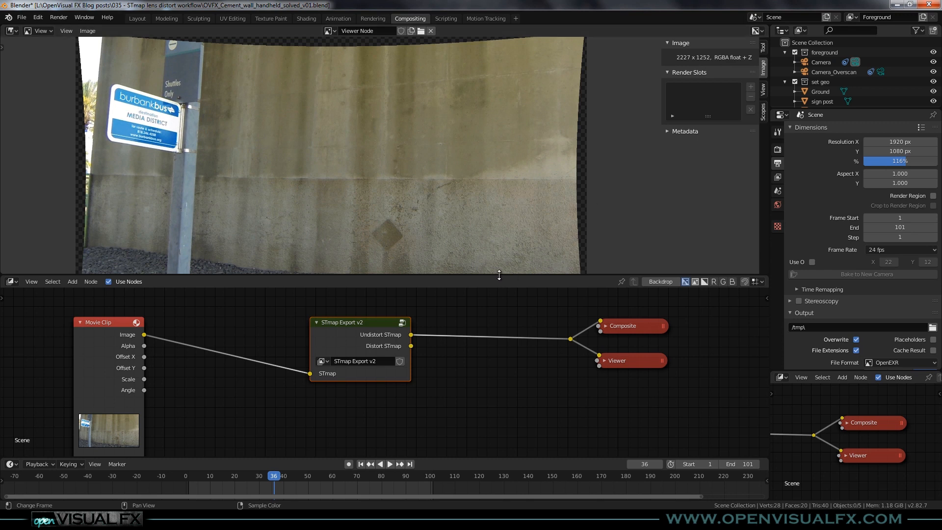
middle_click_drag(231, 380, 284, 381)
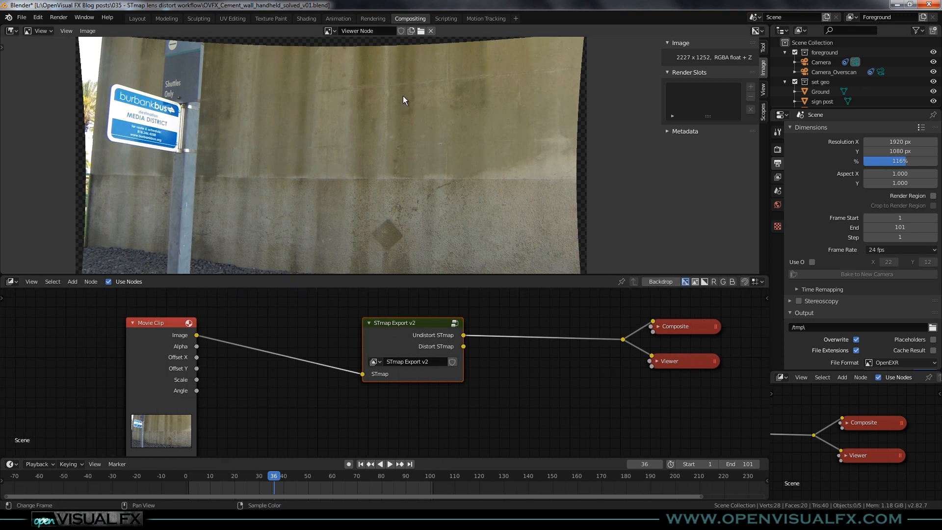
scroll(404, 96, "down", 1)
scroll(319, 197, "down", 1)
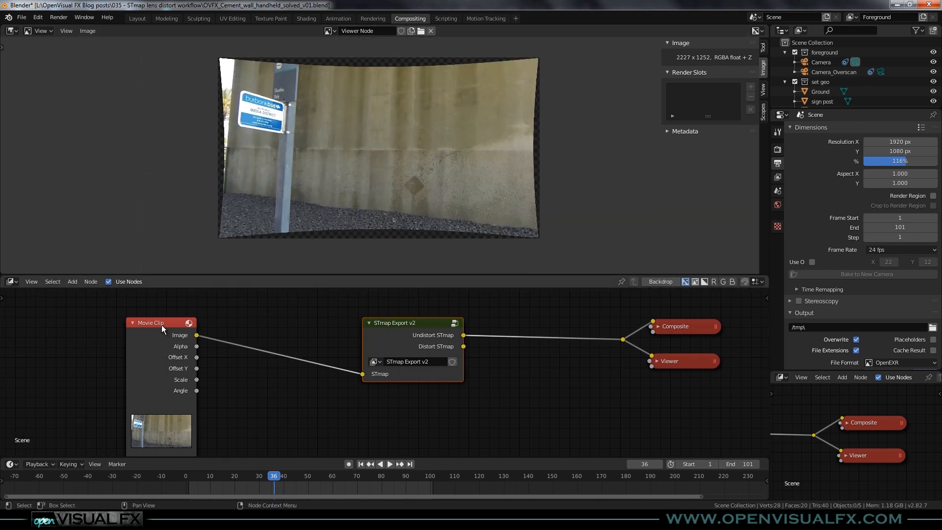
- Bring OVFX_STmap_base_HD_1920x1080.exr from the 034 - Free STmap collection folder into the node tree as the input of STmap Export v2
left_click_drag(163, 325, 135, 322)
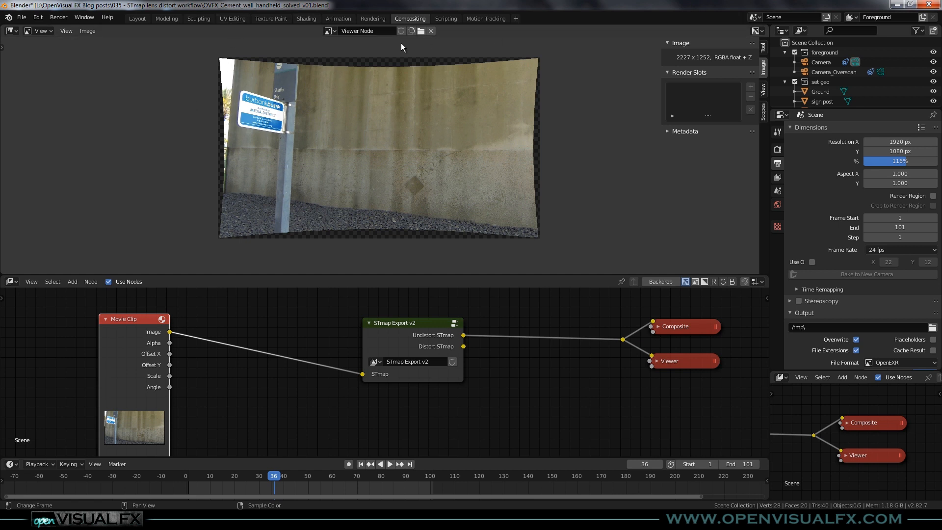
scroll(302, 354, "down", 1)
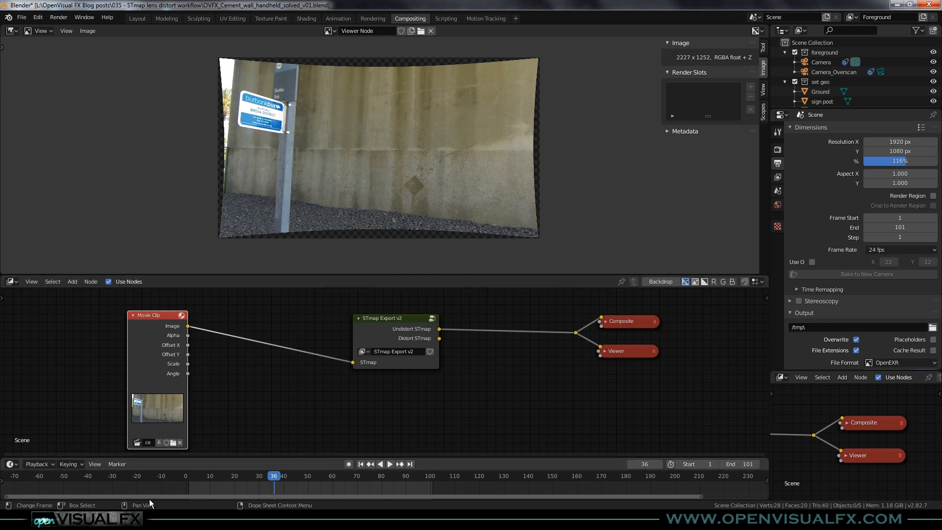
mouse_move(134, 521)
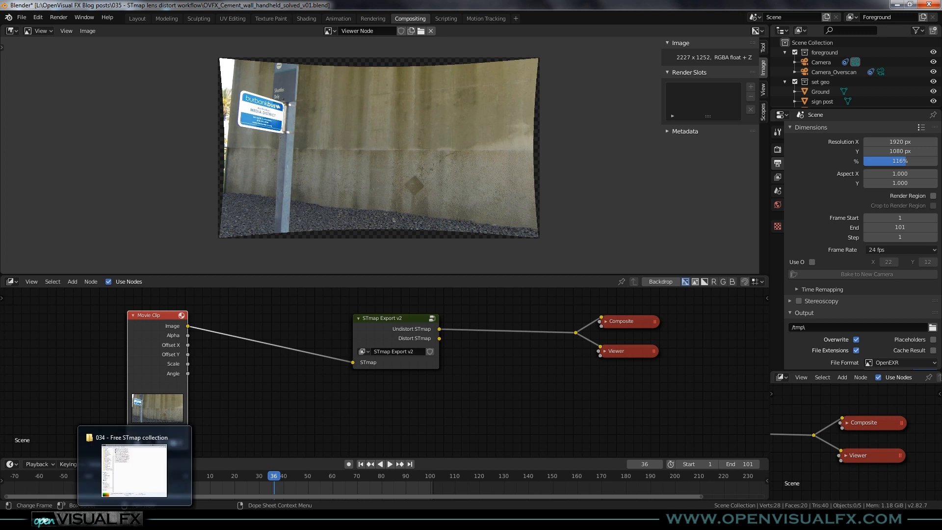
left_click(134, 521)
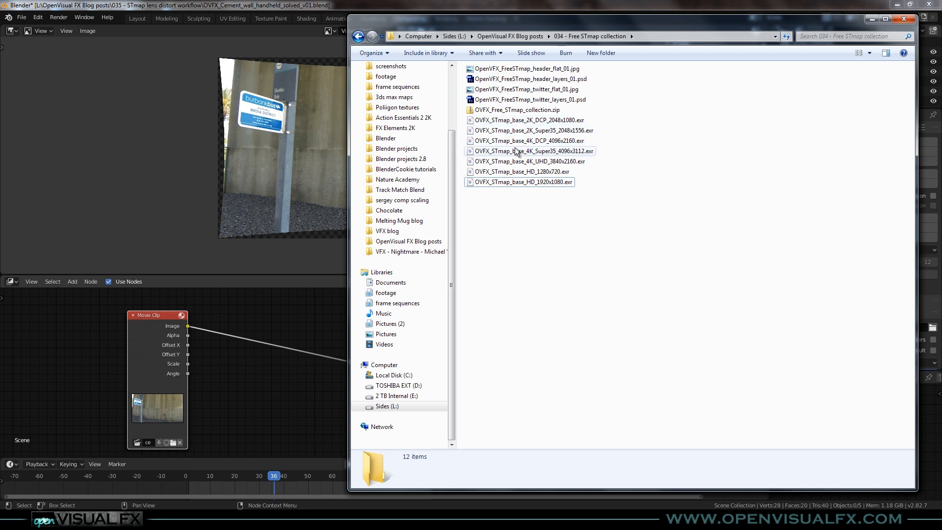
left_click(521, 184)
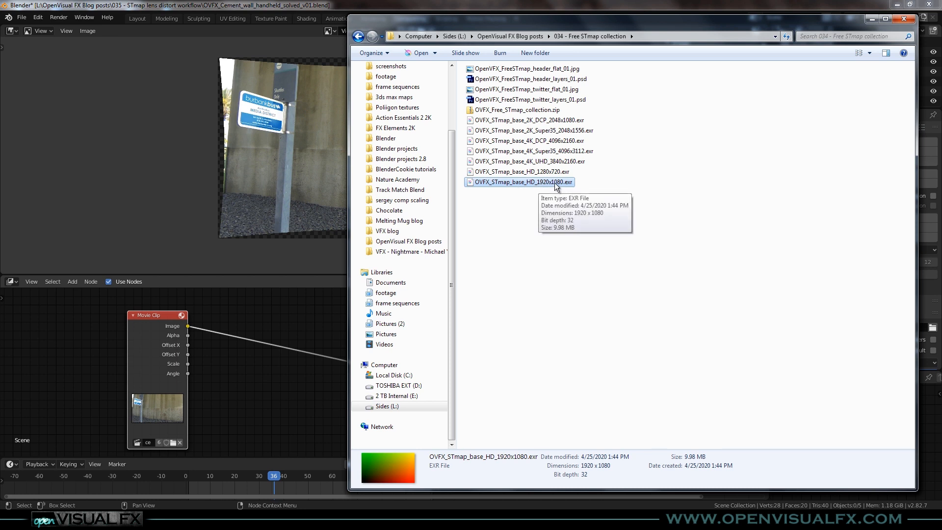
left_click_drag(493, 180, 353, 362)
left_click(286, 394)
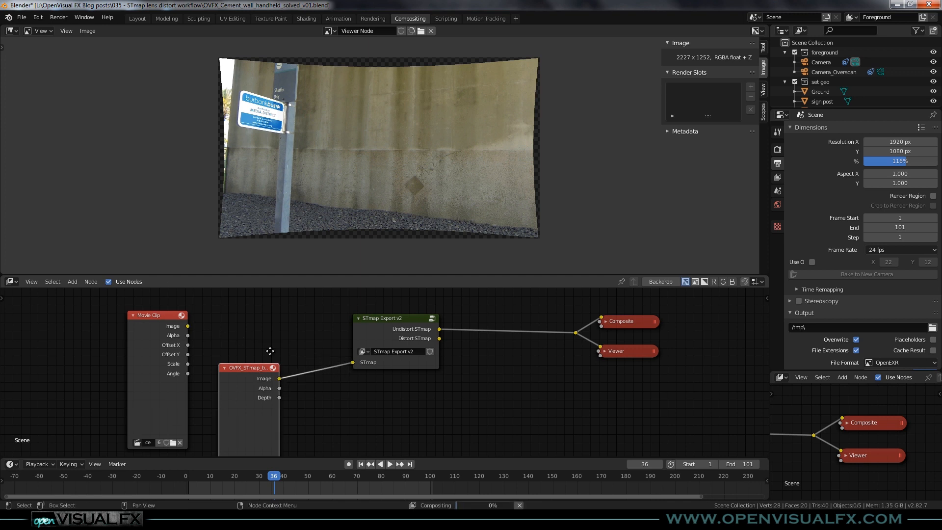
left_click_drag(255, 364, 273, 337)
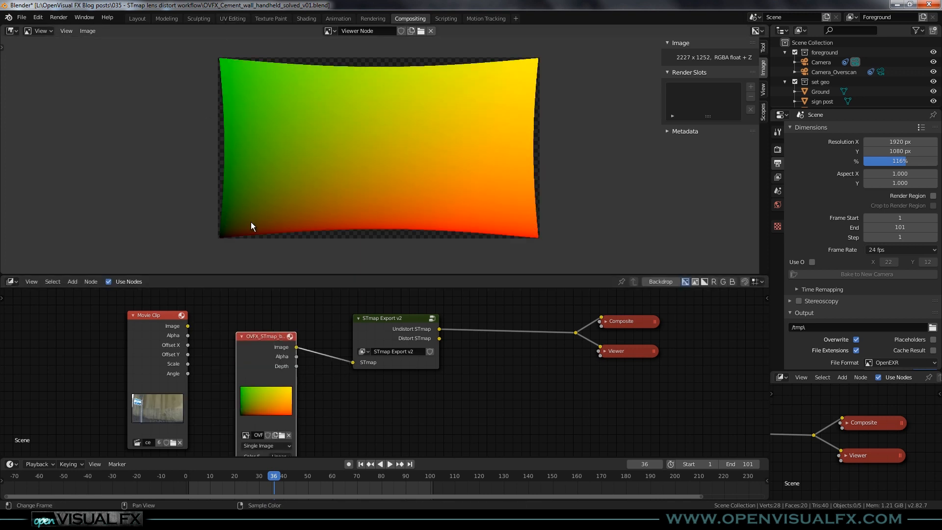
middle_click_drag(395, 113, 422, 130)
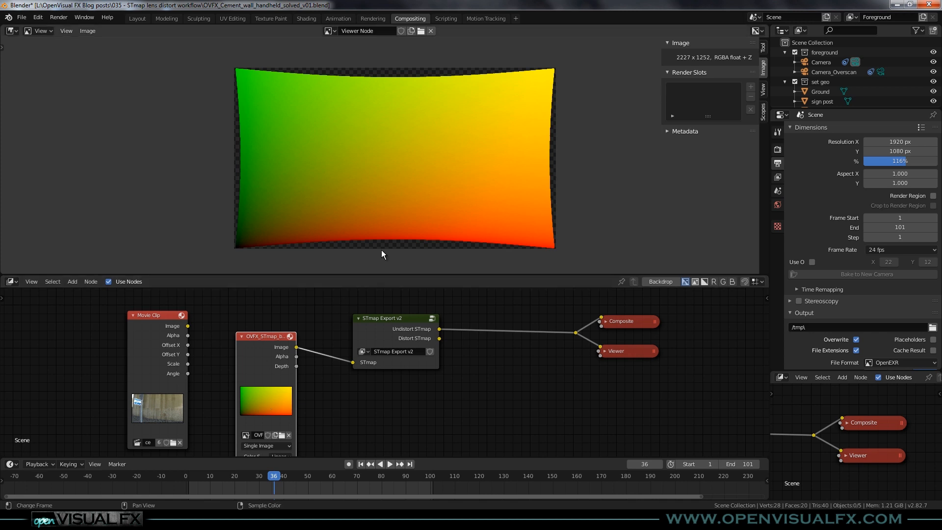
- Start saving the undistorted STmap under the name cement_wall_handheld_undistort_STmap_v01.exr, and cancel the save
left_click(87, 31)
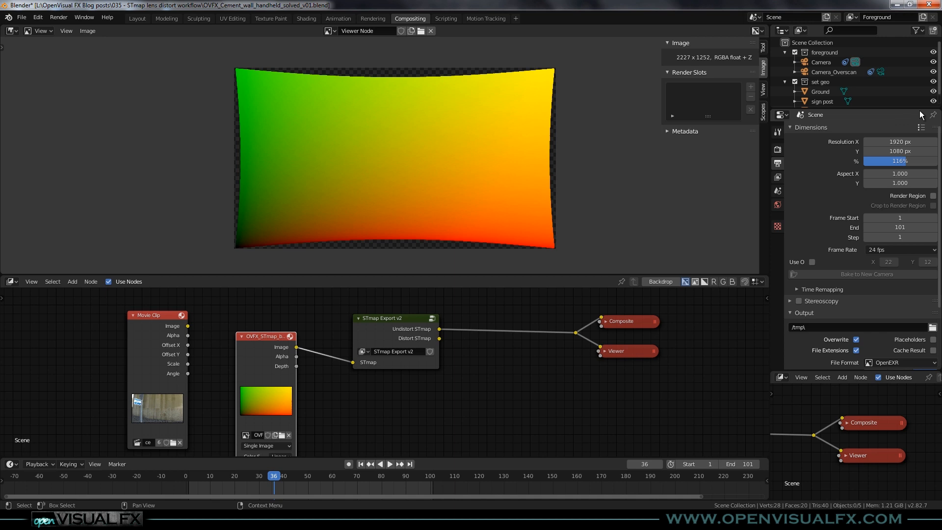
left_click(88, 32)
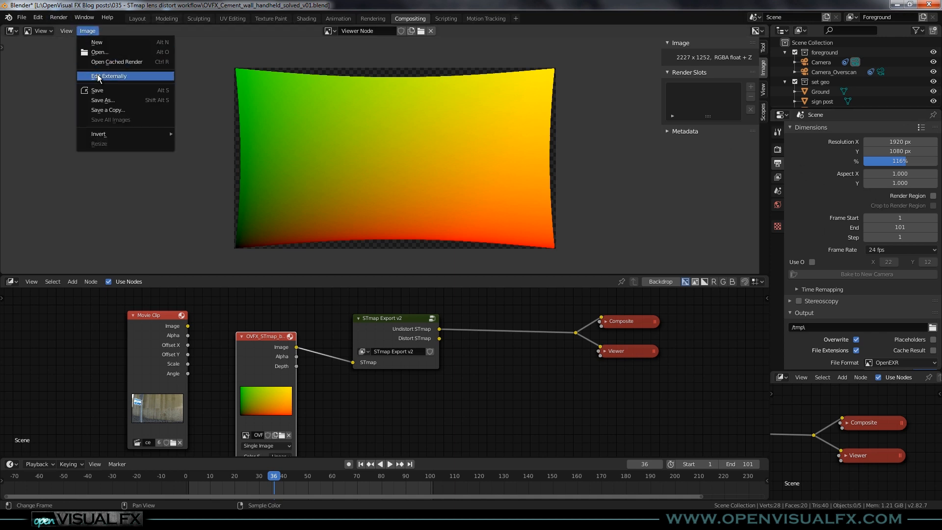
left_click(98, 98)
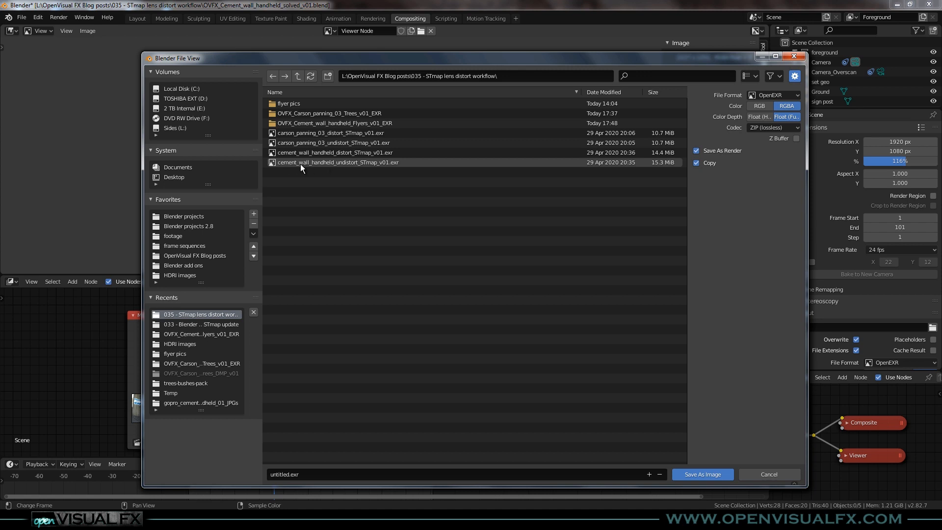
left_click(343, 163)
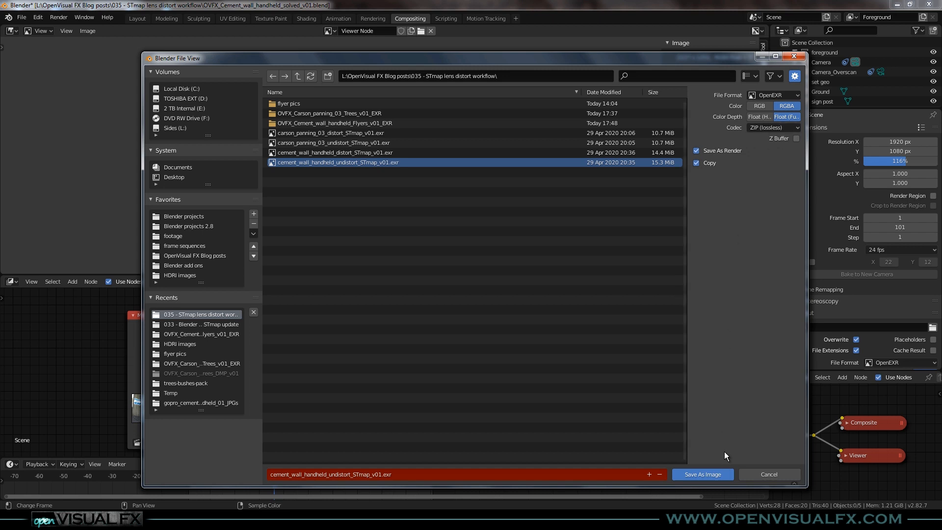
left_click(782, 474)
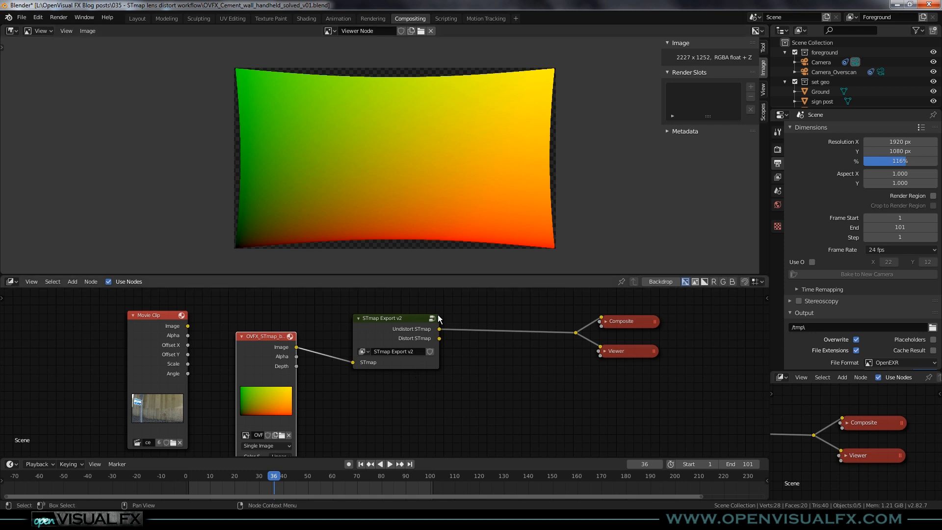
- Send the Distort STmap output to the Viewer and choose cement_wall_handheld_distort_STmap_v01.exr as the file name for saving it
left_click(406, 317, "ctrl+shift")
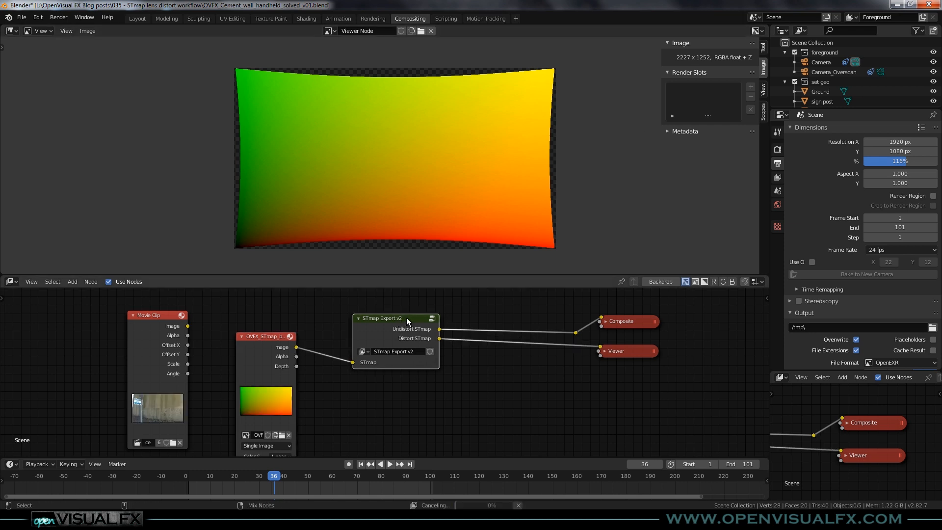
left_click(442, 341, "ctrl+shift")
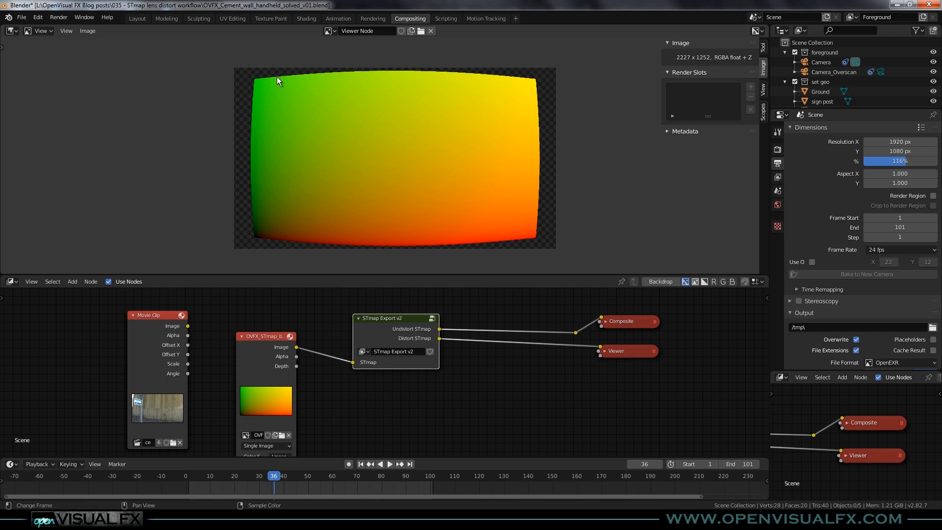
left_click(89, 31)
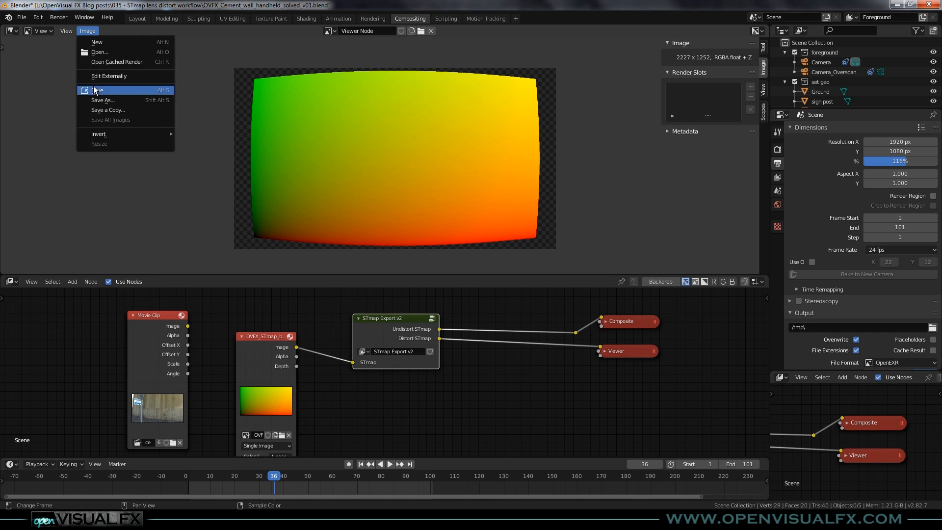
left_click(101, 98)
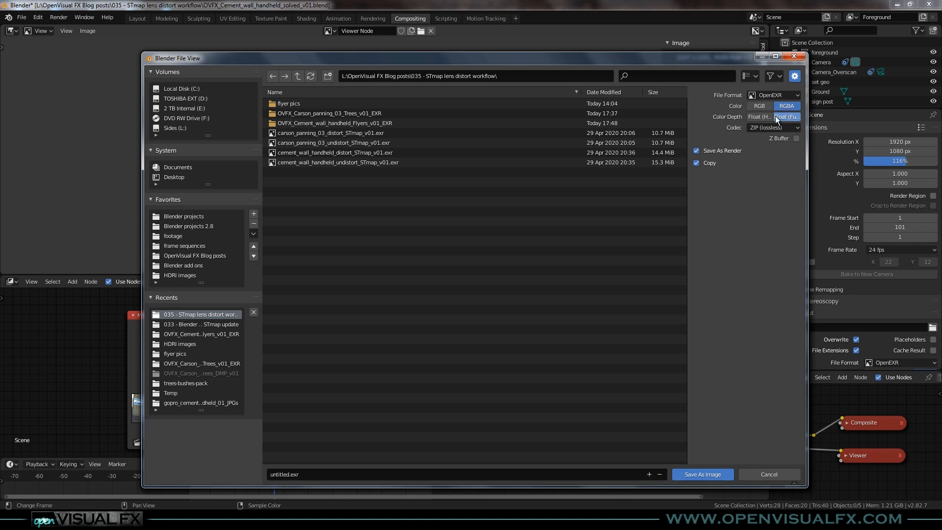
left_click(338, 153)
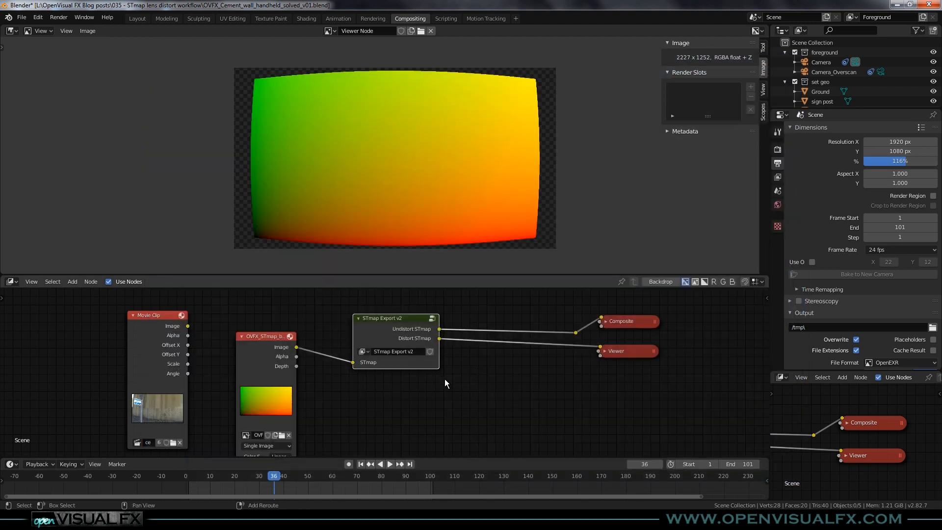
- Switch to the Natron project OVFX_STmap_workflow_v01_natron and show the original cement wall footage from Read4 in the viewer
middle_click_drag(445, 378, 394, 365)
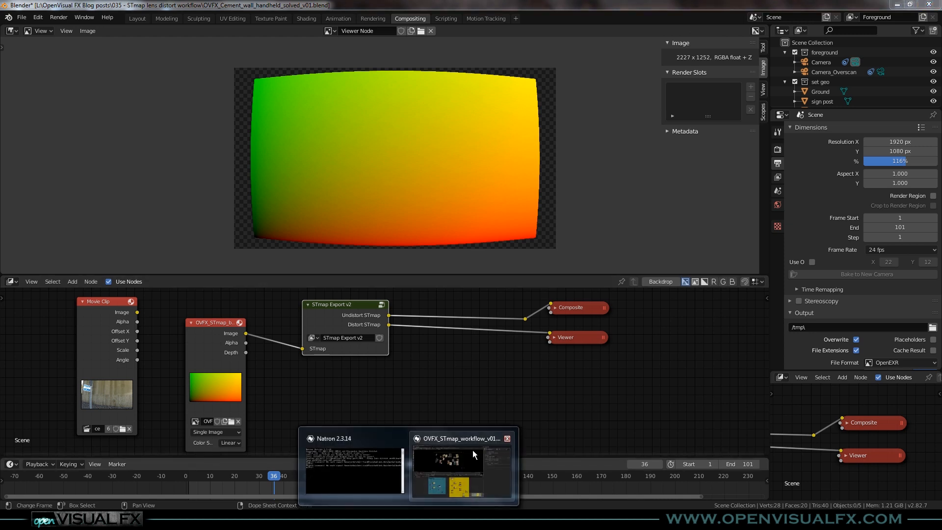
left_click(469, 464)
left_click(384, 337)
key("1")
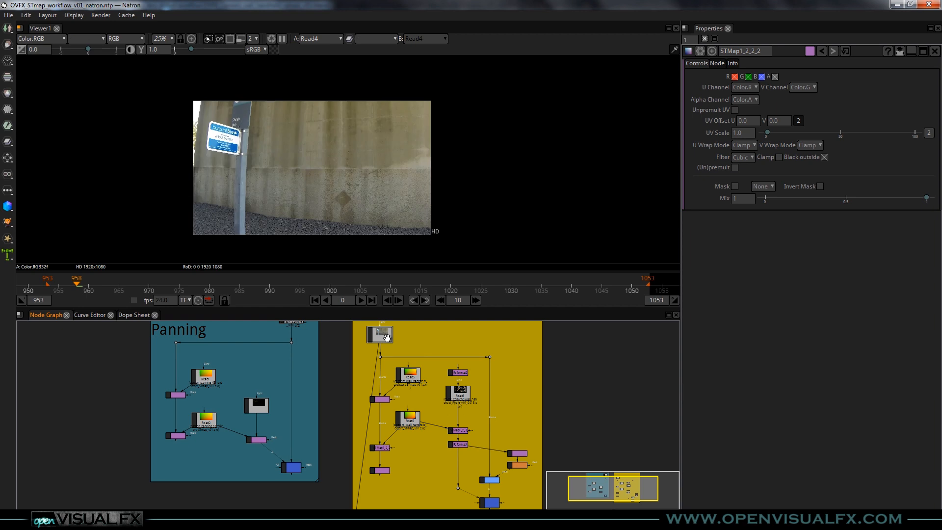
scroll(301, 179, "up", 3)
middle_click_drag(302, 182, 354, 173)
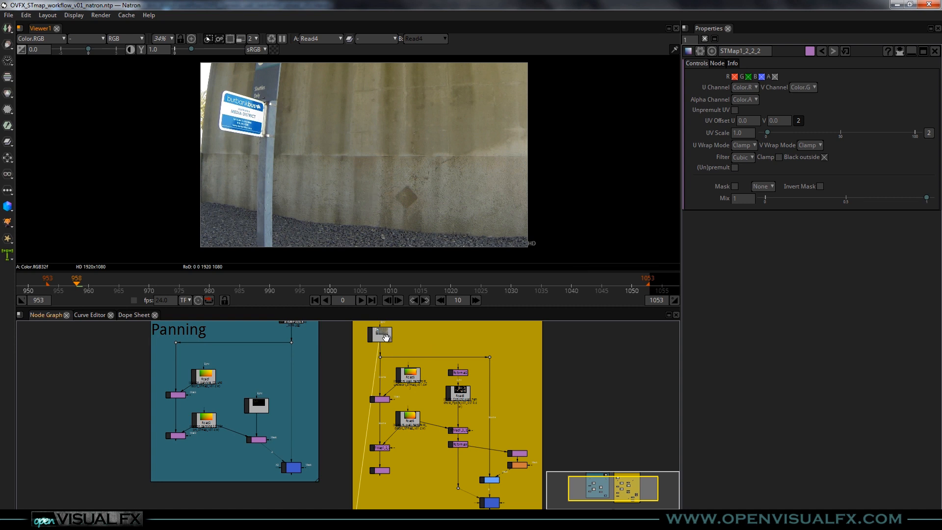
- Show the output of STMap1_3, fed by the Read5 undistort STmap, in the viewer and examine the picture's lower corner against the frame
scroll(388, 387, "up", 3)
left_click_drag(434, 364, 434, 365)
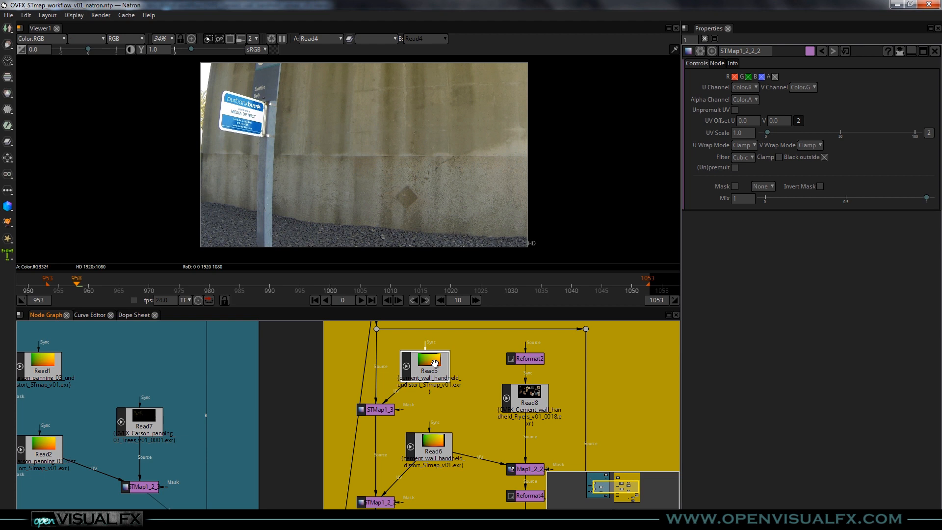
scroll(426, 362, "down", 3)
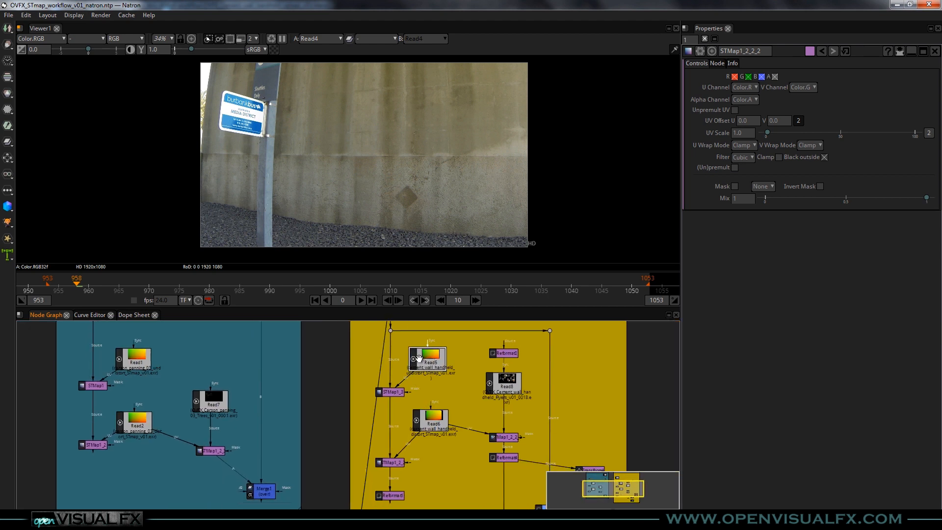
scroll(419, 358, "up", 2)
left_click(383, 414)
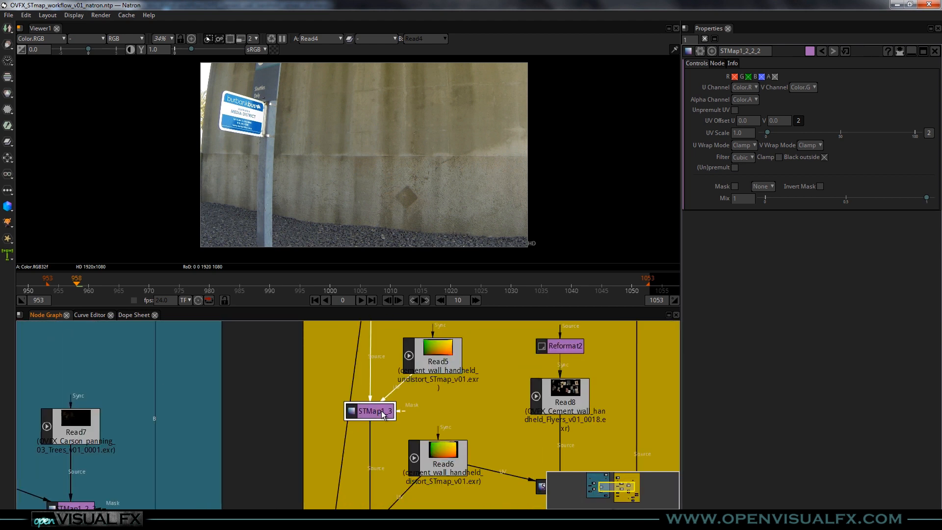
key("1")
scroll(402, 194, "down", 1)
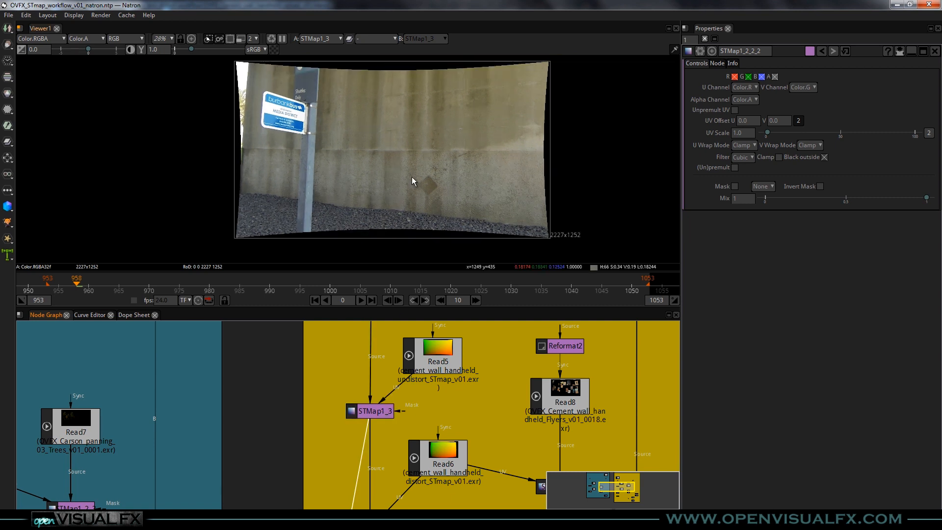
middle_click_drag(391, 167, 353, 183)
middle_click_drag(389, 146, 390, 140)
scroll(530, 235, "up", 5)
middle_click_drag(514, 249, 473, 174)
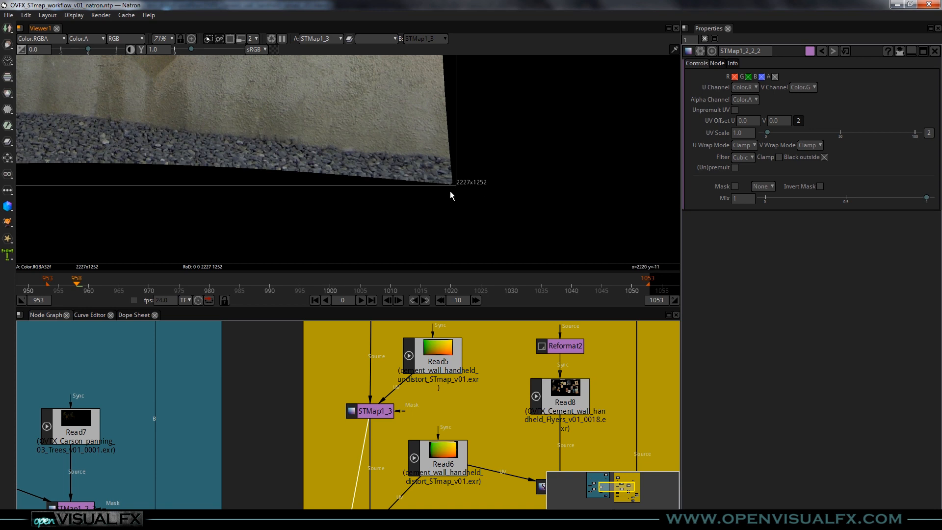
- Show the output of the STMap node fed by the Read6 distort STmap, below STMap1_3, in the viewer
scroll(427, 198, "down", 2)
middle_click_drag(411, 211, 467, 220)
scroll(467, 220, "down", 2)
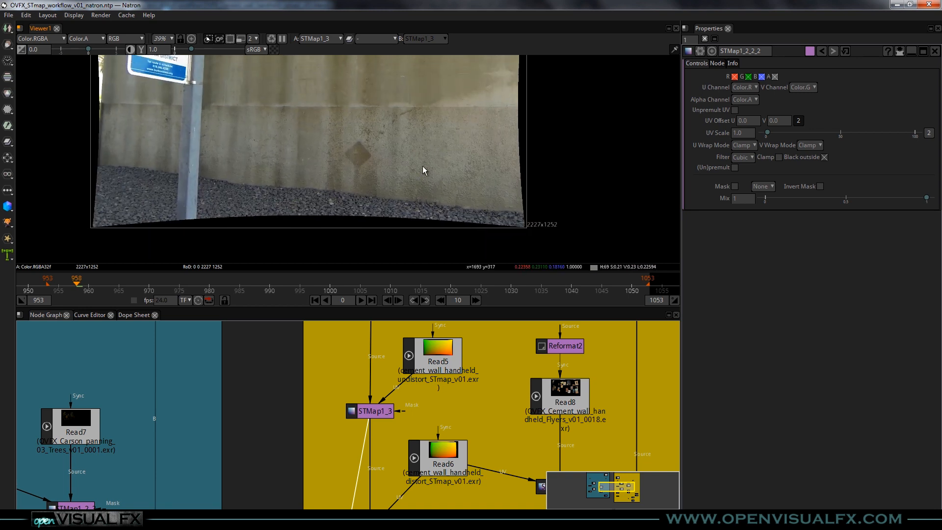
scroll(440, 163, "down", 1)
middle_click_drag(437, 489, 423, 395)
left_click(367, 430)
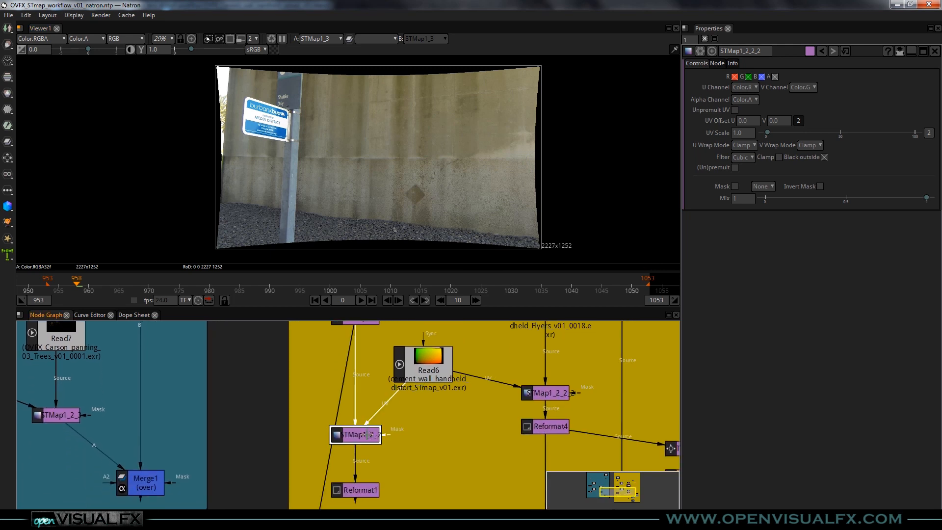
key("1")
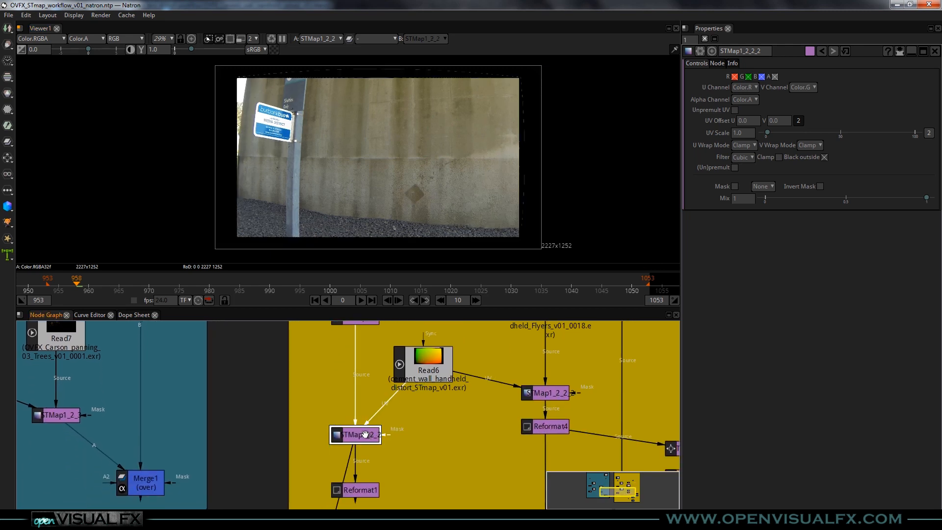
- Show the output of Reformat1, below the distorting STMap node, in the viewer
middle_click_drag(366, 482, 365, 438)
left_click(368, 447)
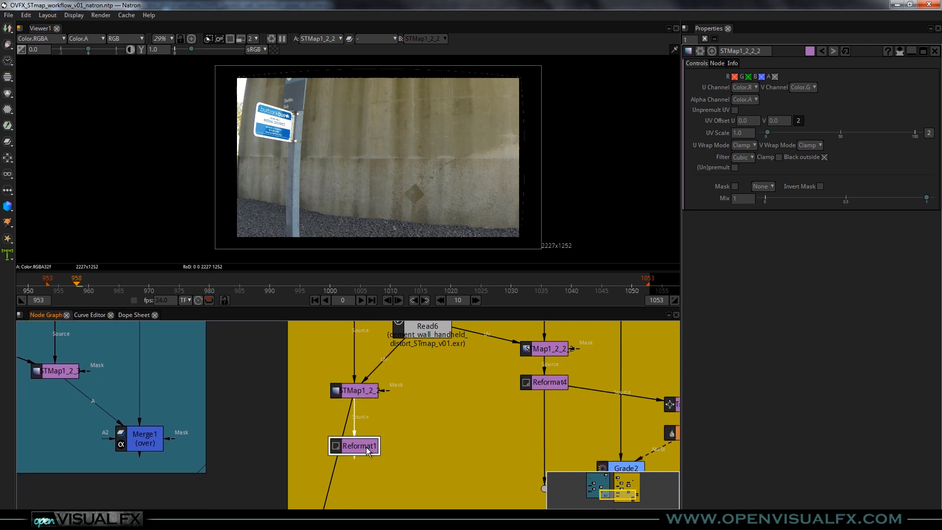
key("1")
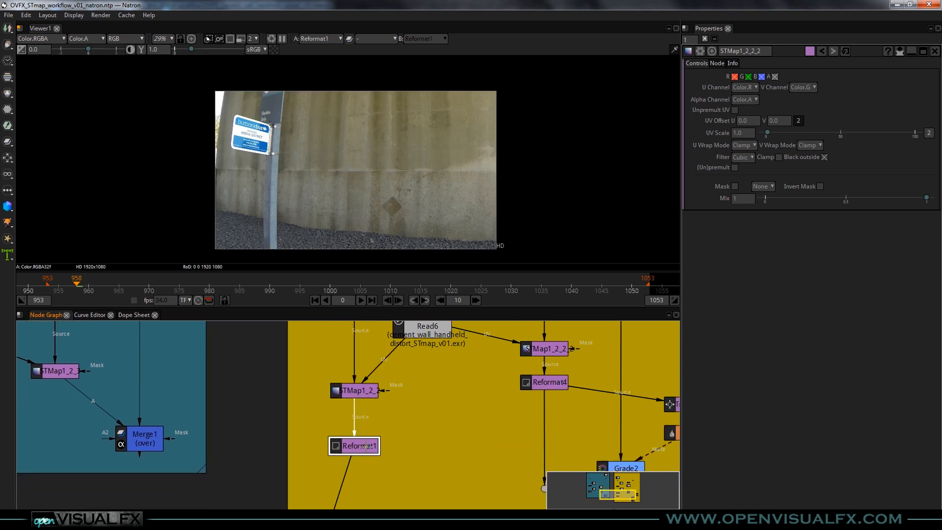
- Compare the original Read4 footage with the Reformat1 output in the viewer, examining the sign and the picture's upper corner
middle_click_drag(405, 382, 432, 477)
scroll(425, 431, "down", 3)
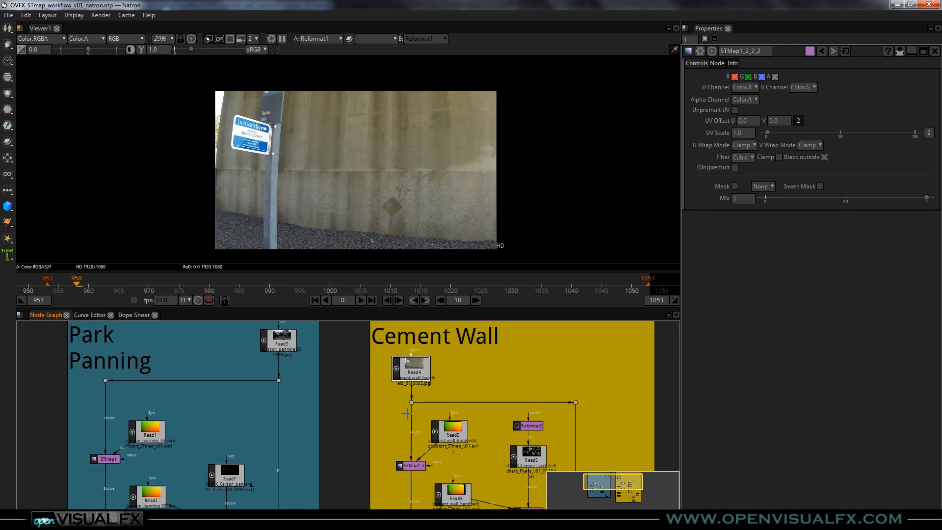
middle_click_drag(384, 463, 363, 420)
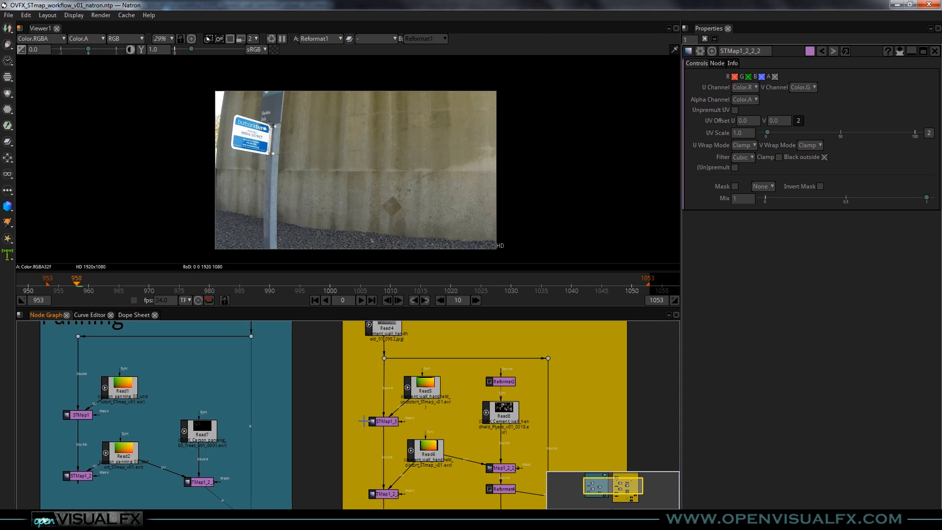
key("1")
middle_click_drag(390, 449, 383, 358)
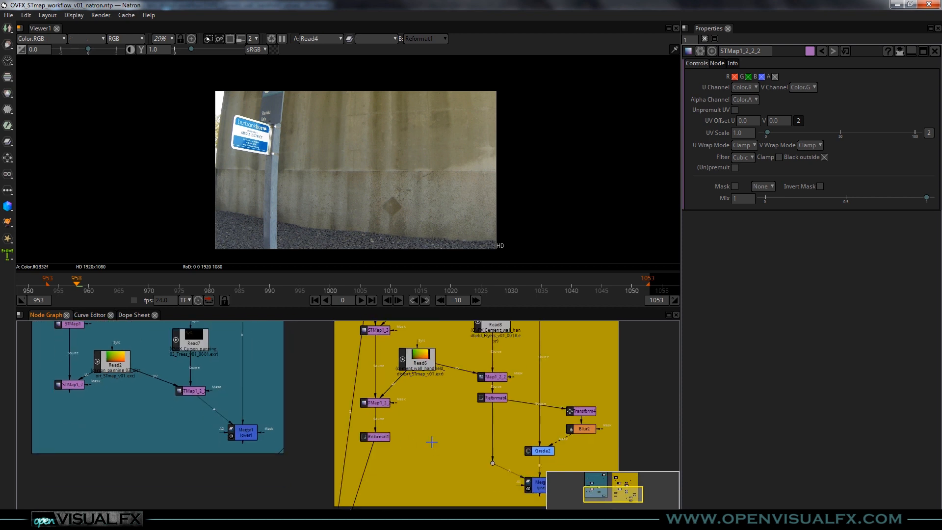
scroll(228, 95, "up", 5)
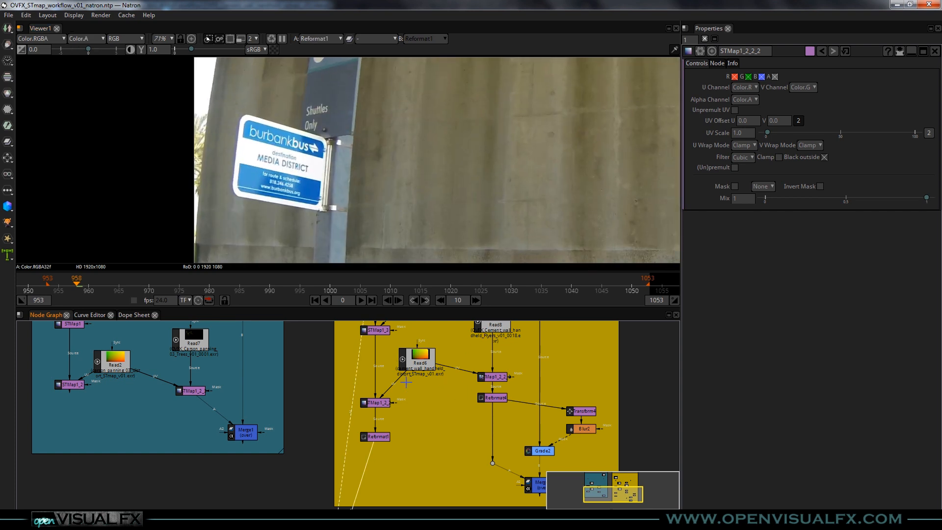
scroll(406, 381, "down", 5)
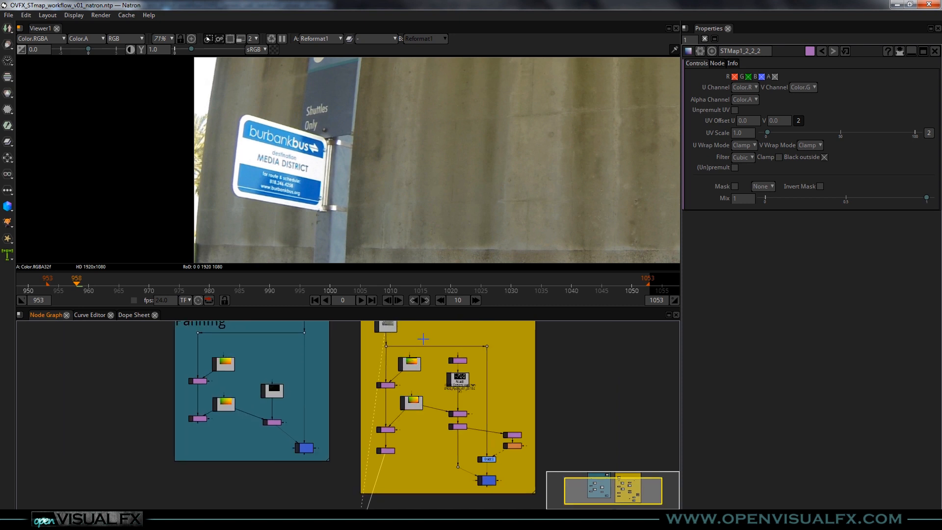
middle_click_drag(222, 90, 225, 153)
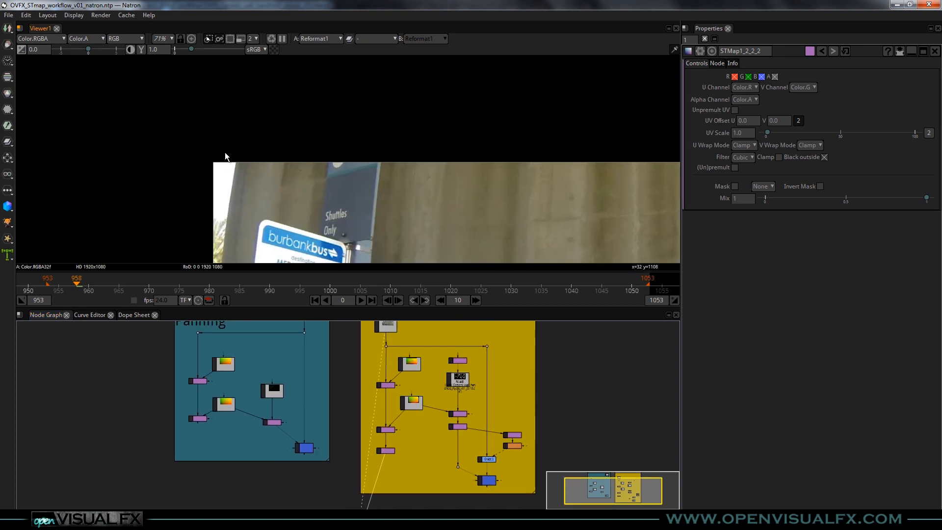
scroll(304, 206, "up", 3)
scroll(424, 211, "down", 5)
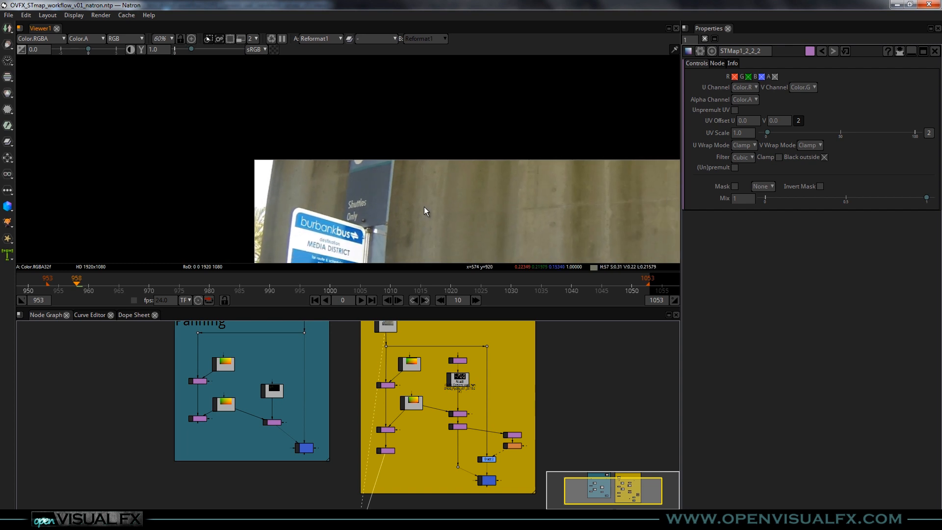
scroll(425, 210, "down", 3)
middle_click_drag(430, 218, 308, 119)
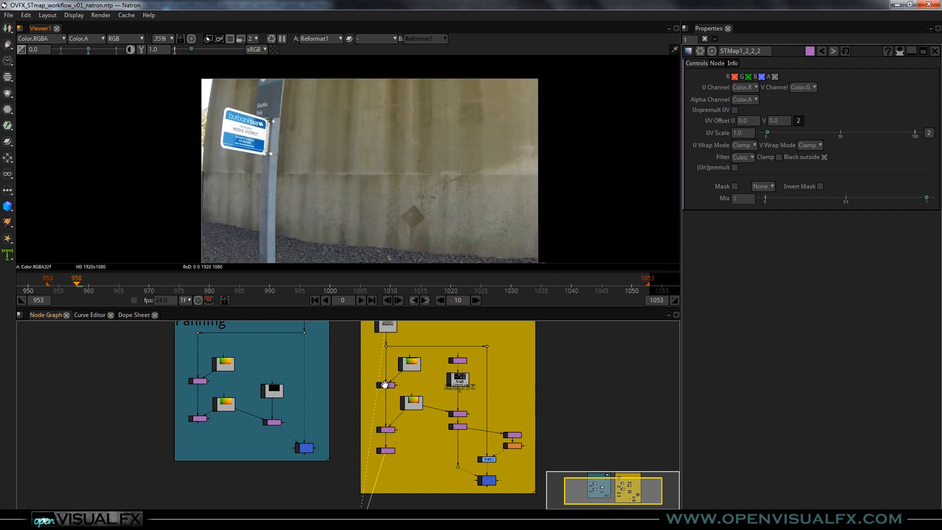
- Show the rendered flyers from Read8 in the Cement Wall branch in the viewer
scroll(386, 349, "up", 3)
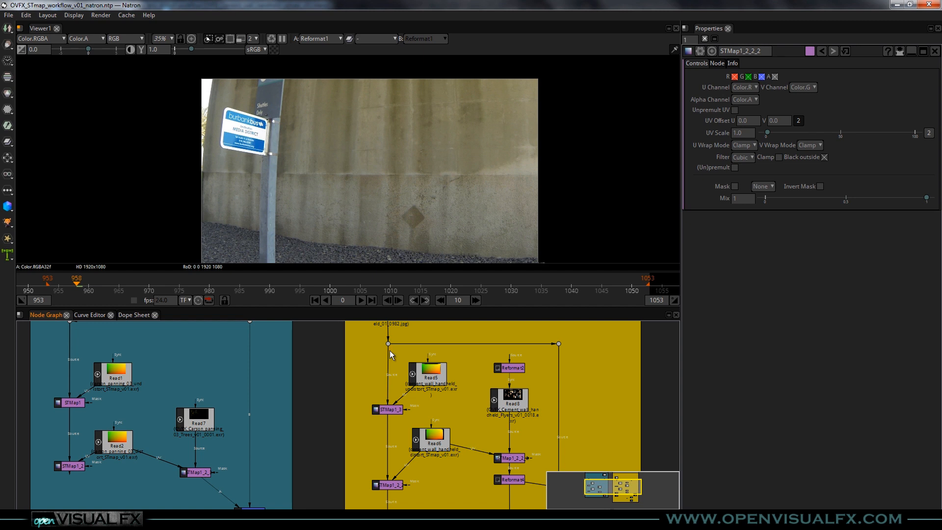
middle_click_drag(552, 392, 456, 388)
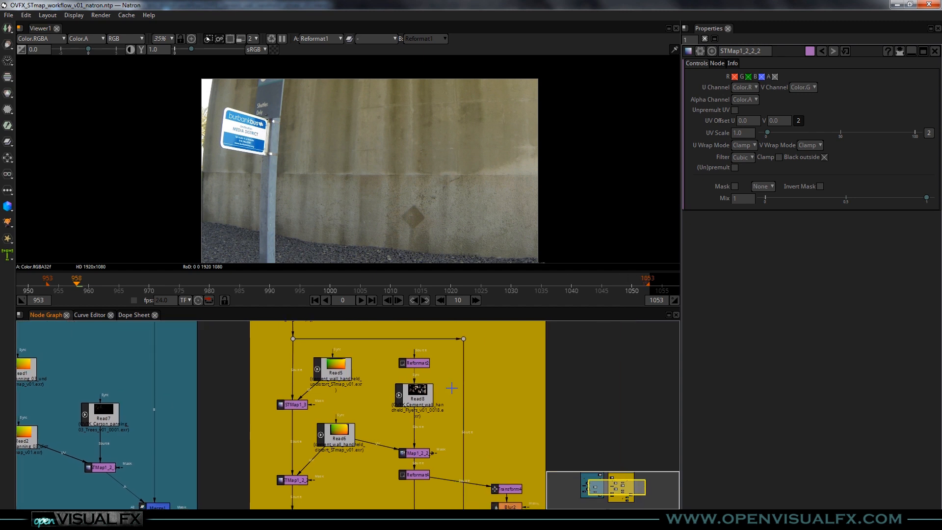
left_click(423, 392)
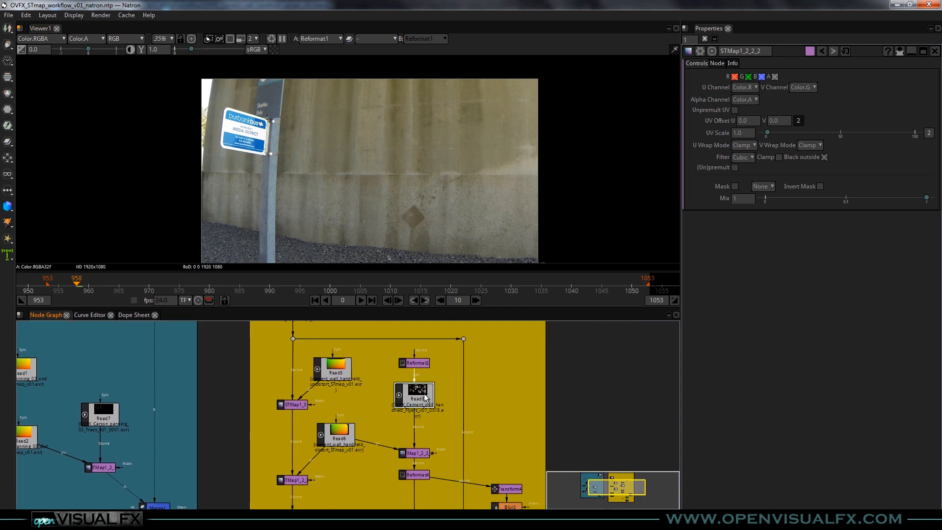
key("1")
scroll(411, 140, "down", 2)
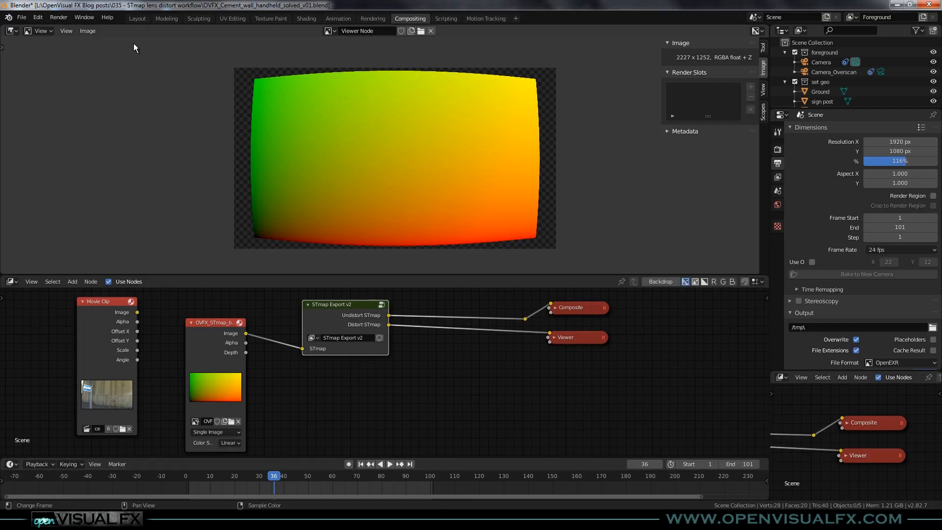
- Switch to Blender and open the recent file OVFX_Cement_wall_handheld_Flyers_v01.blend without saving the current scene
left_click(22, 17)
mouse_move(49, 49)
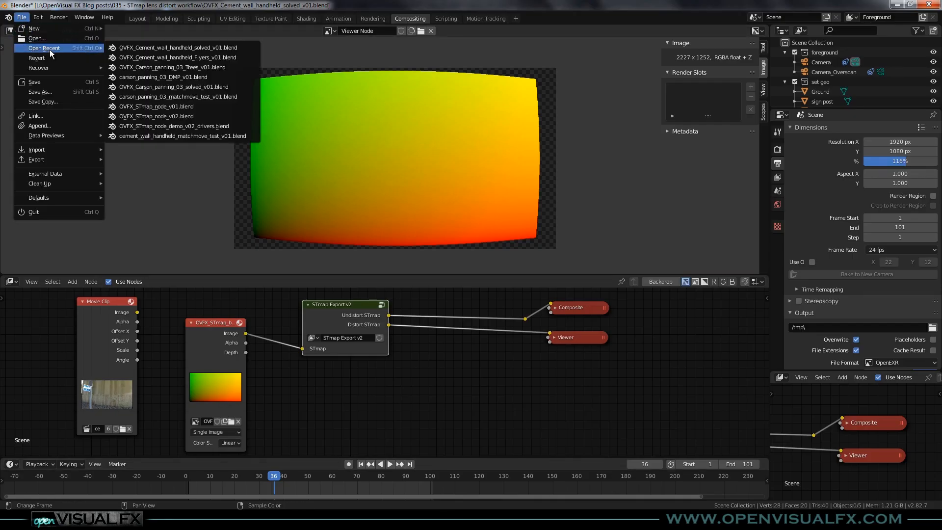
left_click(188, 58)
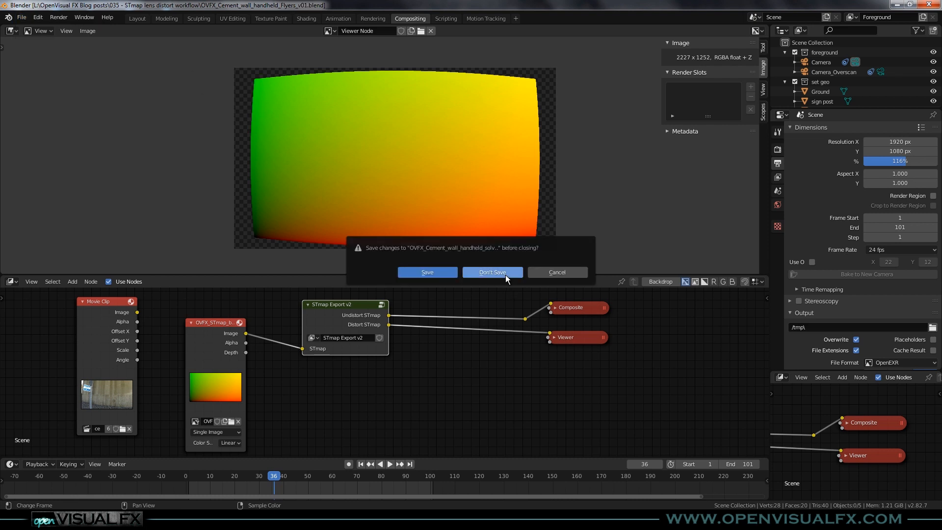
left_click(505, 273)
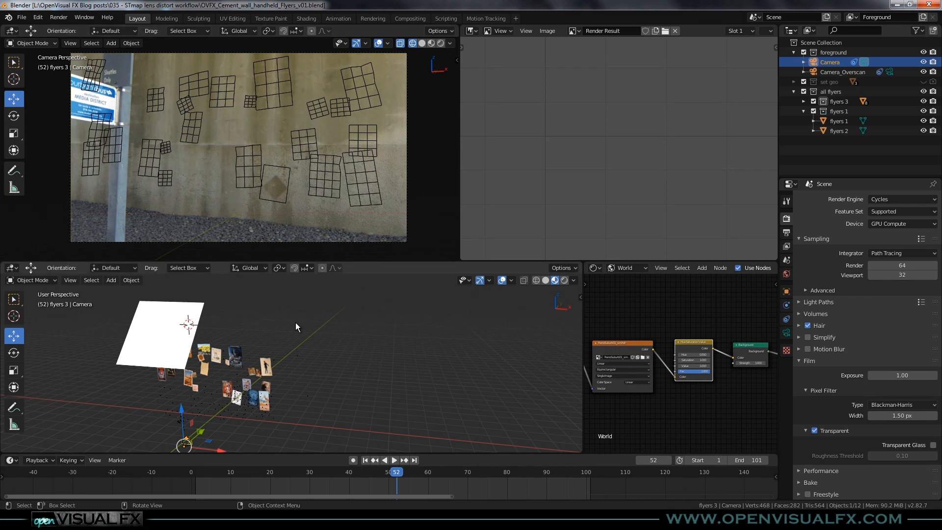
- Preview the flyers in the camera view, alternating between Material Preview and Solid shading
left_click(431, 43)
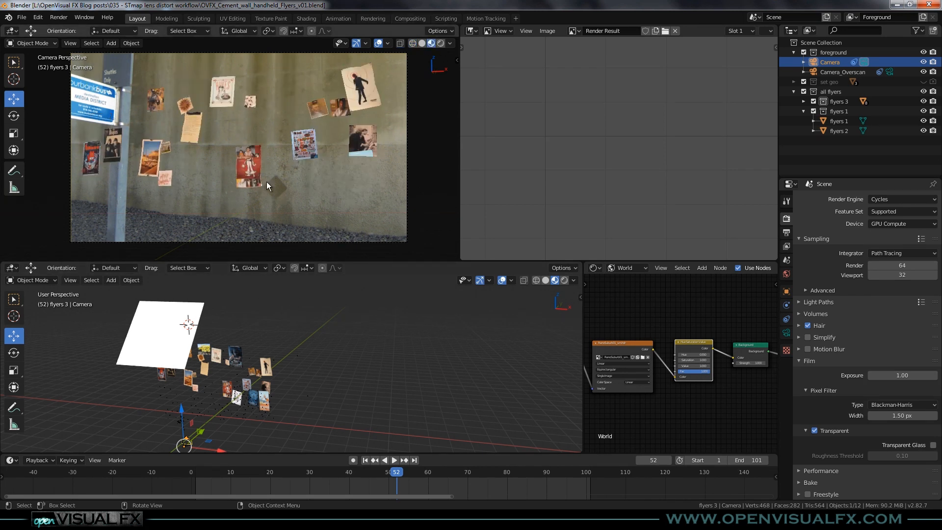
left_click(423, 44)
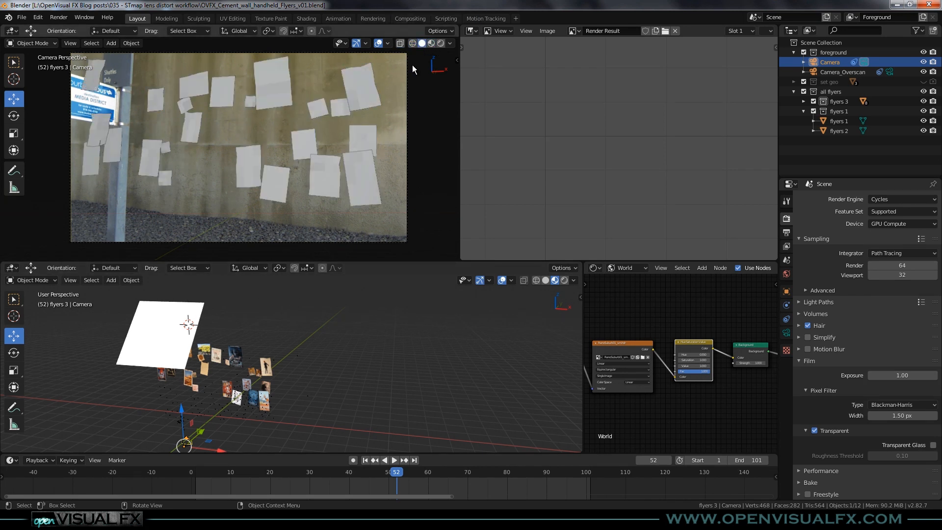
left_click(432, 43)
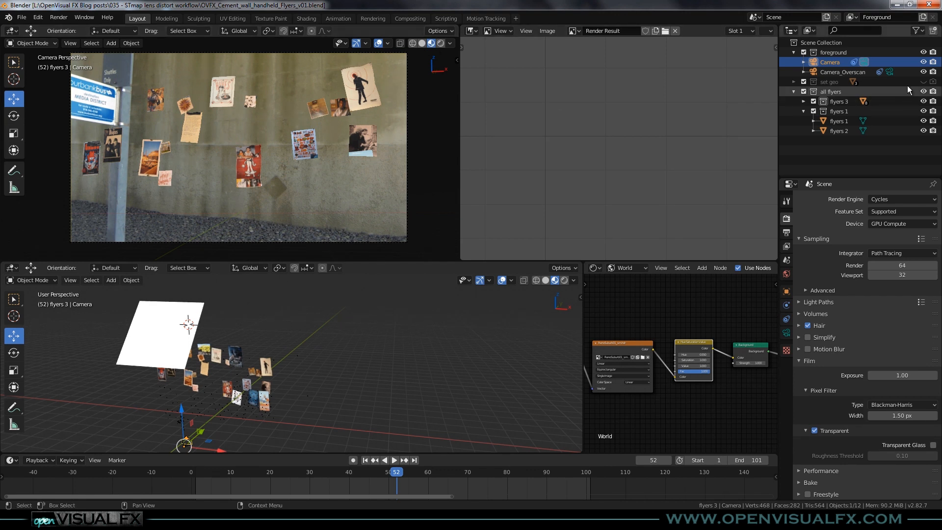
- Toggle the visibility of the set geo collection on and off to check it against the flyers
left_click(924, 82)
left_click(924, 82)
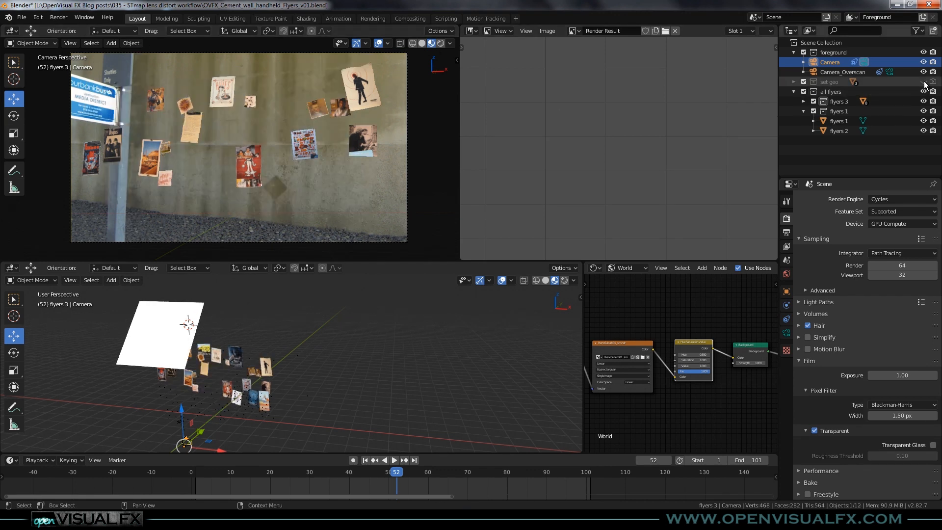
left_click(924, 82)
left_click(924, 82)
- Preview the flyers in the camera view with Rendered shading and return the view to Solid shading
left_click(422, 44)
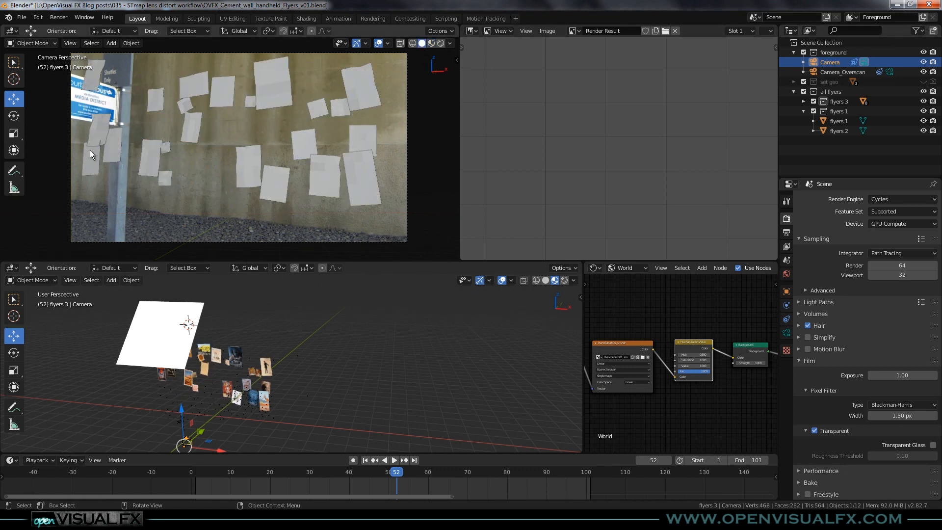
left_click(440, 44)
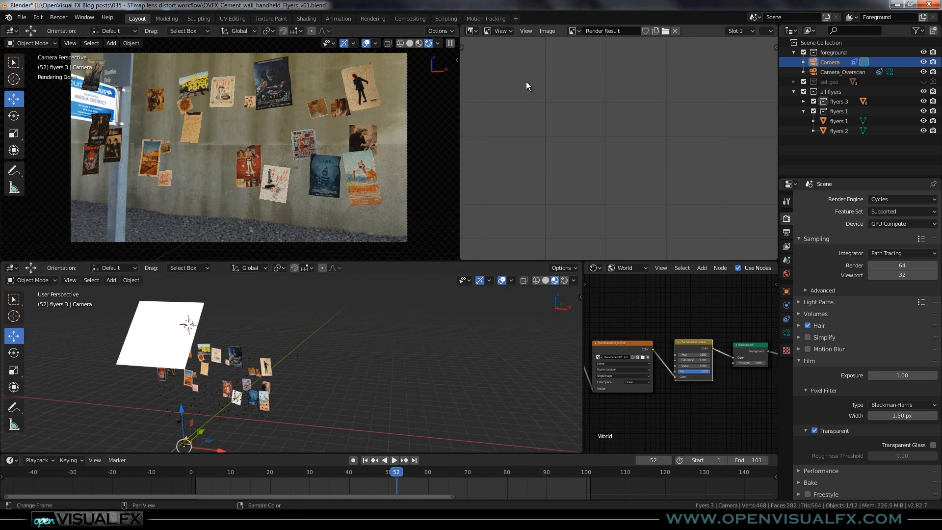
left_click(410, 43)
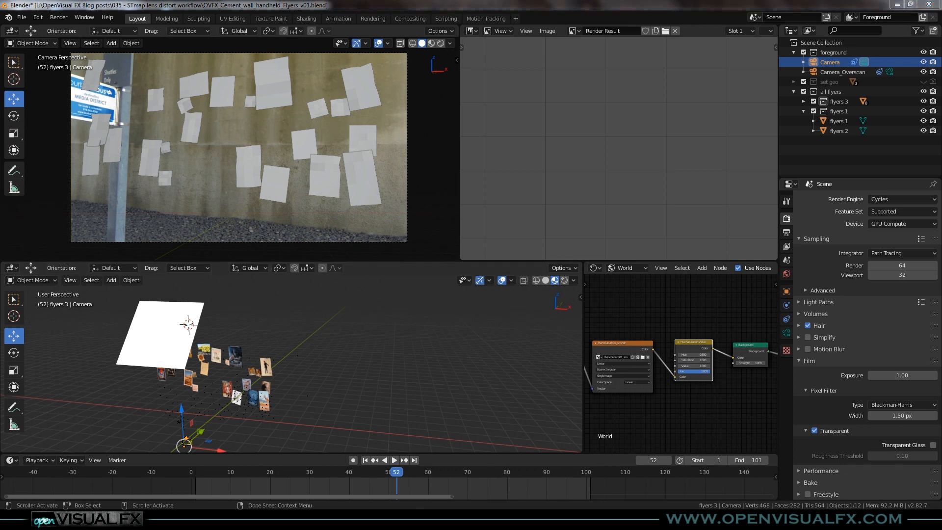
- Switch back to the Natron project and show the undistorted footage from STMap1_3 in the viewer
left_click(453, 481)
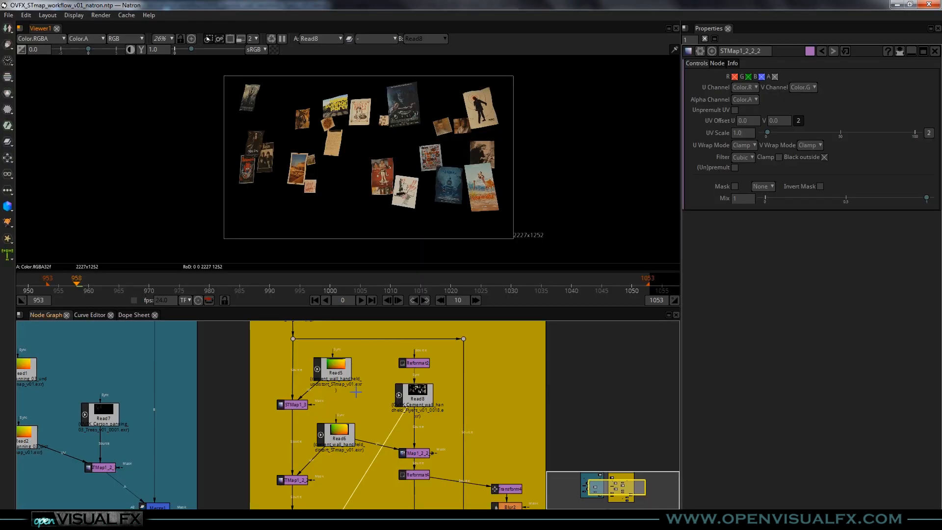
left_click(297, 405)
key("1")
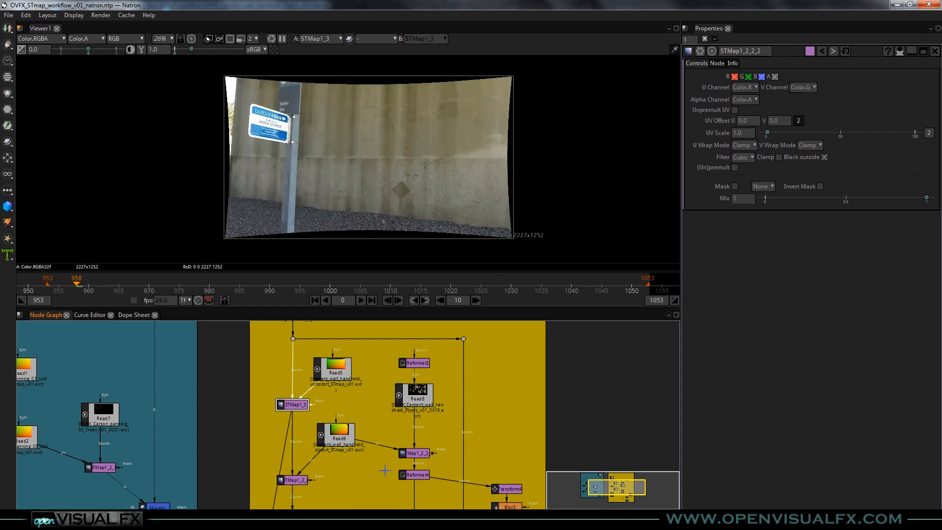
left_click_drag(420, 399, 383, 378)
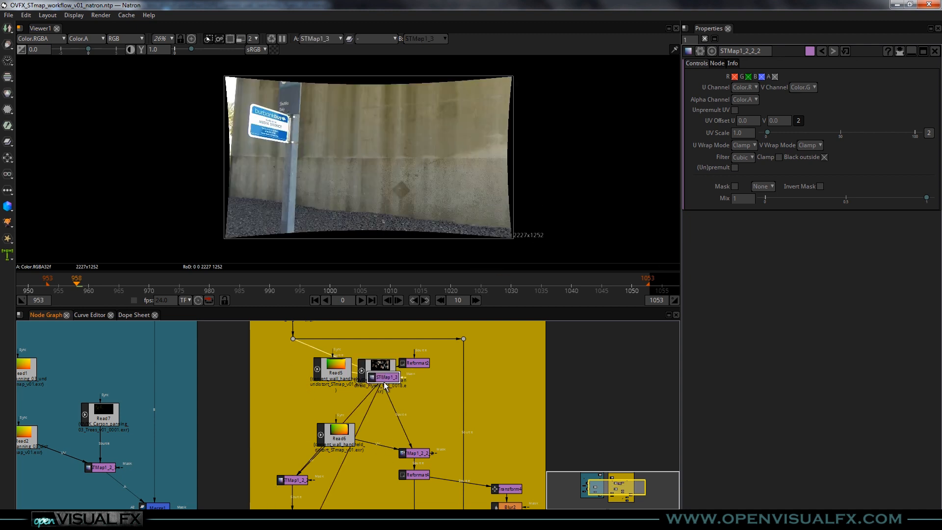
key("ctrl+z")
key("ctrl+z")
- Open the properties of the Read8 flyers render and show its output in the viewer to examine the overscan frame
double_click(423, 396)
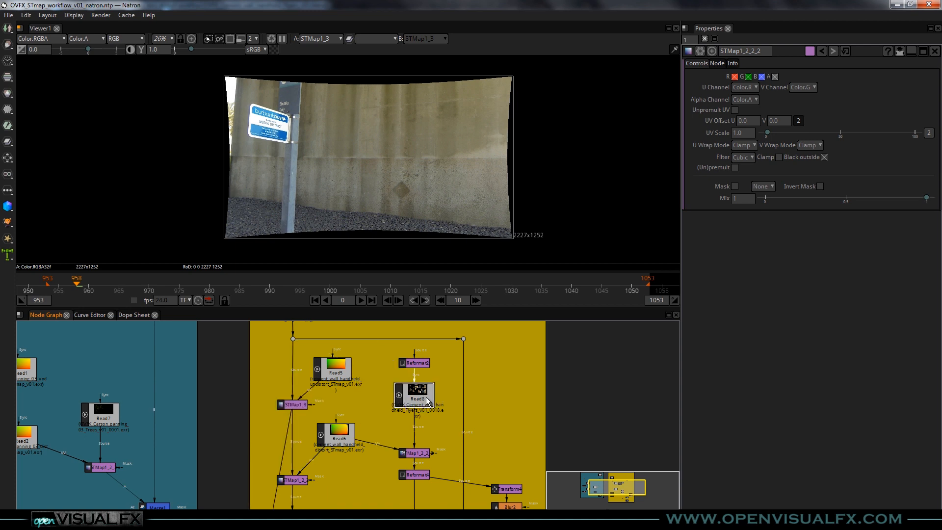
middle_click_drag(446, 415, 427, 400)
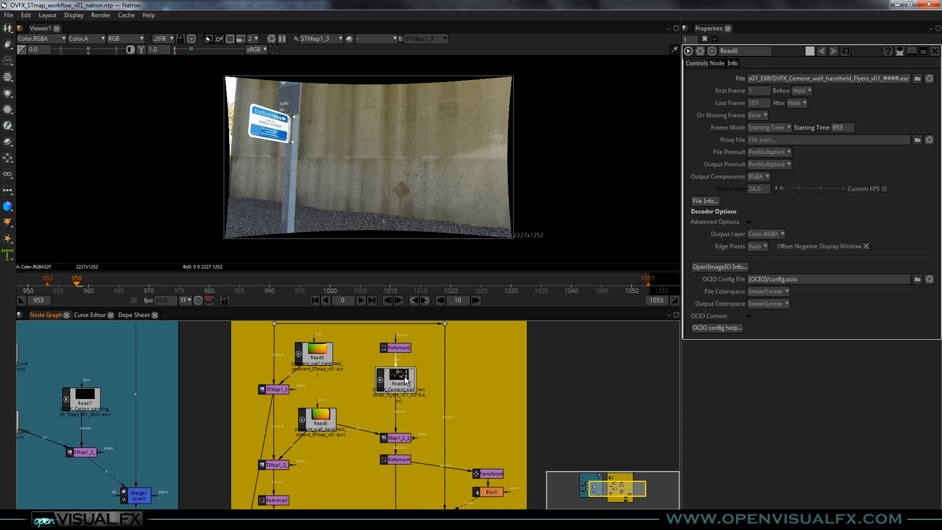
key("1")
scroll(442, 156, "up", 1)
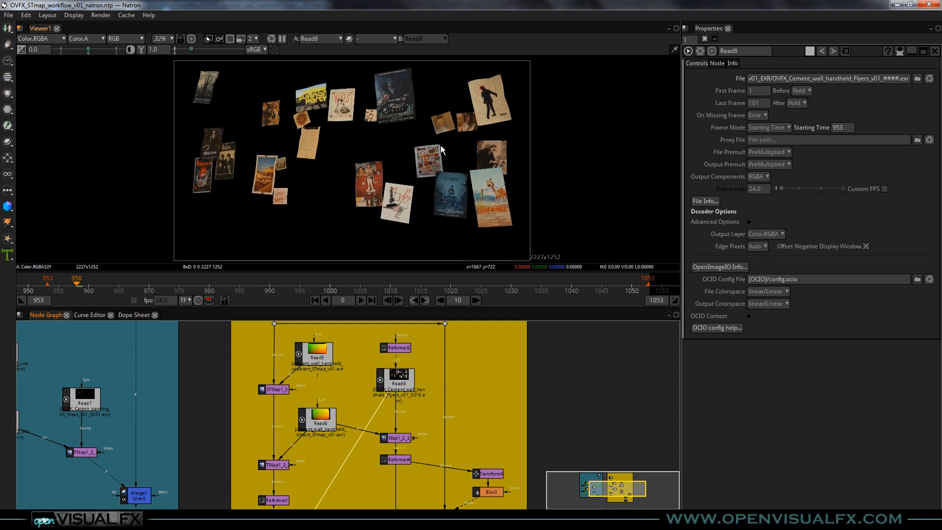
middle_click_drag(572, 255, 533, 255)
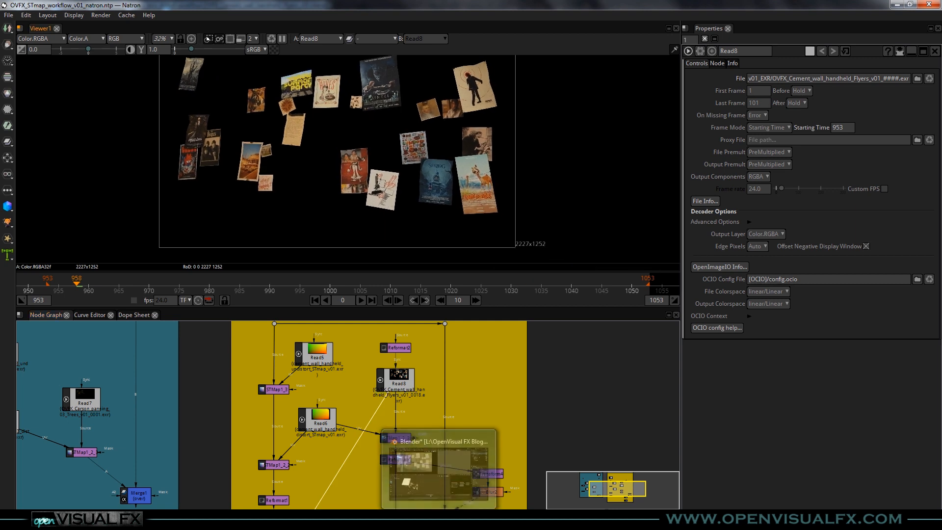
- Switch to Blender, show the output settings and turn off the Use Overscan option
left_click(438, 519)
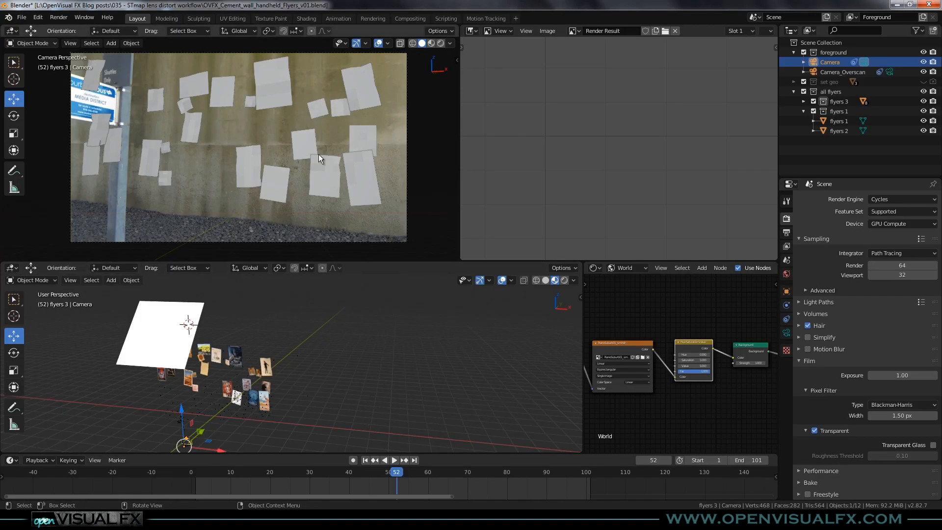
left_click(787, 232)
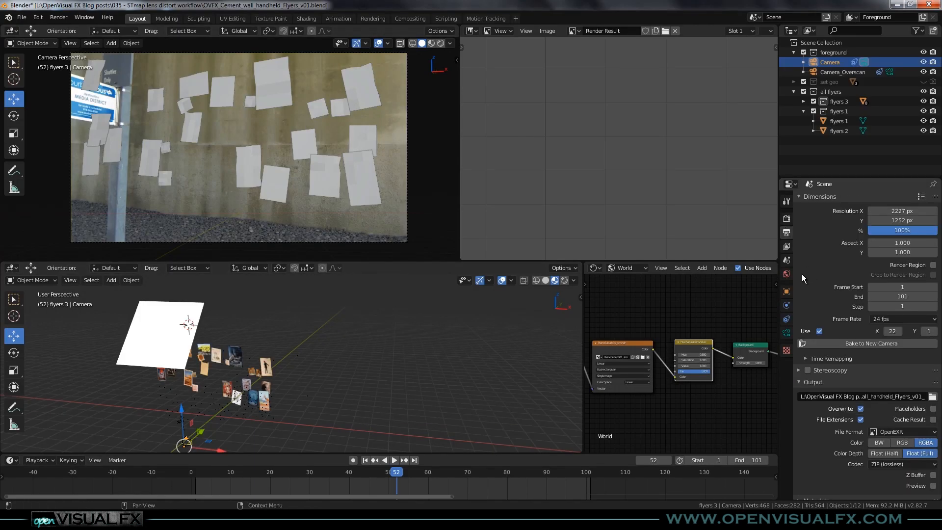
- Try a resolution scale of 116% on the 1920 x 1080 frame and set it back to 100%
left_click(902, 232)
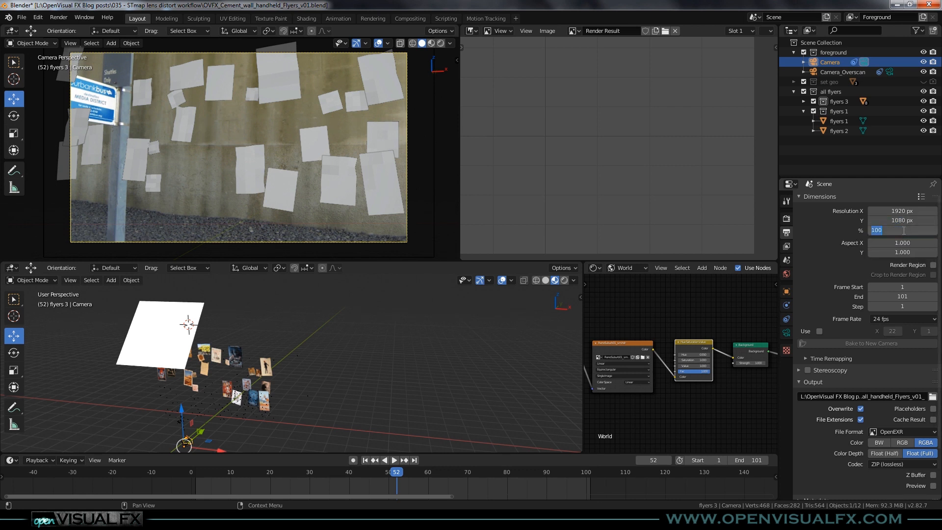
type("116")
key("Return")
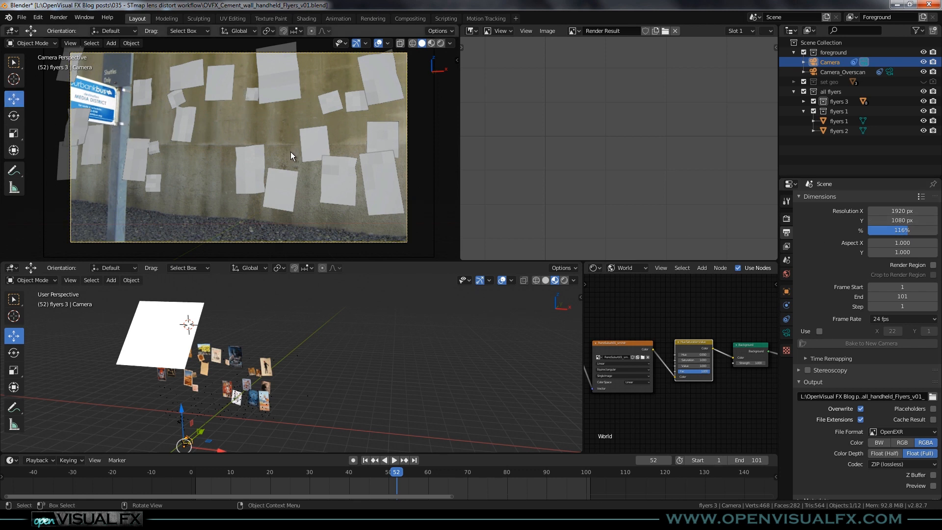
left_click(905, 230)
type("100")
key("Return")
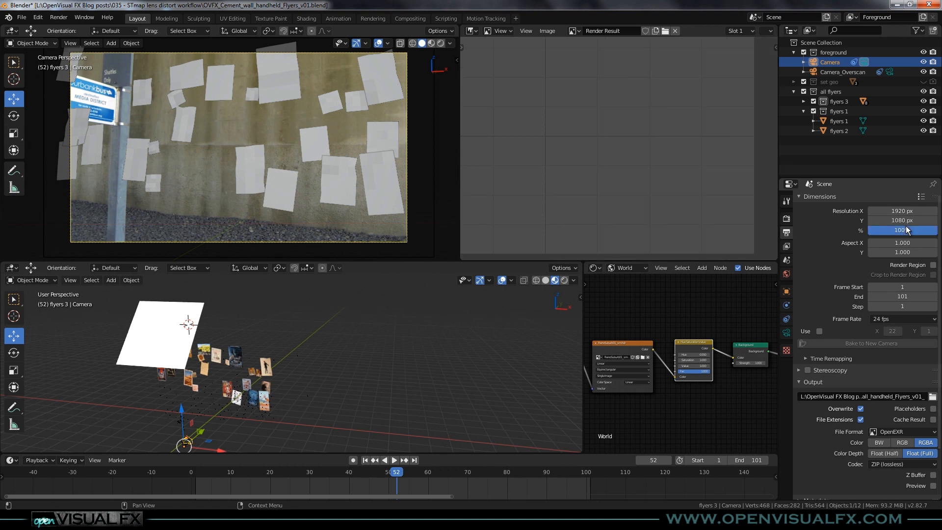
- Reframe the camera view so the whole frame and its surroundings fit, and widen the properties area
scroll(87, 102, "down", 2)
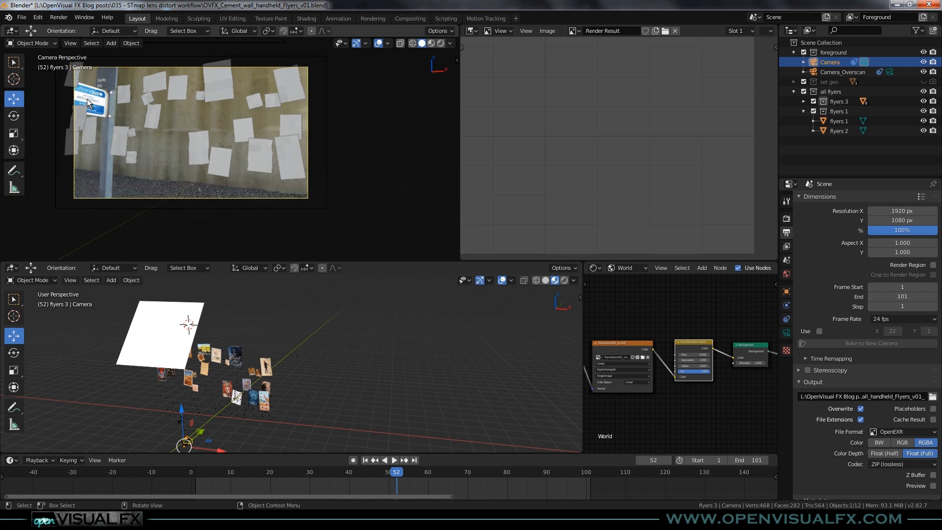
left_click_drag(83, 87, 107, 106, "shift")
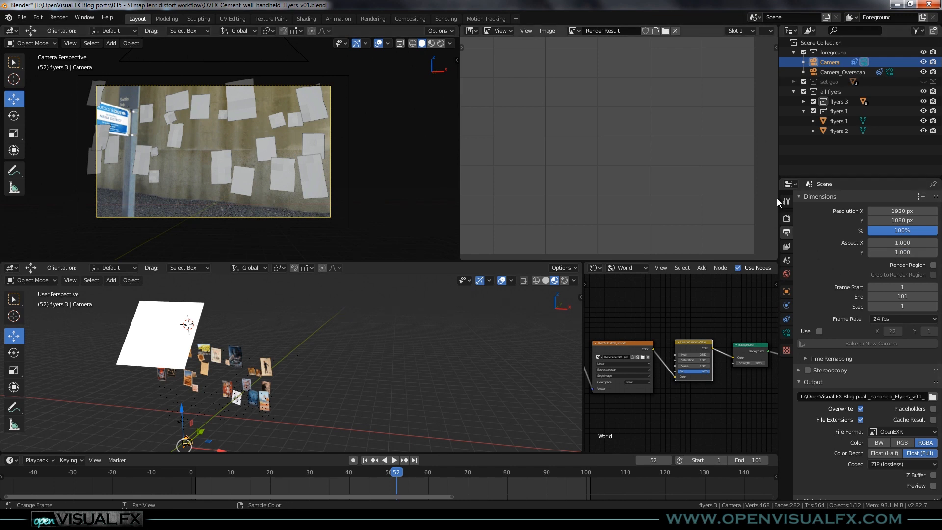
left_click_drag(776, 198, 725, 201)
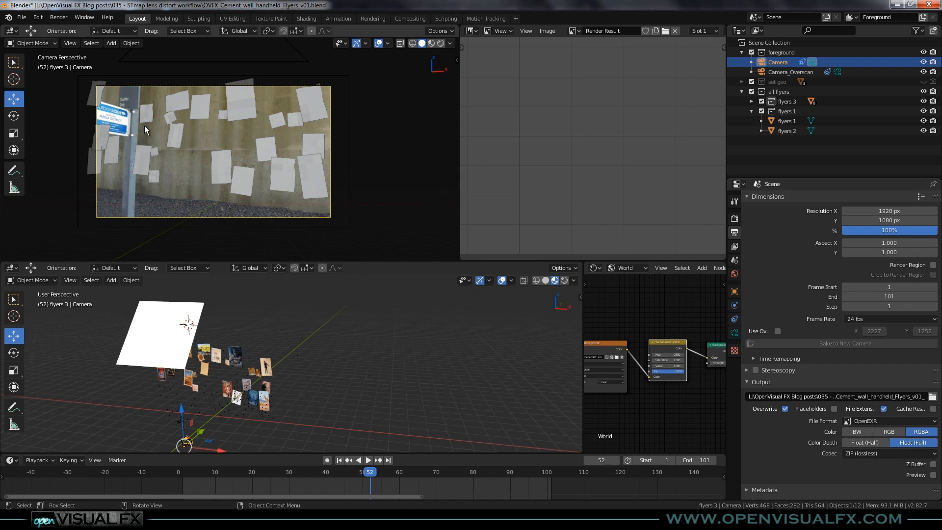
- Look up the Camera Overscan add-on in the preferences by searching for "over", close the preferences and enlarge the properties area's height
left_click(38, 17)
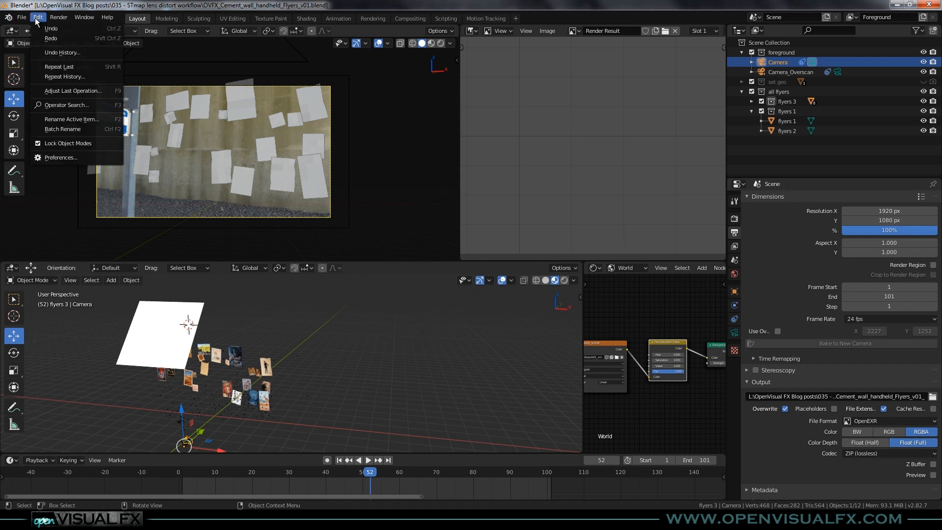
left_click(61, 158)
left_click(274, 61)
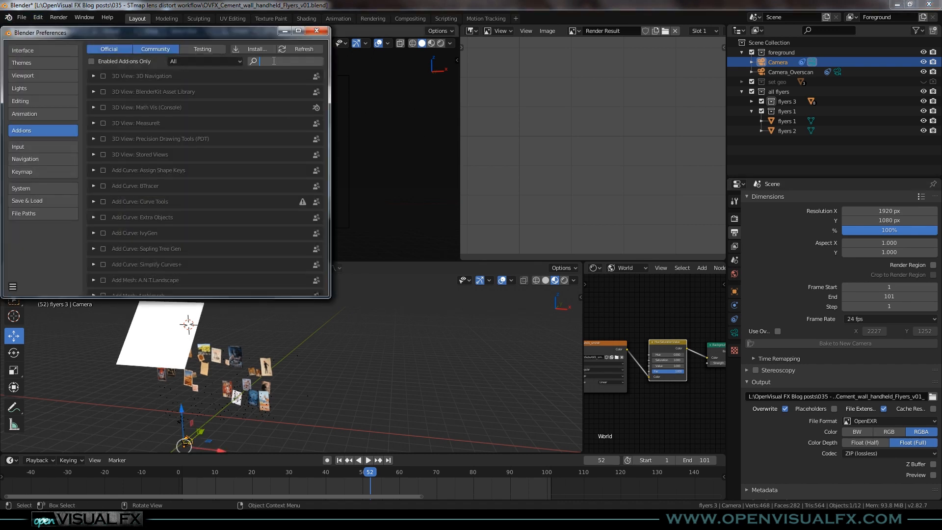
type("over")
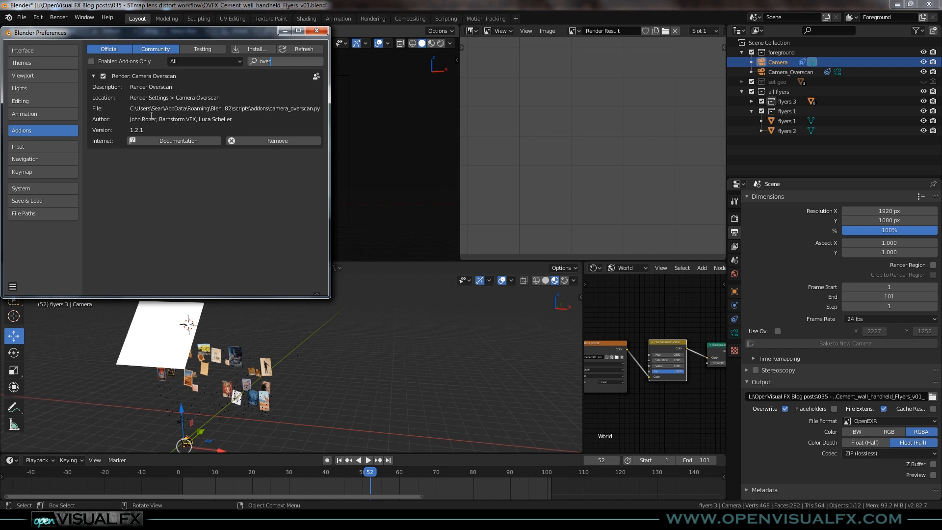
left_click(316, 30)
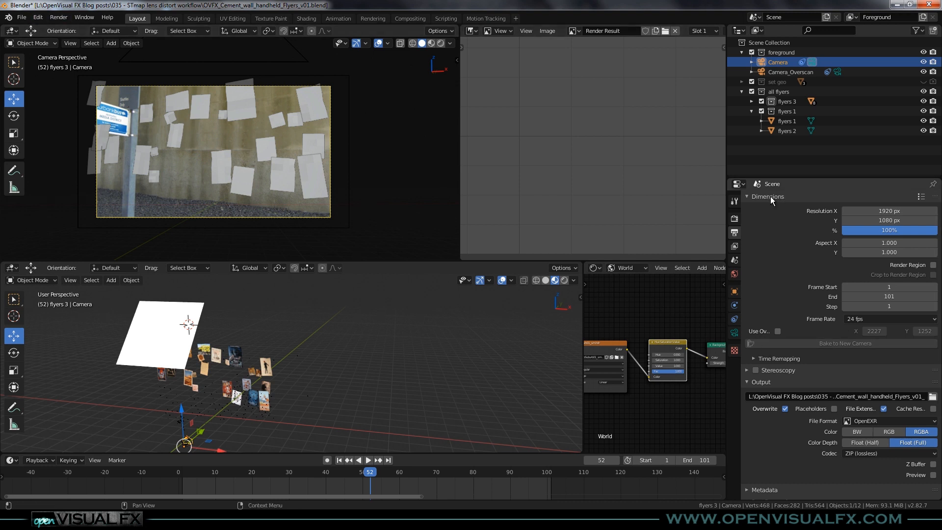
left_click_drag(785, 179, 783, 147)
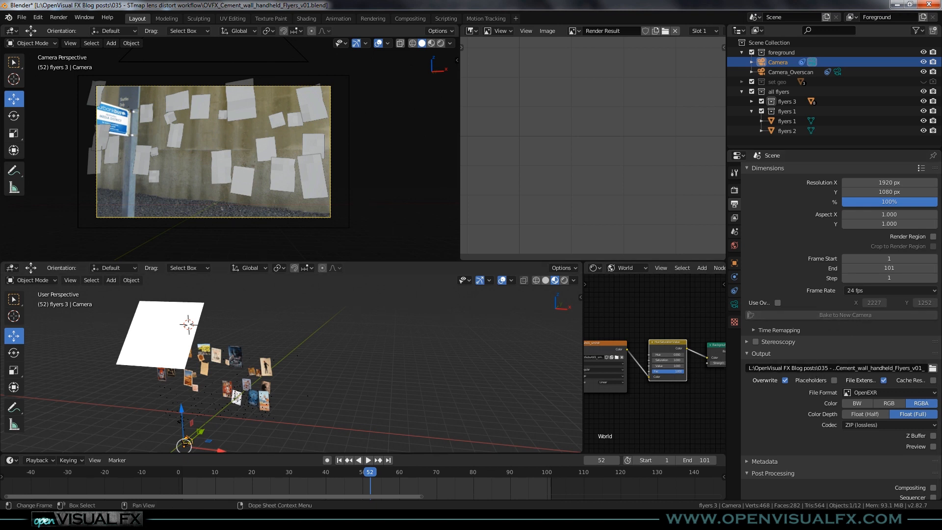
- Switch to the Natron project to check the frame size of the flyers render, and return to Blender
left_click(409, 519)
left_click(448, 474)
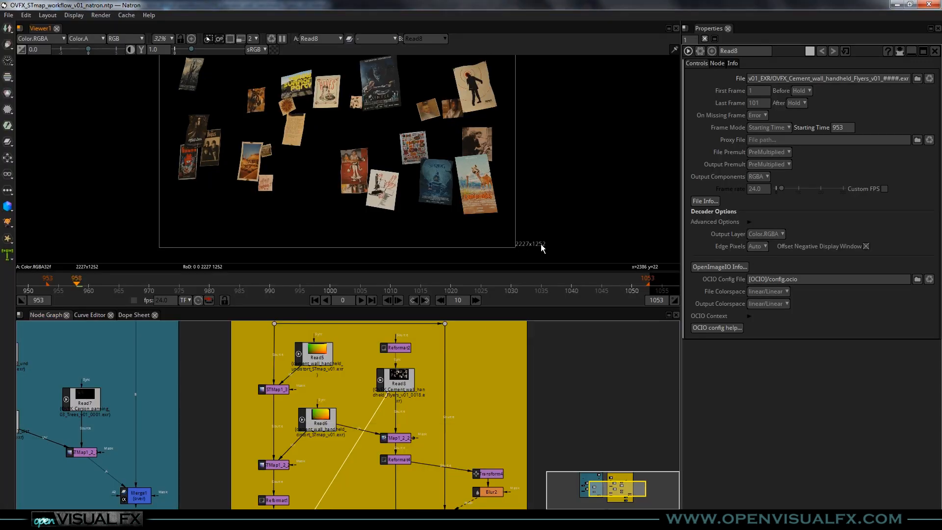
left_click(439, 519)
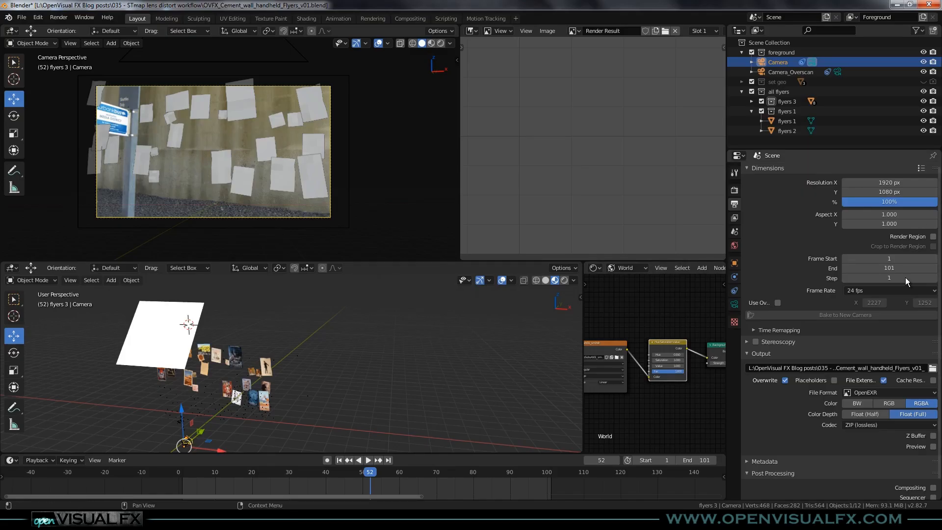
- Turn on Use Overscan at 2227 x 1252 and examine the widened frame in the camera view
left_click(777, 303)
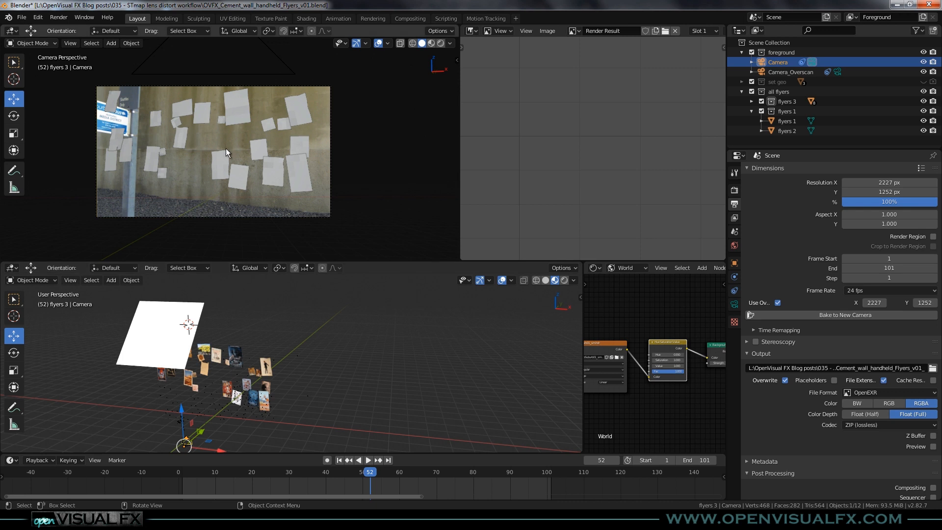
scroll(231, 151, "up", 4)
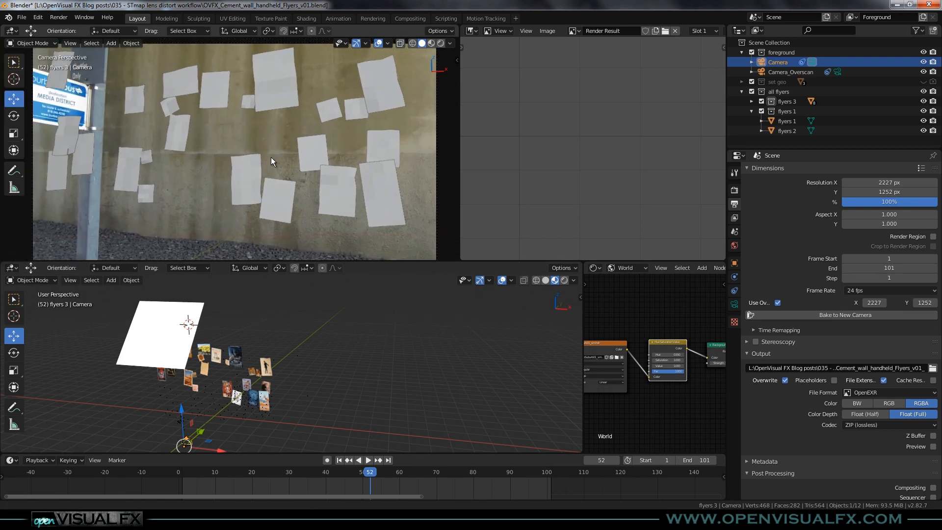
scroll(278, 130, "down", 2)
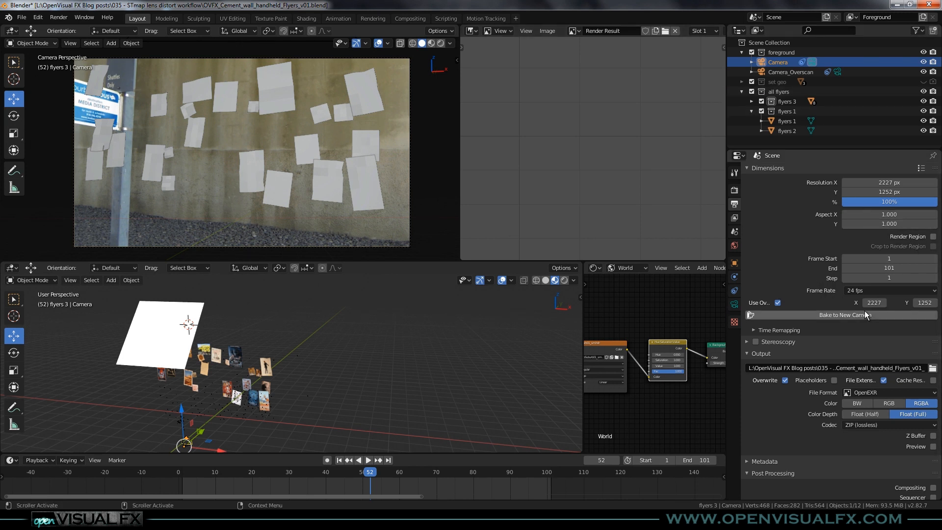
- Toggle Use Overscan off and on repeatedly to compare the framing in the camera view, leaving it on
left_click(778, 301)
left_click(778, 302)
left_click(778, 302)
left_click(778, 301)
left_click(778, 302)
left_click(779, 302)
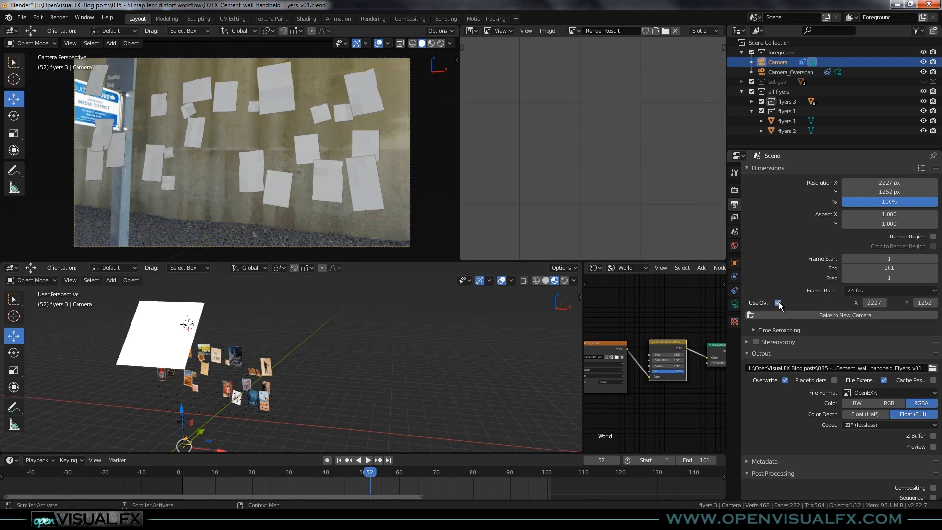
left_click(778, 302)
left_click(778, 301)
left_click(779, 302)
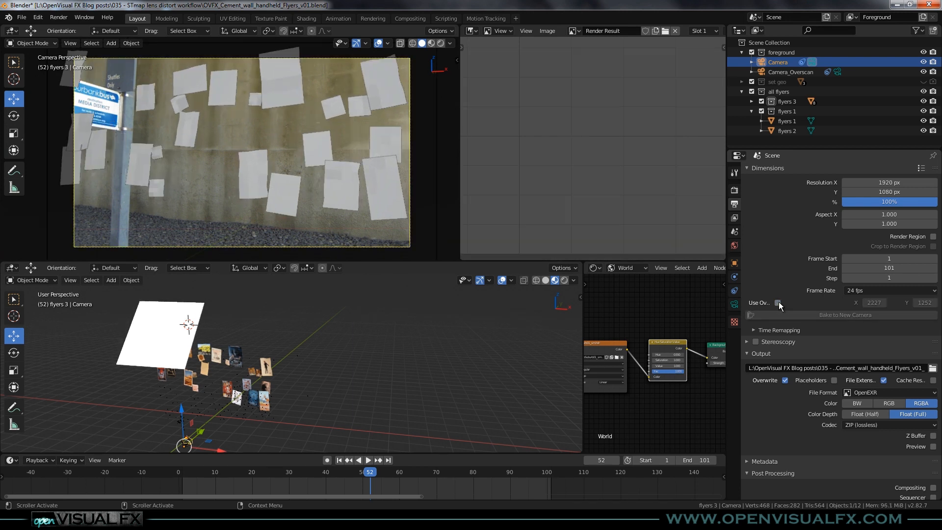
left_click(779, 302)
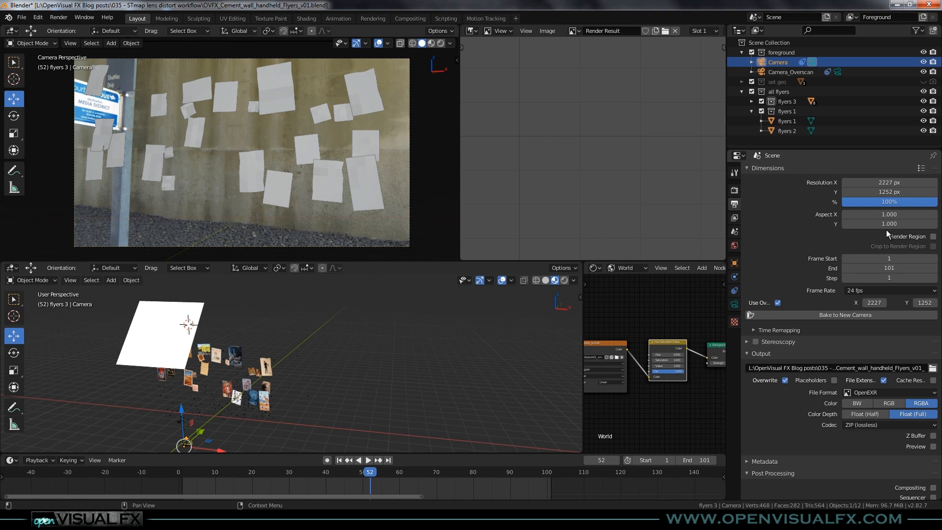
left_click(778, 302)
left_click(778, 302)
left_click(778, 302)
left_click(778, 302)
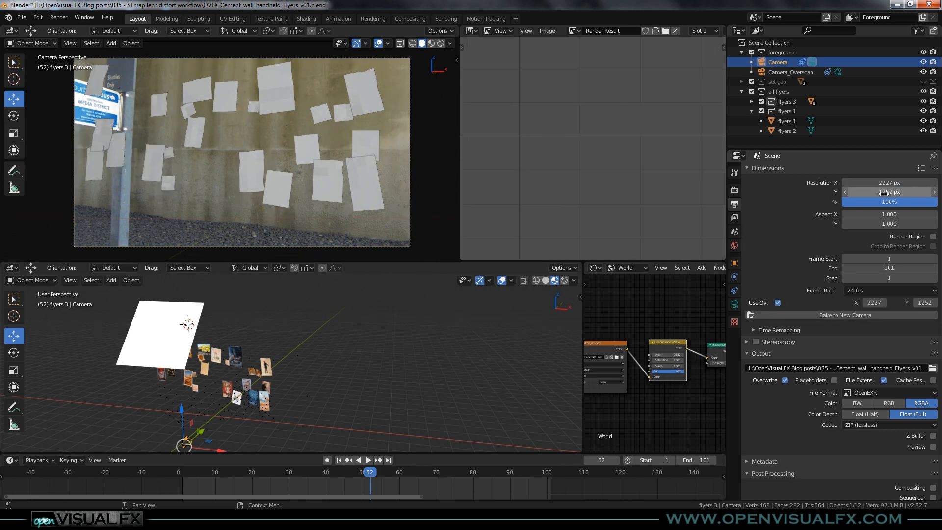
left_click(778, 302)
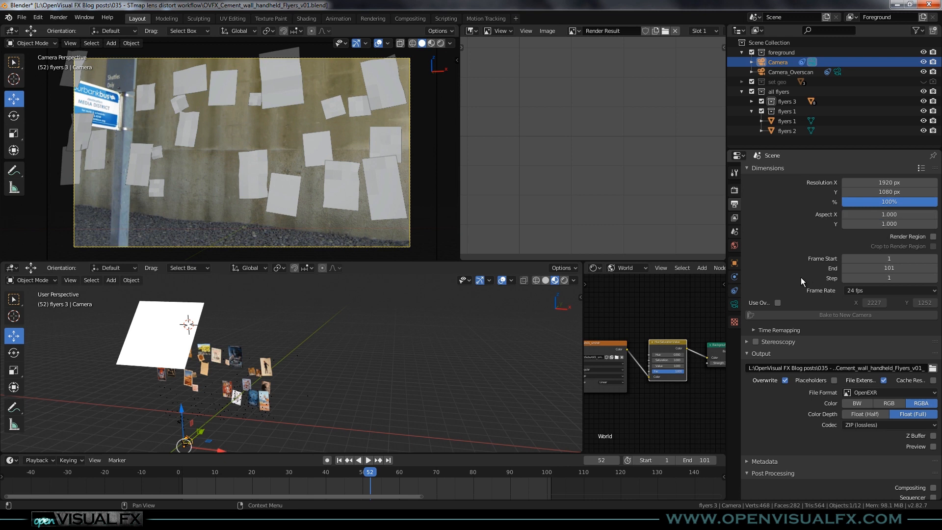
left_click(778, 302)
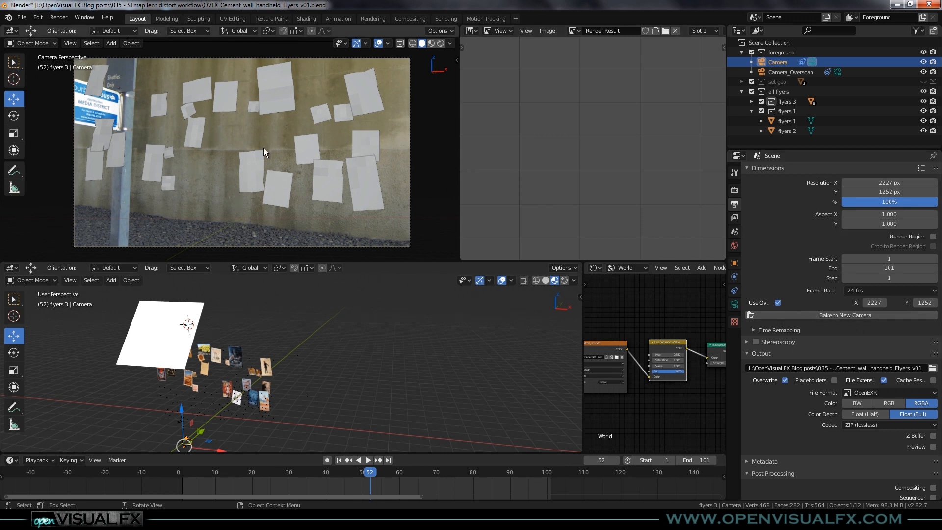
- Switch to Natron, frame the Read8 flyers render in the viewer and select the Read5 undistort STmap node
left_click(409, 519)
left_click(451, 467)
left_click(399, 375)
scroll(378, 84, "down", 2)
middle_click_drag(387, 93, 387, 111)
scroll(368, 100, "up", 2)
scroll(308, 383, "up", 3)
middle_click_drag(314, 367, 325, 442)
left_click(253, 343)
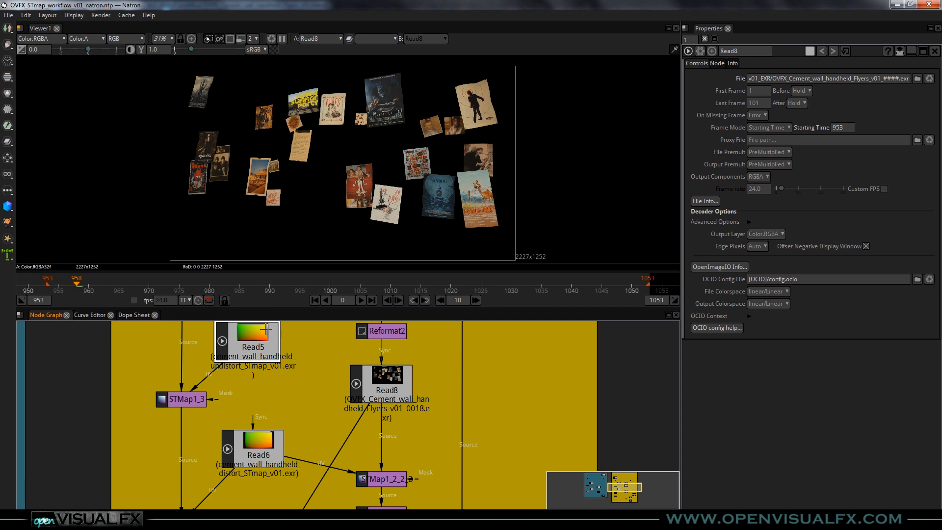
- Show the STMap1_2_2_2 output in the viewer and open that node's properties
middle_click_drag(345, 425, 317, 358)
left_click(366, 411)
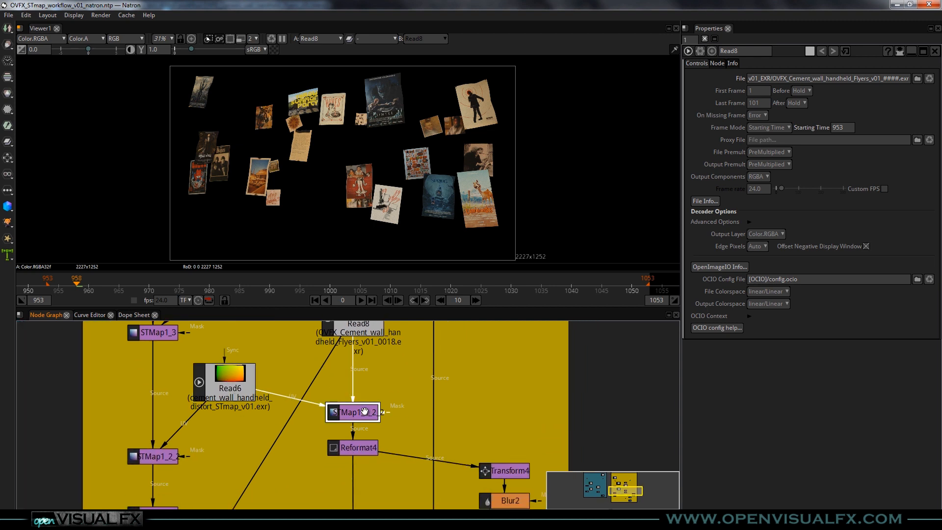
key("1")
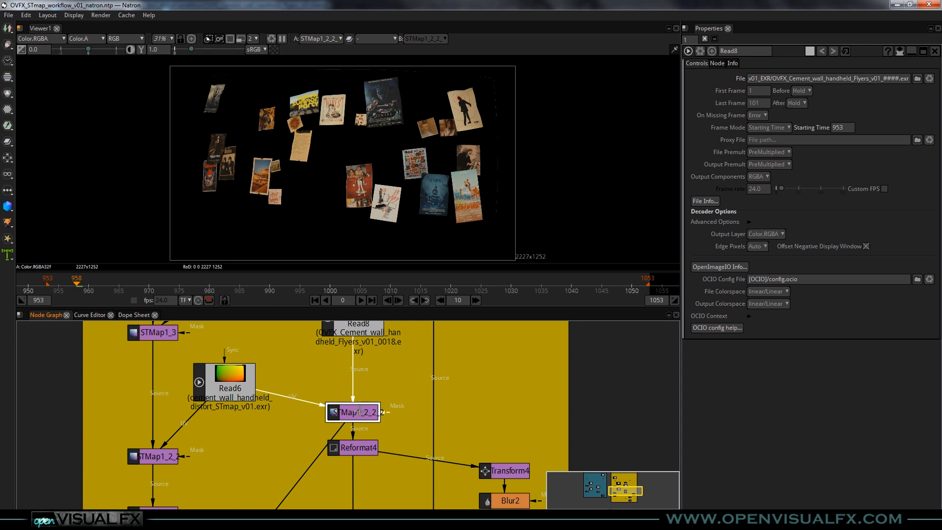
left_click(358, 331)
left_click(364, 412)
- Compare the flyers without and with distortion by switching the STMap1_2_2_2 Mix between 0 and 1, ending at 1
left_click(742, 199)
type("0")
key("Return")
type("1")
key("Return")
type("0")
key("Return")
type("1")
key("Return")
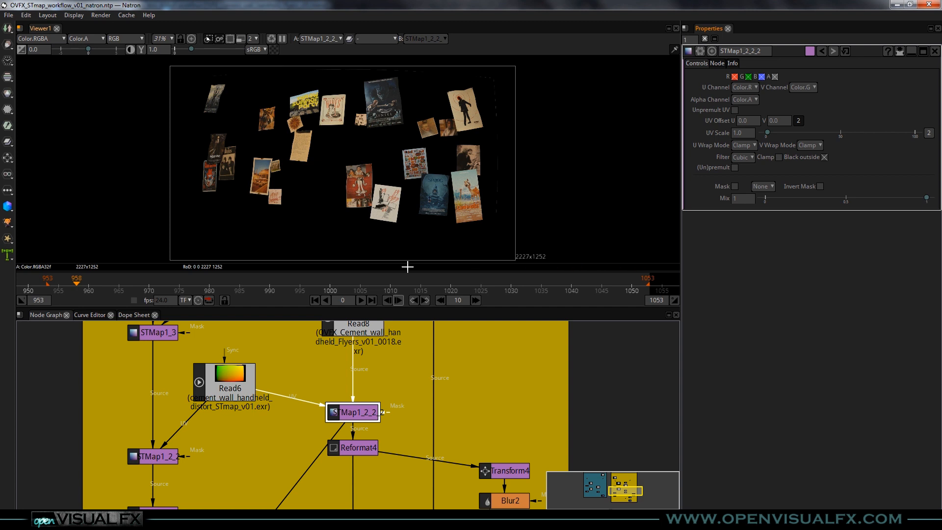
- Show the Reformat4 output in the viewer to examine the flyers in the HD frame
middle_click_drag(395, 439, 389, 391)
left_click(359, 402)
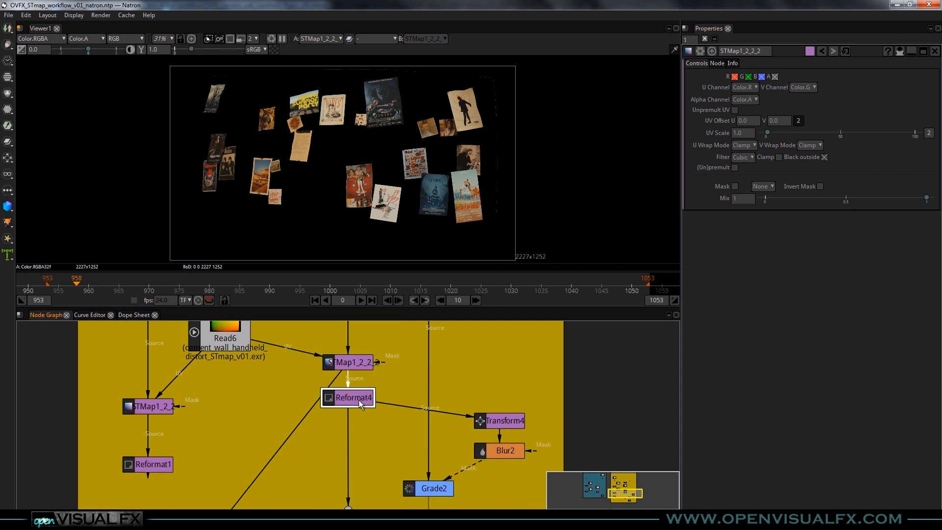
key("1")
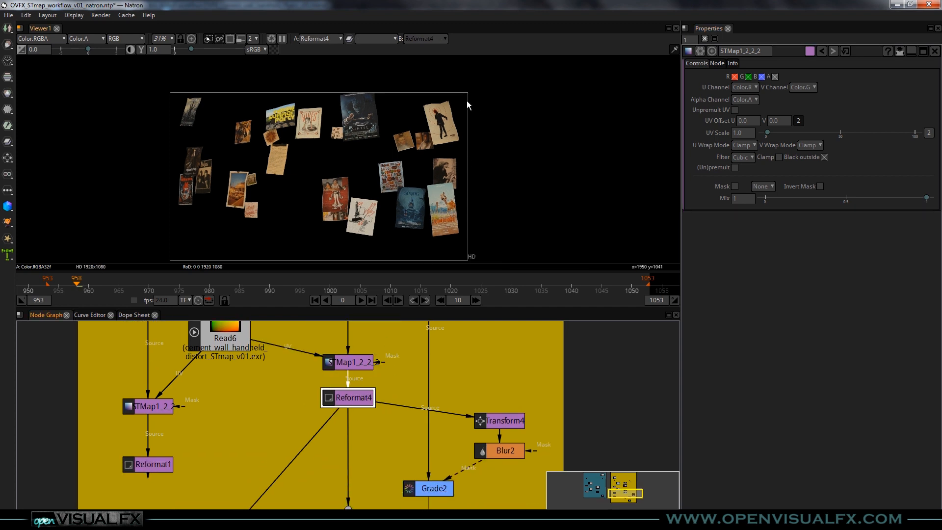
scroll(419, 146, "up", 3)
left_click(371, 379)
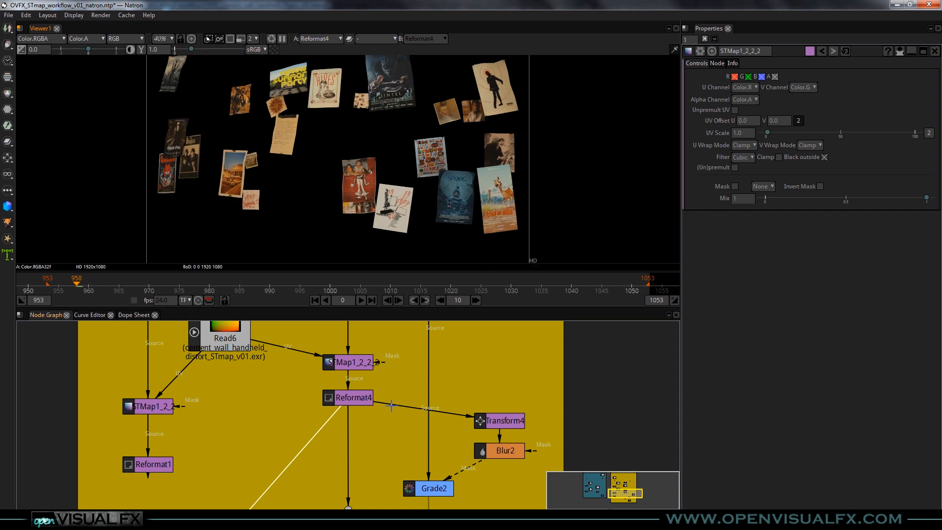
- Show the Merge2 composite of the flyers over the cement wall and select the STMap1_2_2_2 node above Reformat4
scroll(364, 455, "down", 2)
middle_click_drag(365, 454, 370, 388)
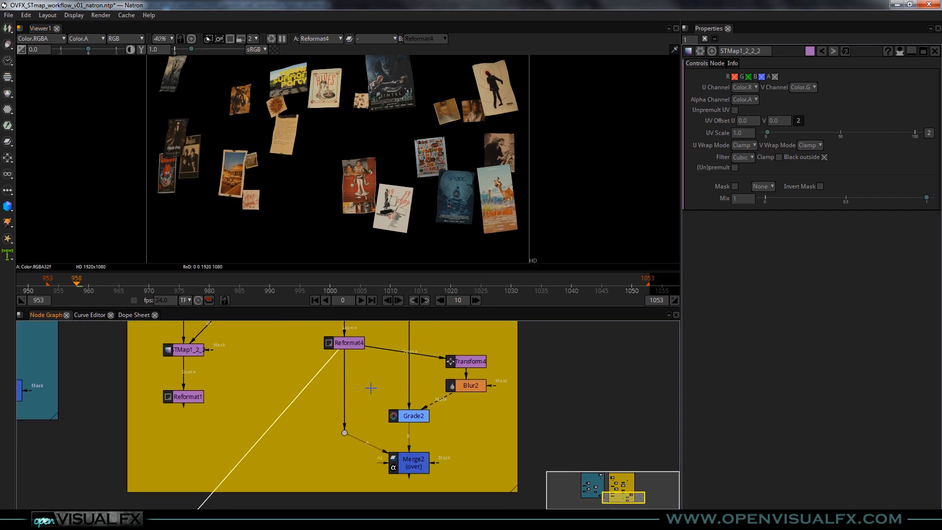
left_click(416, 463)
key("1")
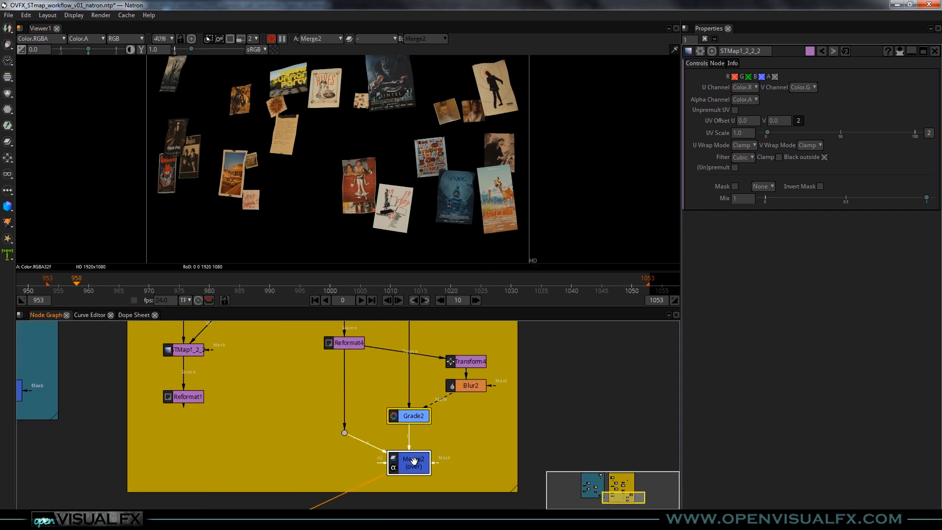
scroll(329, 202, "down", 1)
middle_click_drag(360, 372, 360, 434)
left_click(349, 377)
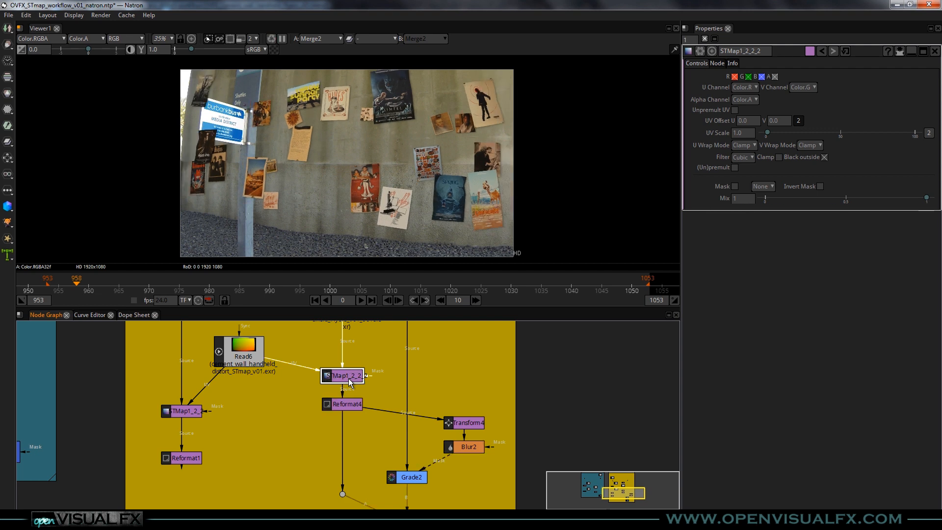
scroll(398, 457, "up", 4)
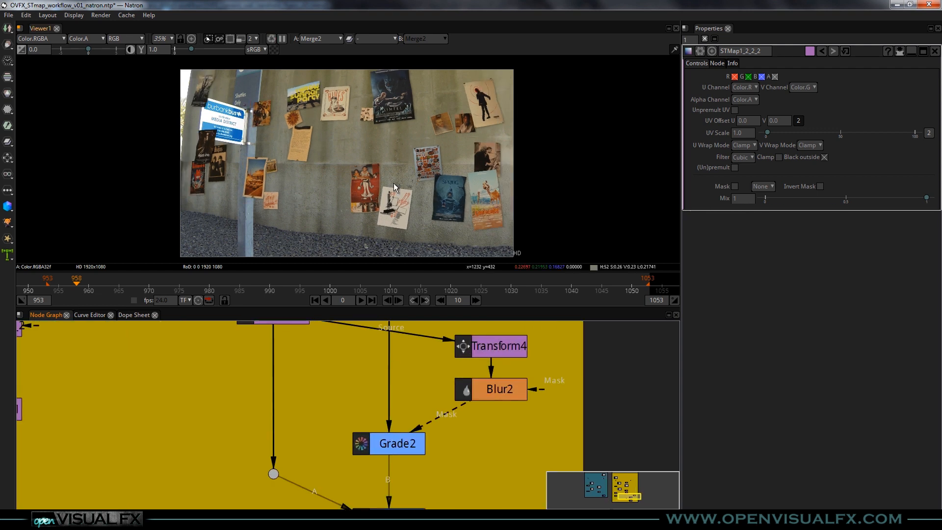
- Examine the composited flyers up close on the cement wall and open the Grade2 node's properties
scroll(434, 150, "up", 5)
middle_click_drag(399, 97, 390, 133)
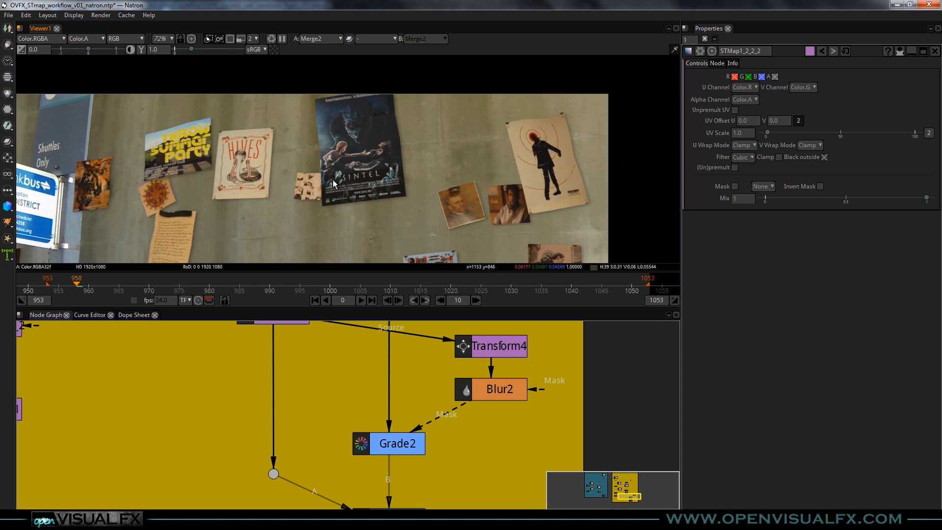
scroll(296, 192, "down", 5)
middle_click_drag(287, 231, 335, 154)
left_click(403, 444)
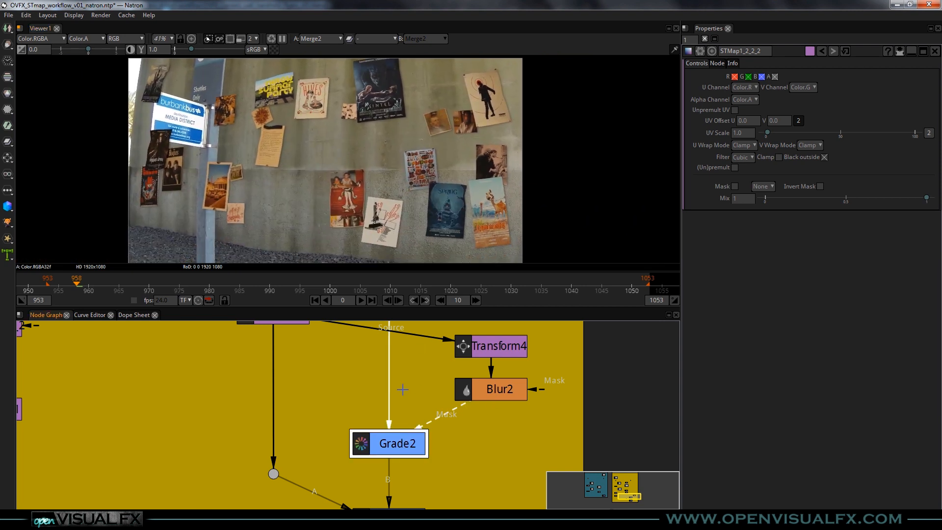
middle_click_drag(287, 331, 266, 367)
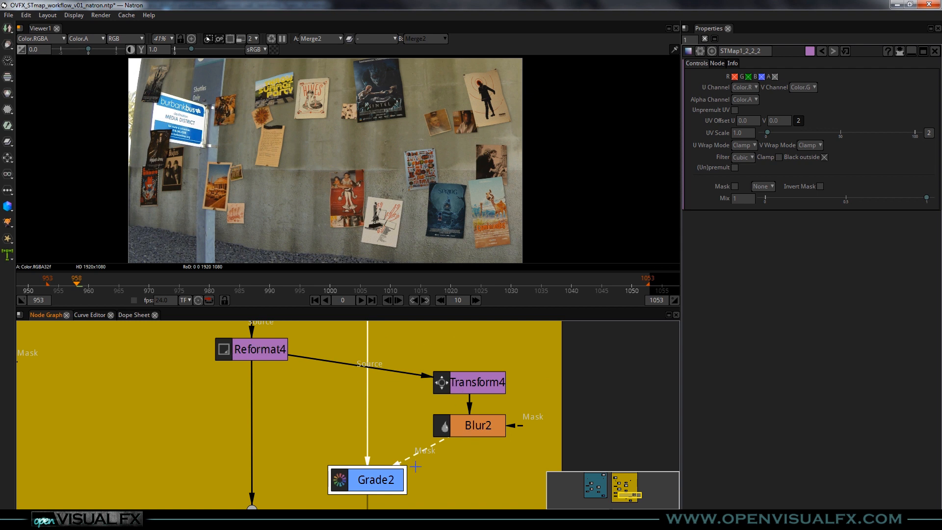
middle_click_drag(415, 466, 431, 390)
double_click(380, 416)
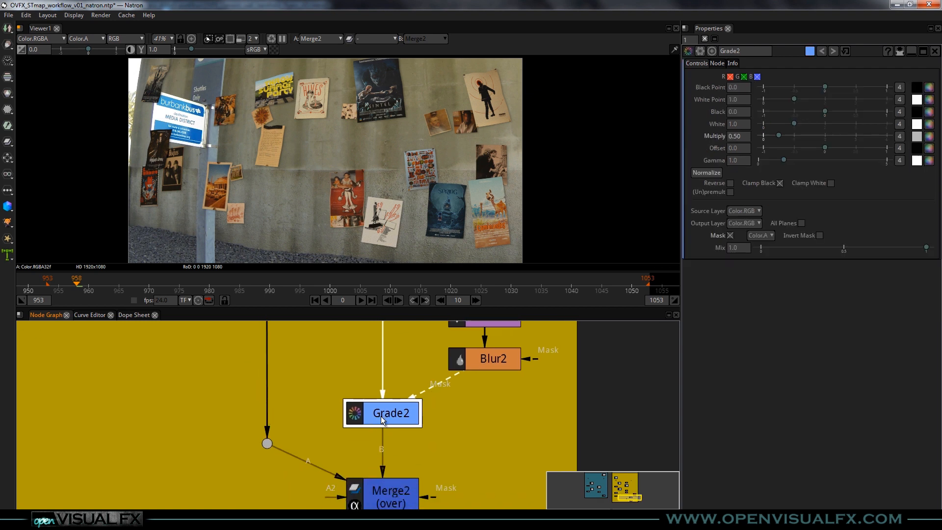
- Select the Merge2 node and check the flyers composite at frames 1010 and 1023
middle_click_drag(391, 485, 383, 410)
left_click(383, 413)
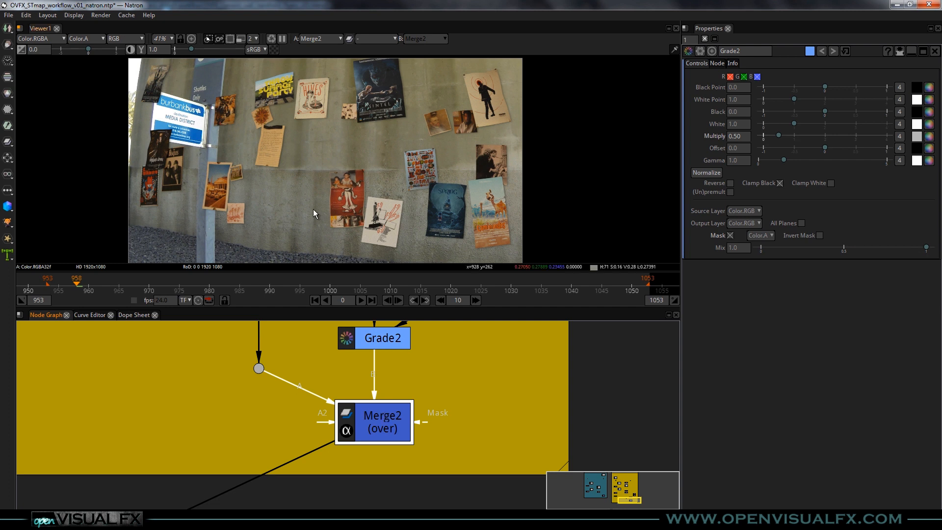
scroll(284, 113, "down", 1)
middle_click_drag(294, 126, 315, 128)
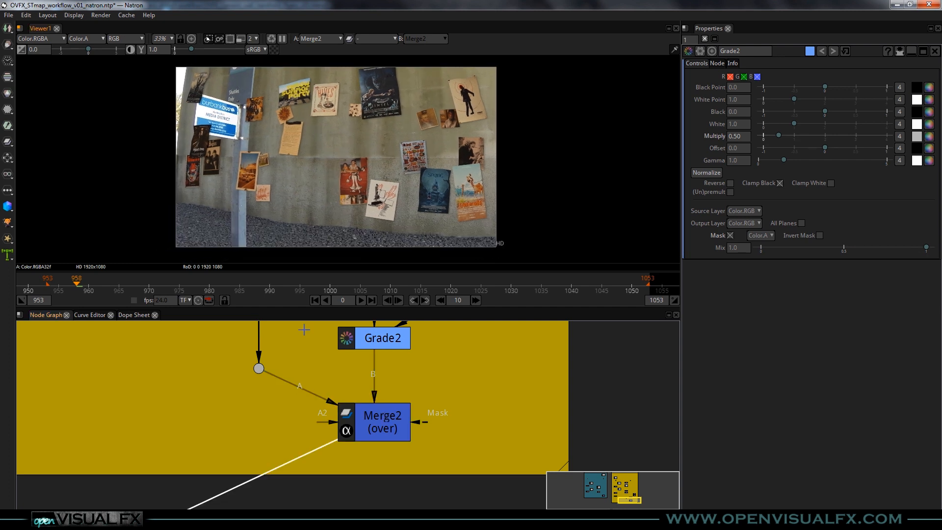
left_click_drag(57, 286, 390, 284)
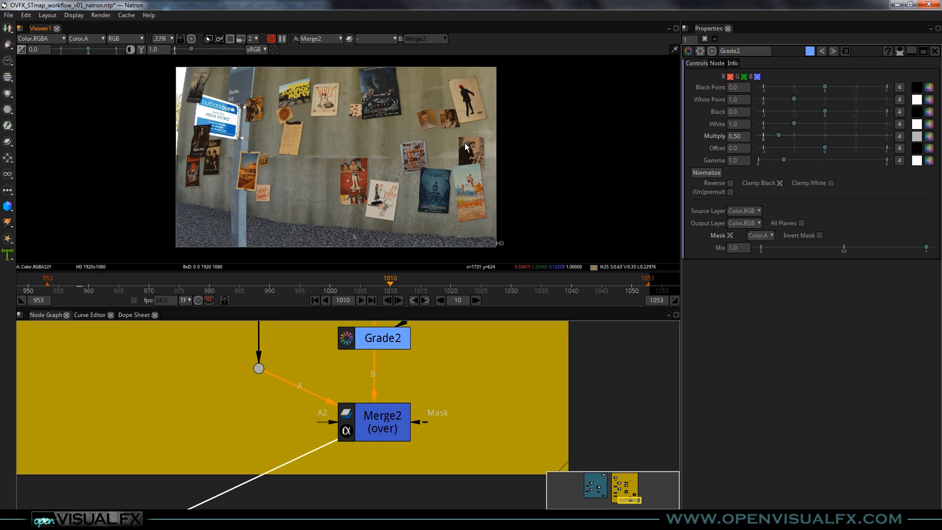
left_click(472, 284)
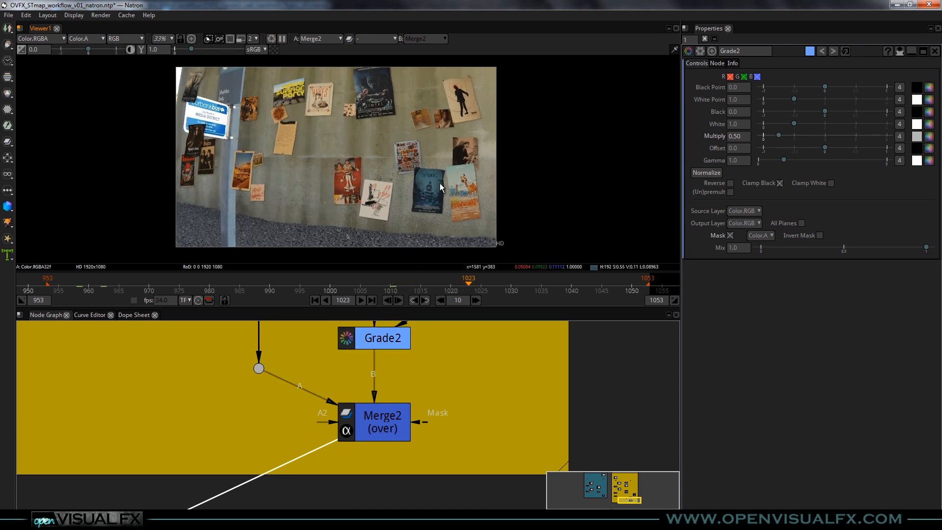
scroll(303, 405, "down", 5)
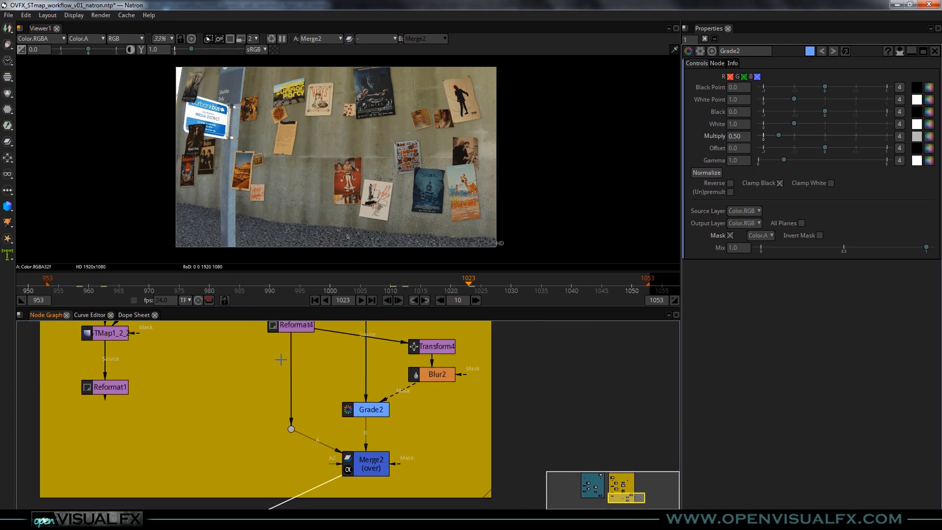
middle_click_drag(312, 377, 316, 464)
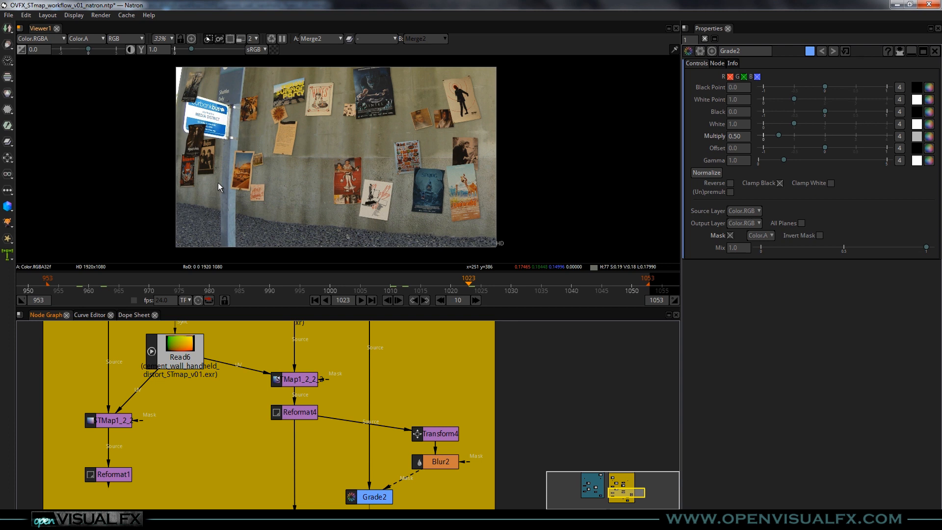
scroll(373, 401, "down", 2)
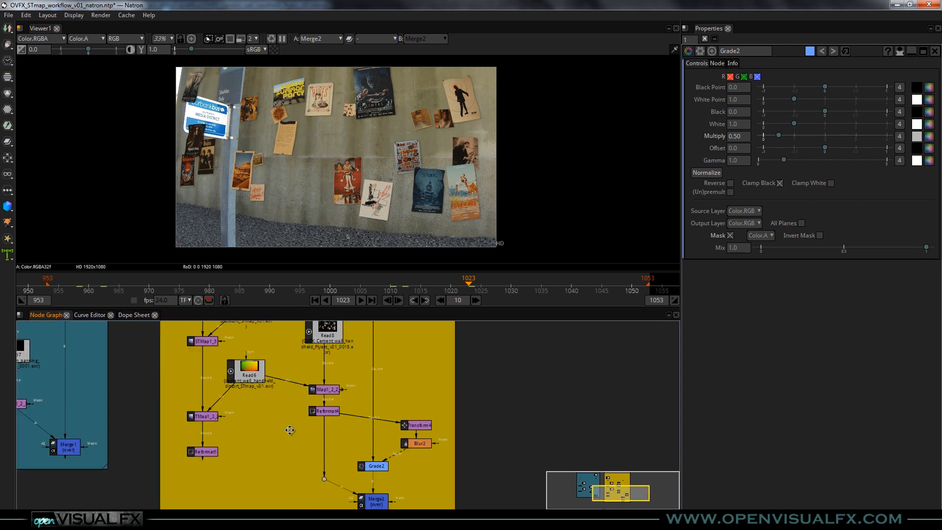
middle_click_drag(276, 420, 333, 448)
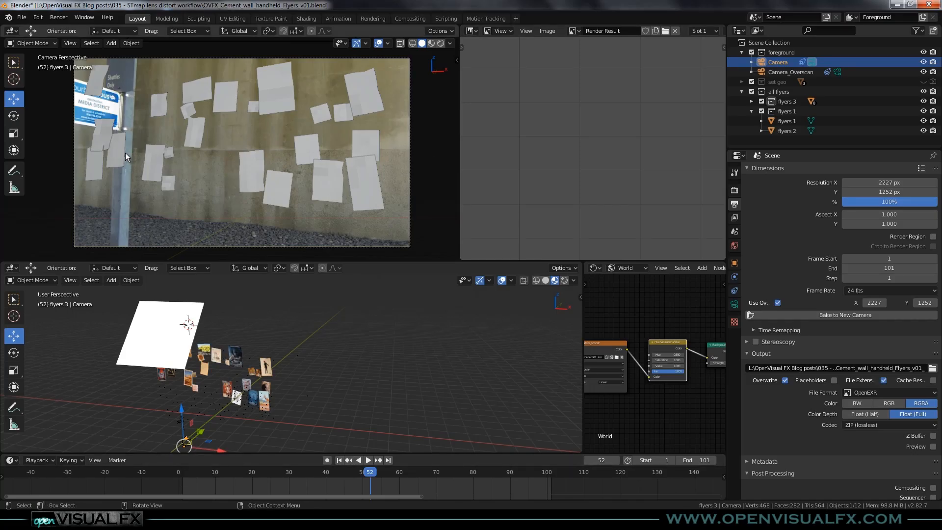
- Switch to Blender and open the recent file OVFX_Carson_panning_03_solved_v01.blend without saving the flyers scene
left_click(22, 18)
mouse_move(48, 48)
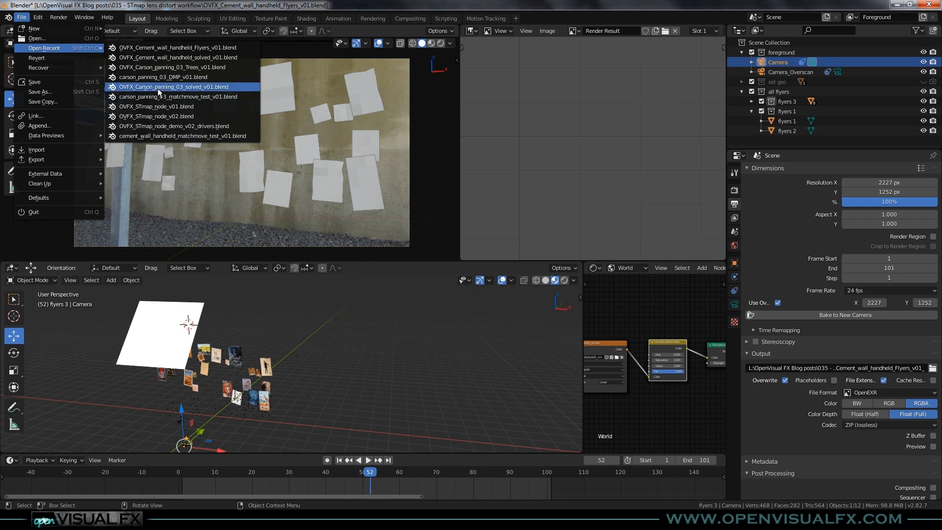
left_click(138, 87)
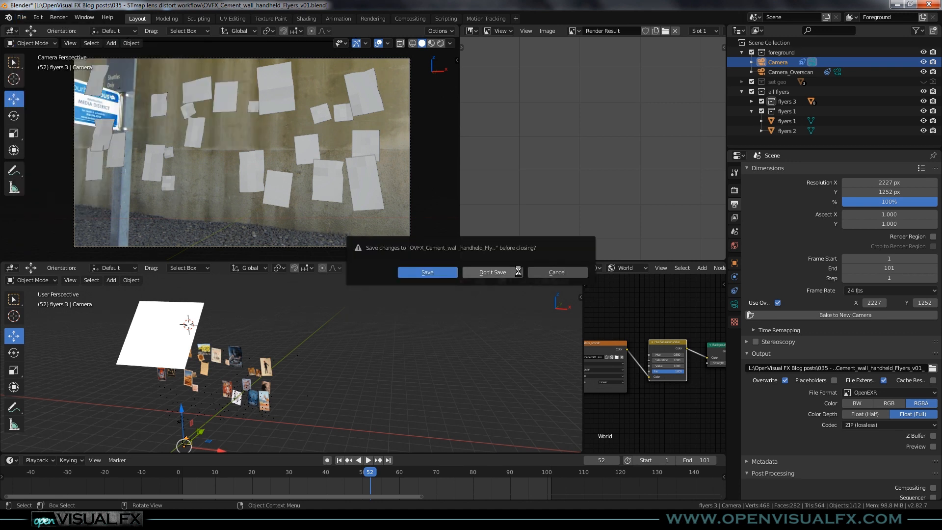
left_click(511, 272)
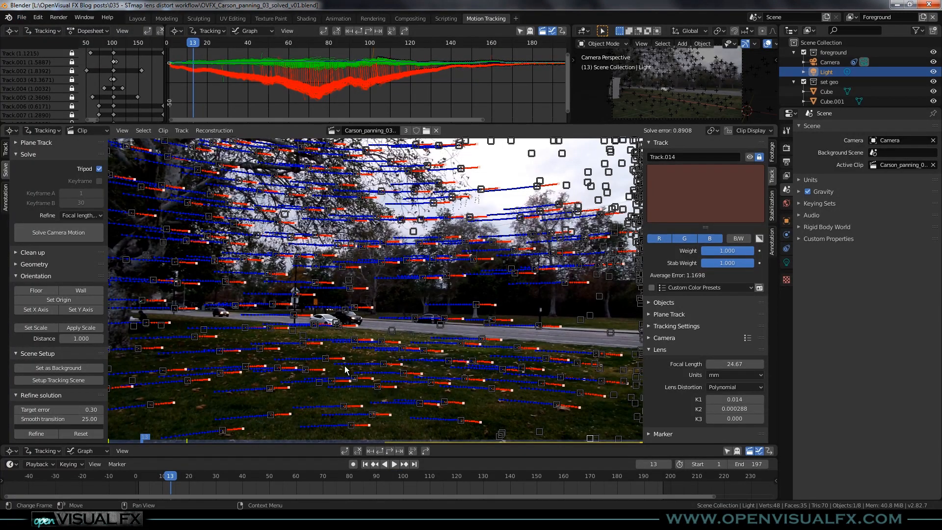
- Prefetch the Carson_panning_03 clip and scrub back and forth through the tracked footage, ending at frame 129
left_click(5, 149)
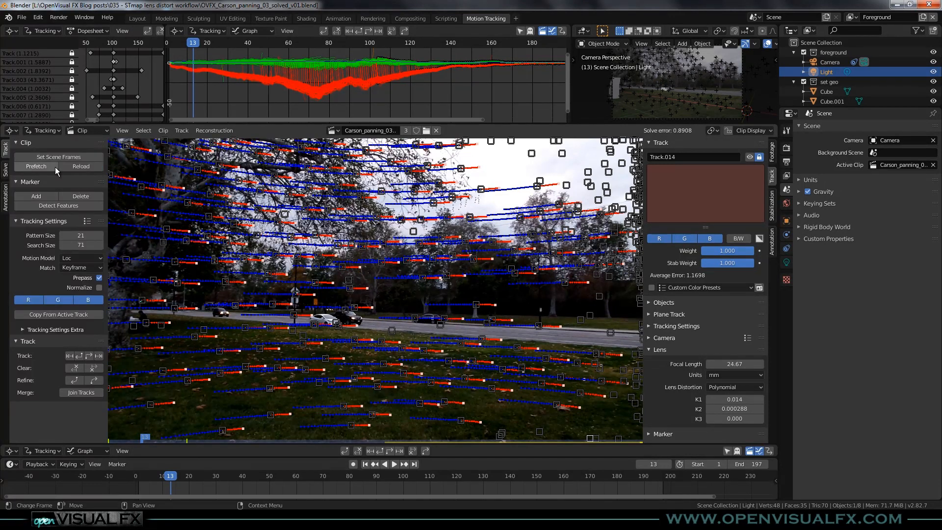
left_click(43, 166)
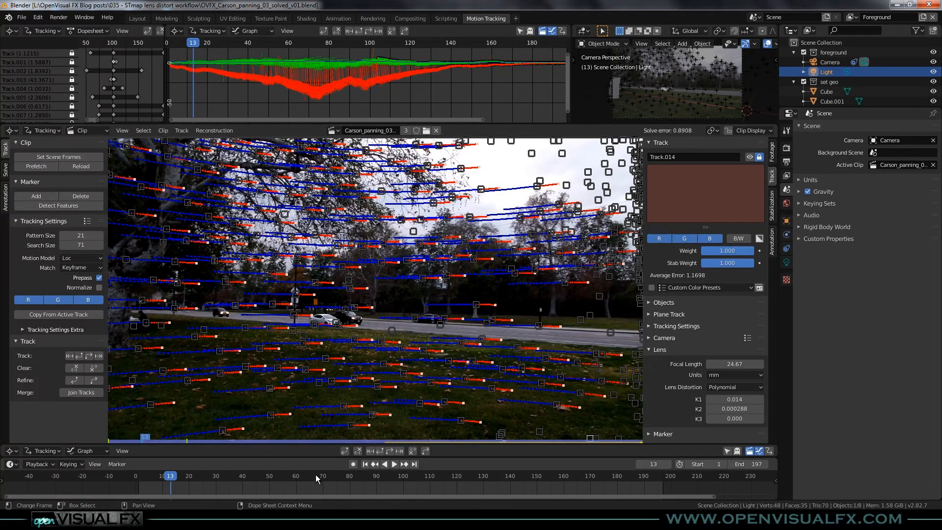
left_click_drag(269, 475, 448, 299)
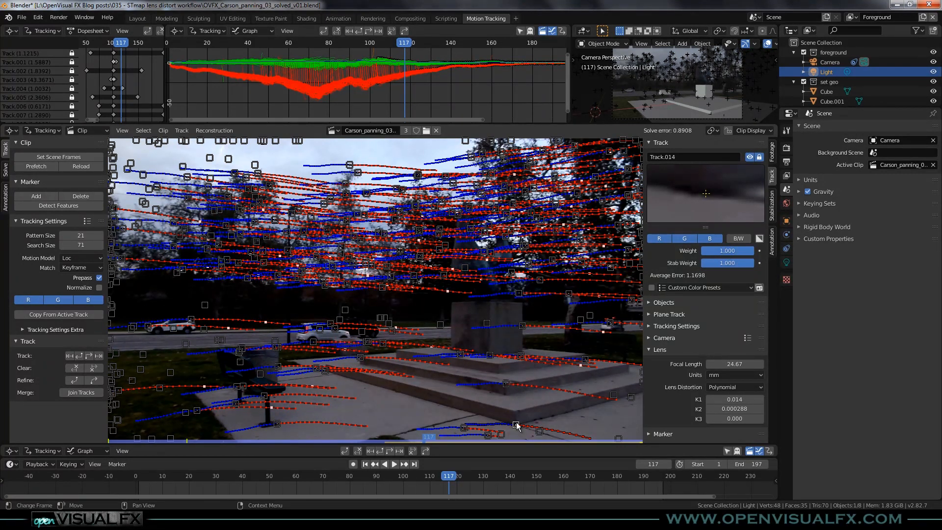
left_click_drag(431, 481, 191, 496)
key("space")
key("Escape")
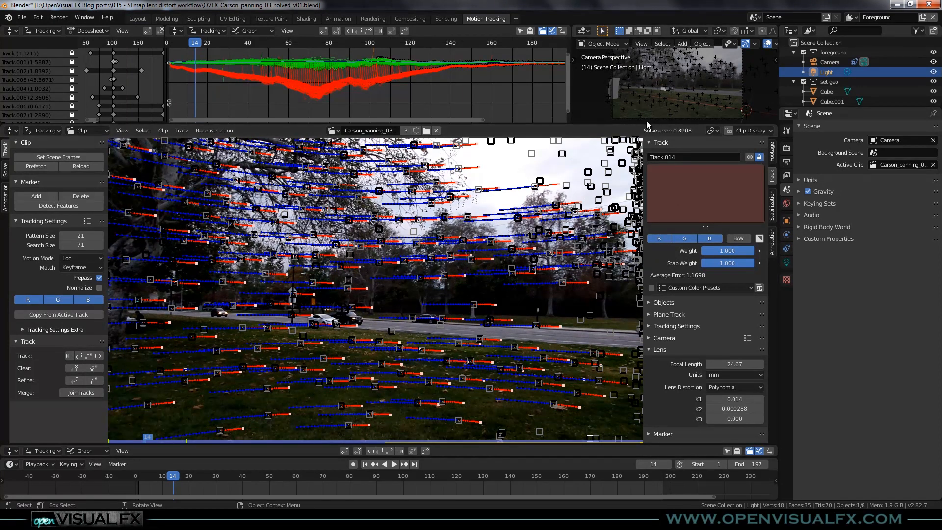
left_click_drag(184, 479, 306, 473)
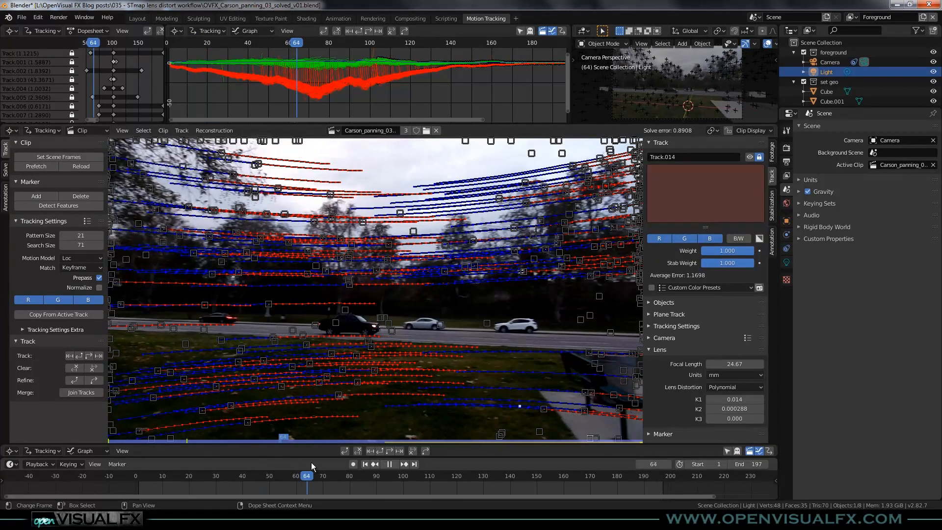
left_click_drag(346, 480, 480, 473)
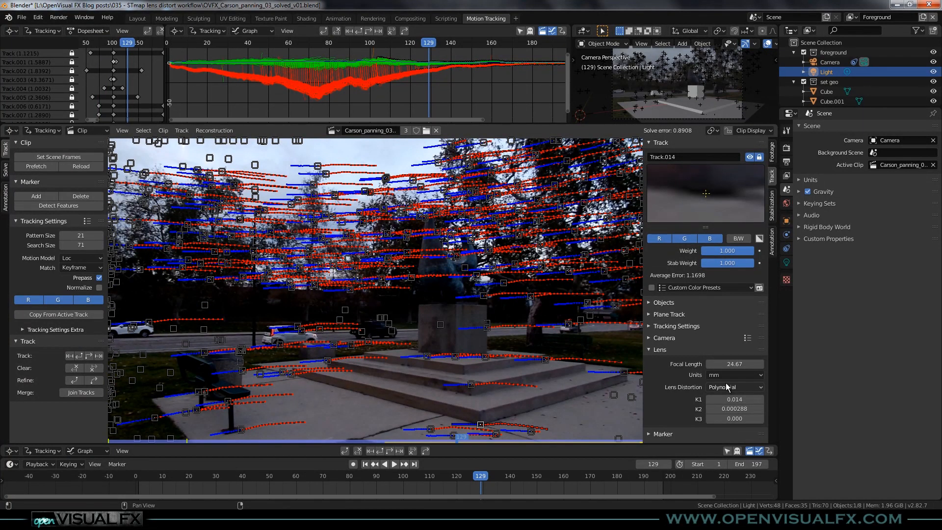
- Go to the Compositing workspace and display the Movie Clip node's footage in the viewer
left_click(408, 19)
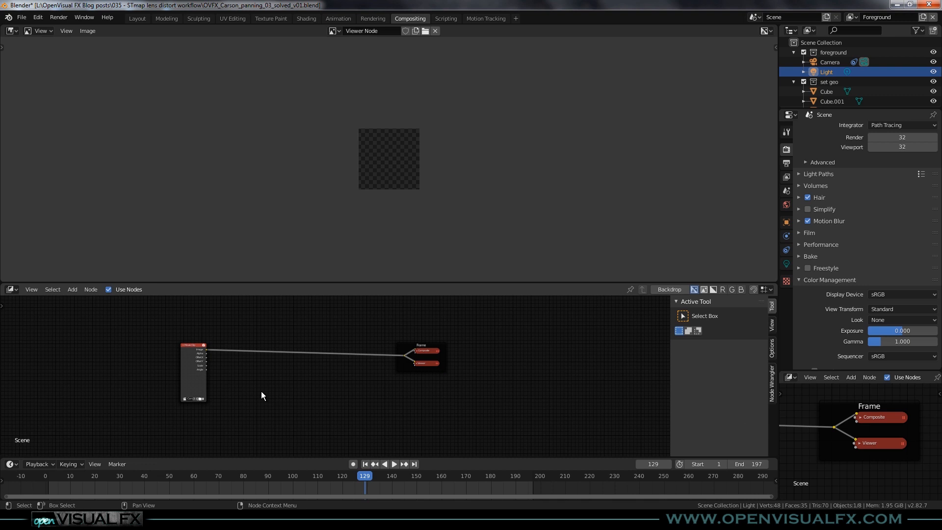
scroll(260, 387, "up", 2)
scroll(243, 402, "up", 1)
left_click(475, 361)
mouse_move(378, 138)
middle_mouse_down("shift")
mouse_move(383, 133)
mouse_move(386, 156)
mouse_move(375, 142)
mouse_move(378, 152)
middle_mouse_up("shift")
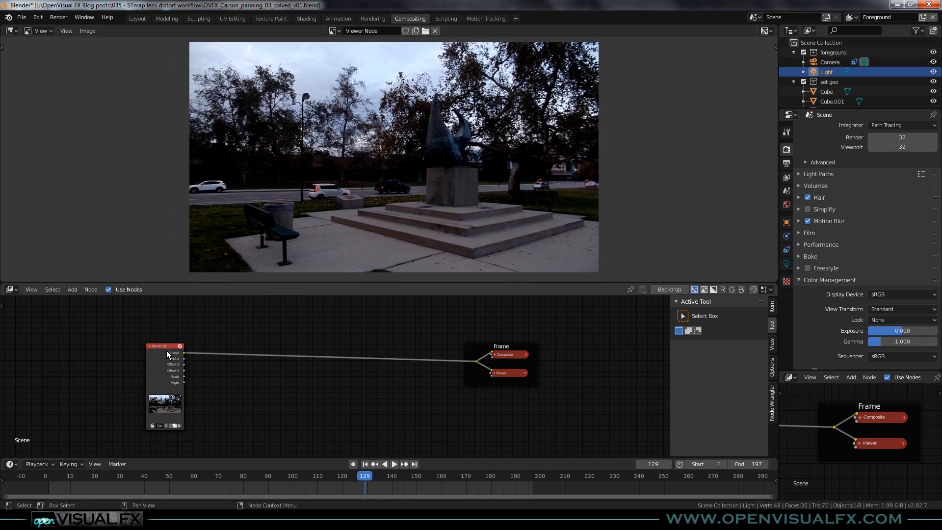
left_click_drag(166, 350, 164, 351)
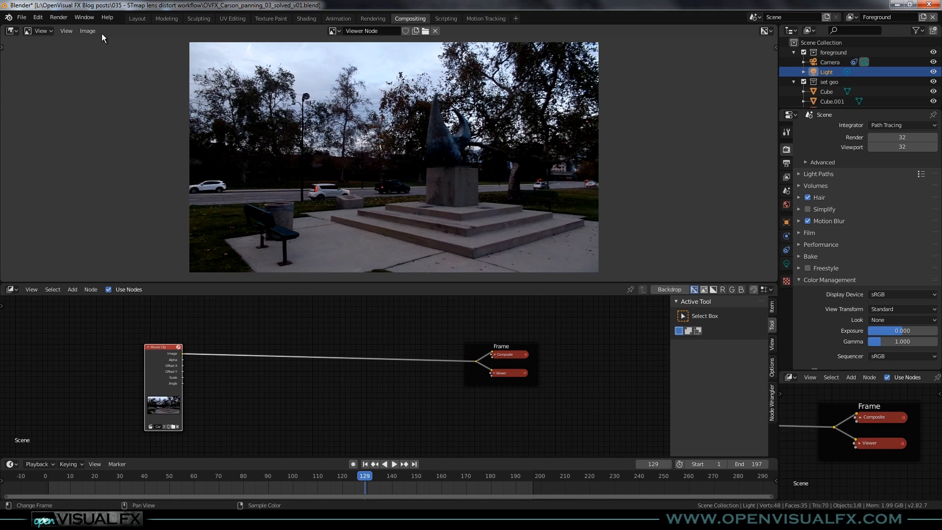
- Append the STmap Export v2 node group from OVFX_STmap_node_v02.blend
key("shift+a")
mouse_move(318, 403)
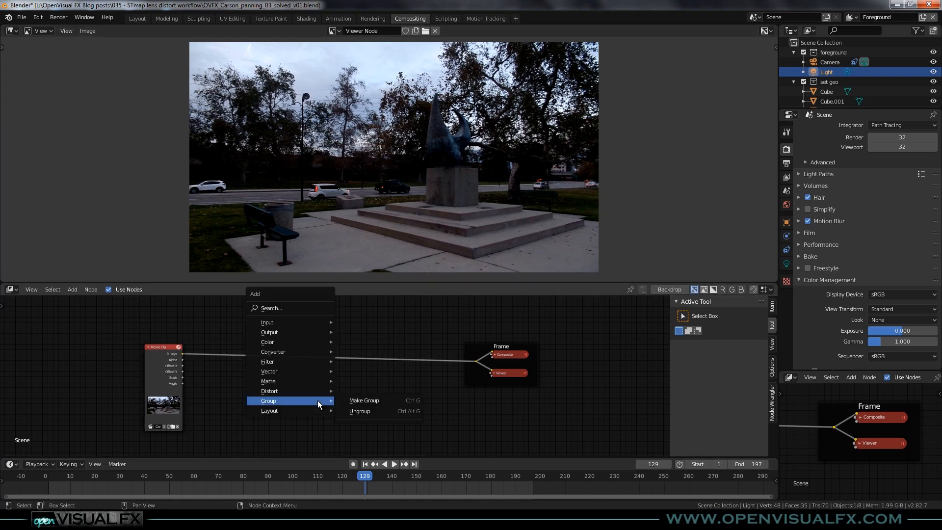
left_click(22, 18)
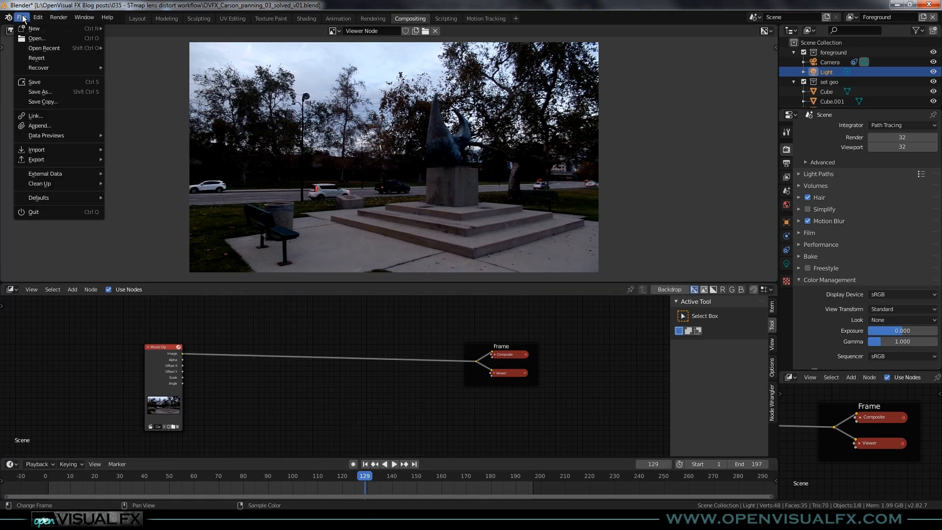
left_click(40, 126)
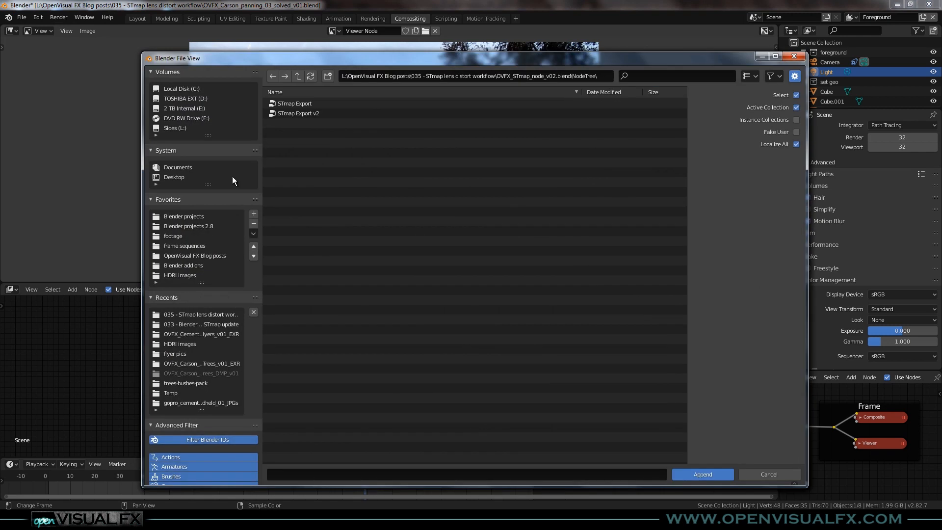
double_click(314, 112)
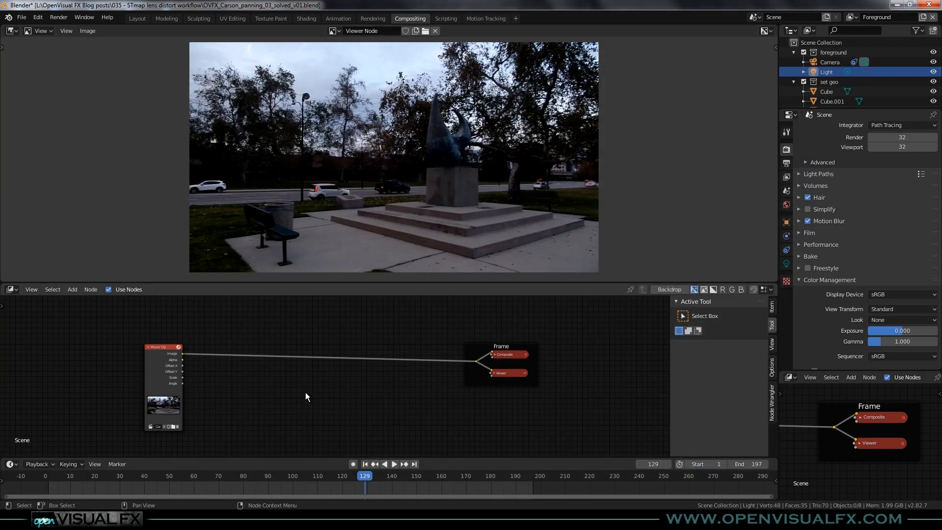
- Add the STmap Export v2 group node onto the link between the Movie Clip and the output frame
key("shift+a")
mouse_move(307, 392)
left_click(347, 416)
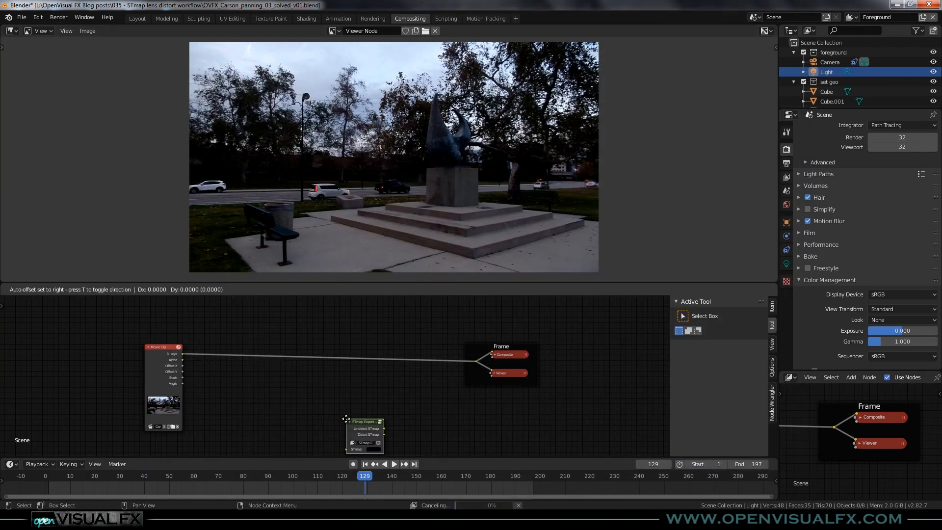
left_click(306, 345)
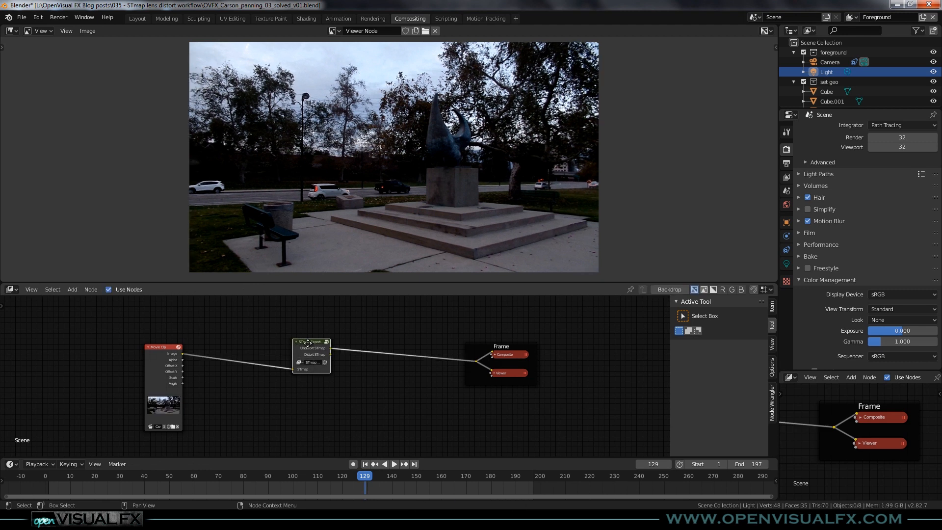
- Inside the STmap Export v2 group, set the Undistortion and Distortion nodes' clip to Carson_panning_03_0001.jpg, and exit the group
scroll(260, 397, "up", 2)
key("Tab")
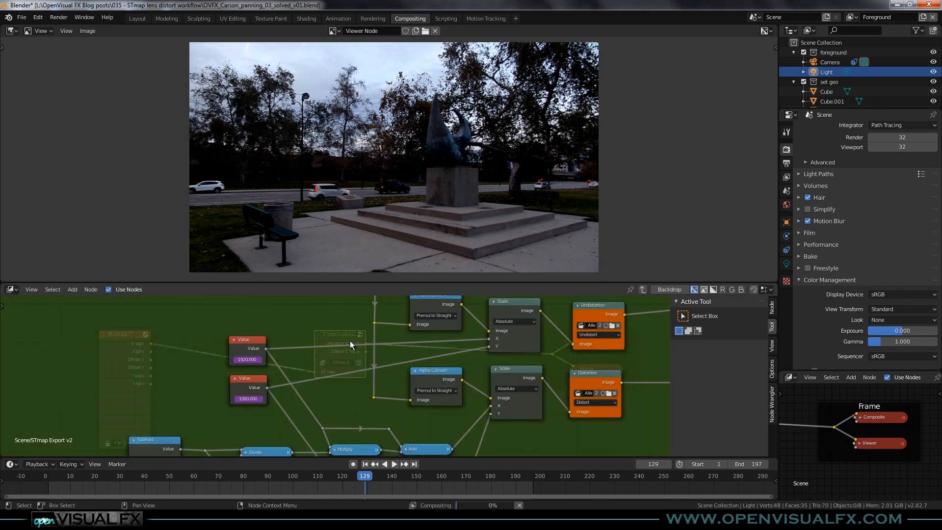
left_click(581, 325)
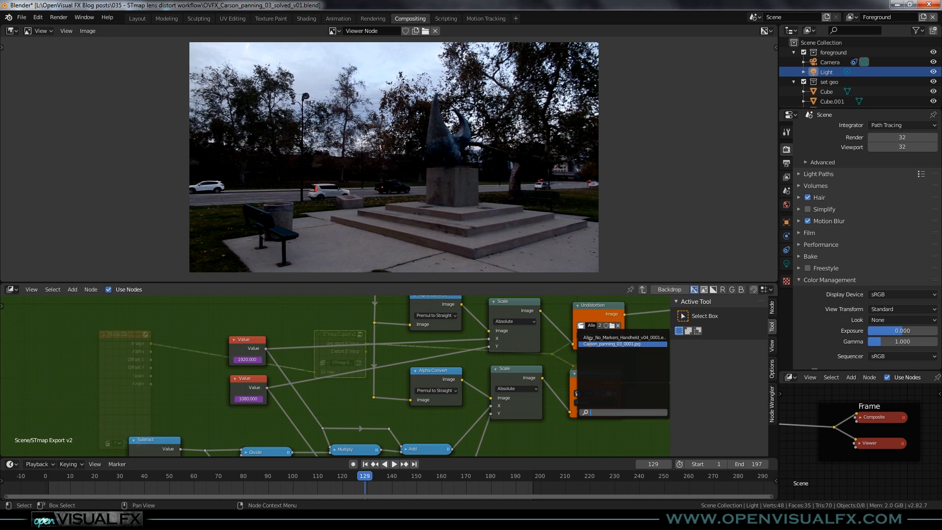
left_click(612, 343)
left_click(579, 393)
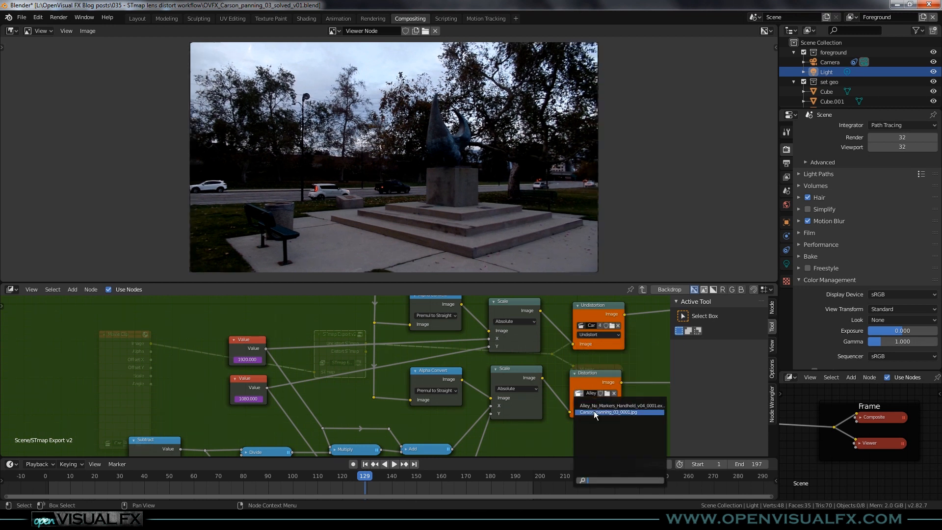
left_click(609, 412)
key("Tab")
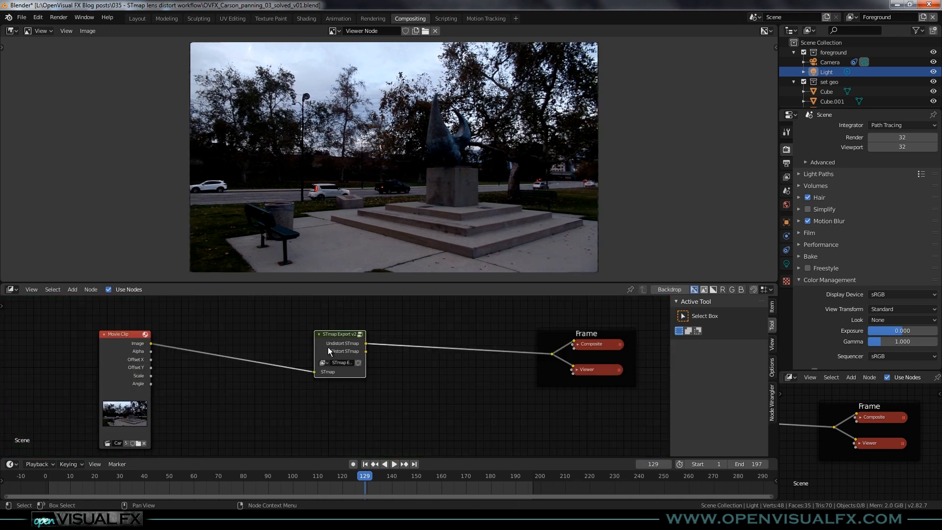
scroll(271, 170, "up", 1)
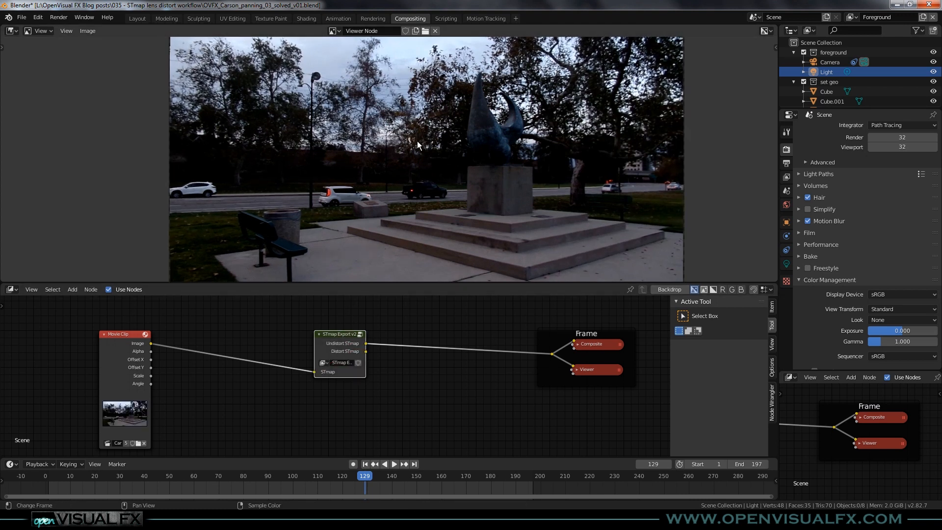
- Compare the footage's edge detail in the viewer with the STmap Export v2 node muted and unmuted
middle_click_drag(564, 123, 477, 177)
scroll(597, 60, "up", 6)
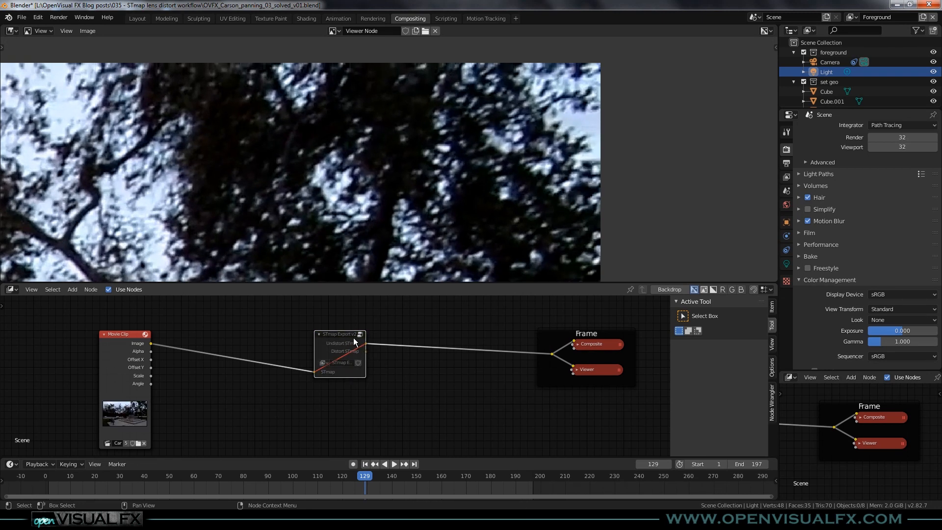
scroll(381, 176, "down", 2)
middle_click_drag(259, 237, 428, 149)
scroll(428, 148, "down", 3)
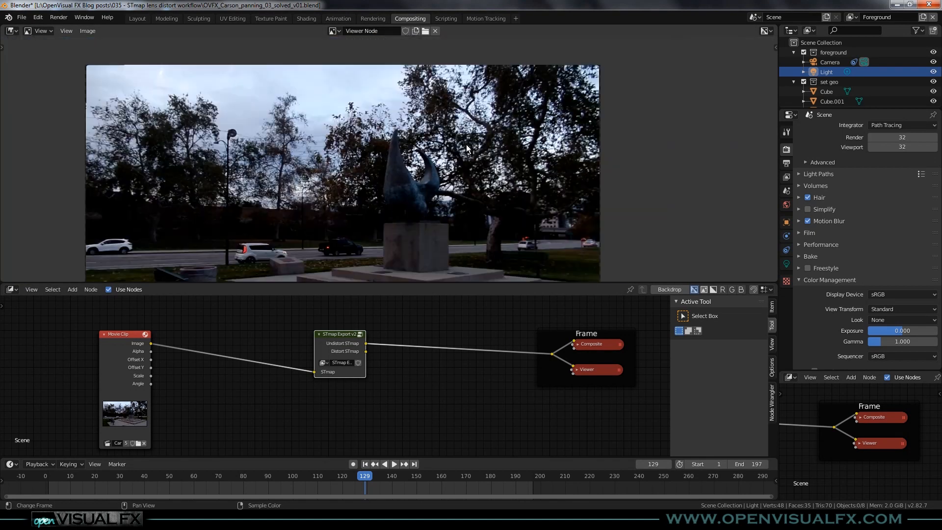
middle_click_drag(453, 161, 522, 112)
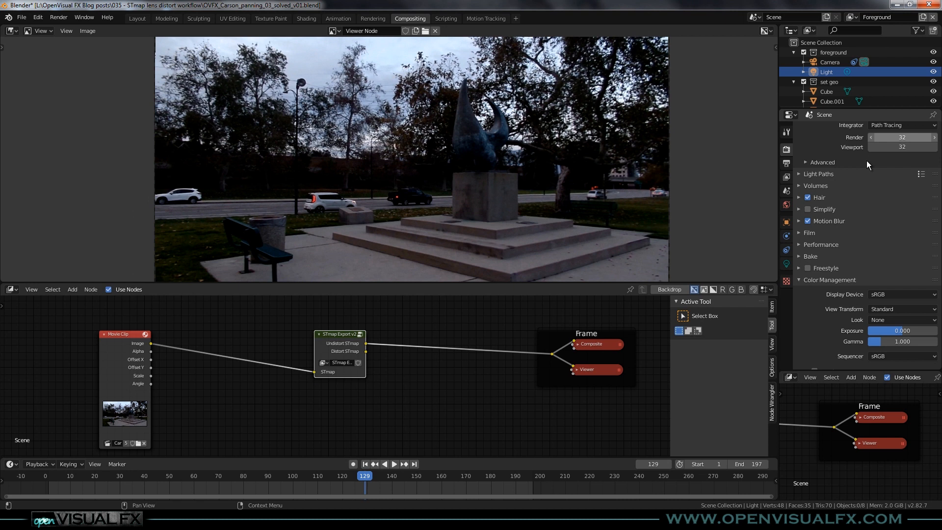
- Add OVFX_STmap_base_HD_1920x1080.exr from the 034 - Free STmap collection folder as an image node feeding the STmap Export v2 group's STmap input
left_click(152, 520)
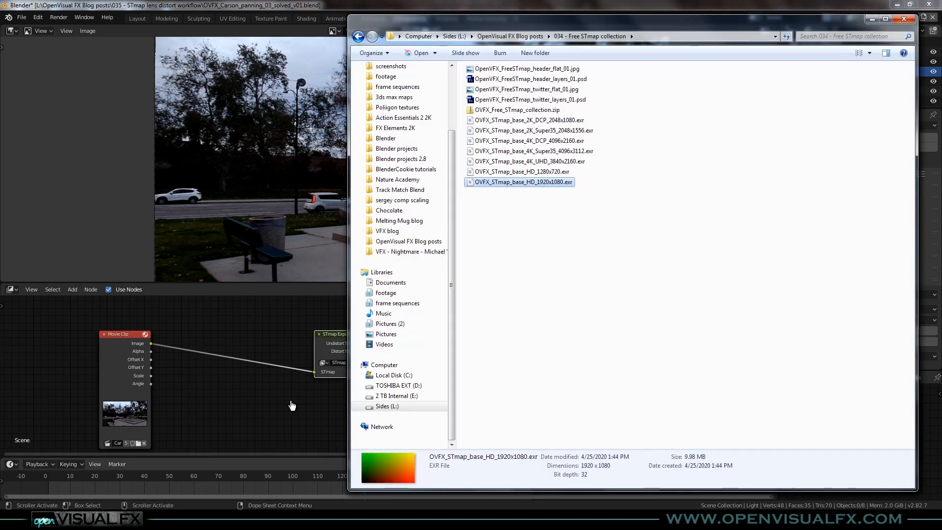
left_click_drag(544, 183, 315, 371)
left_click(234, 381)
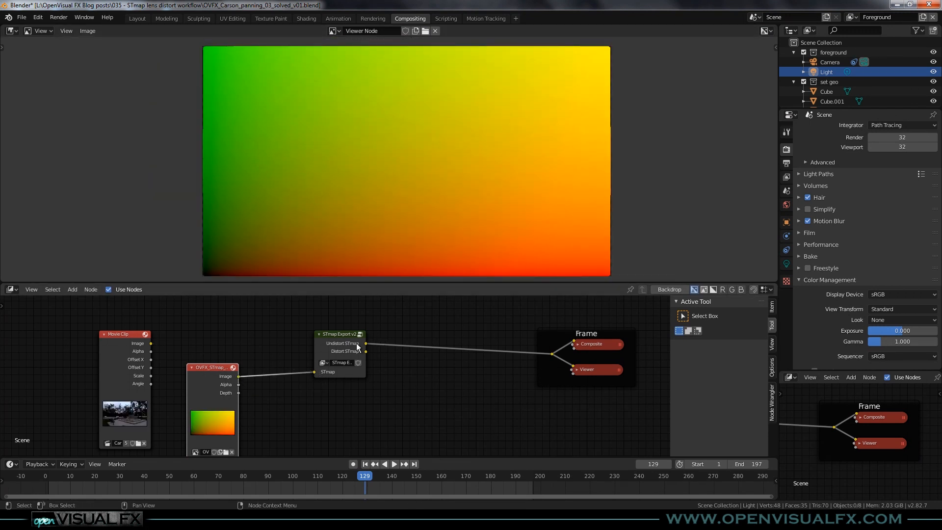
- Display the group's Undistort STmap output in the viewer and examine the map's edges and lower corner up close
left_click(349, 338, "ctrl+shift")
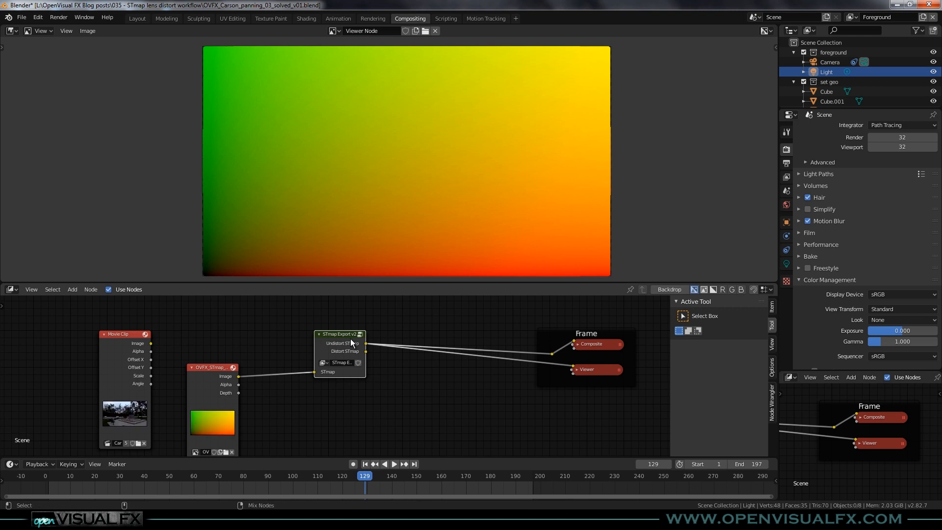
scroll(192, 249, "up", 8)
scroll(220, 259, "down", 2)
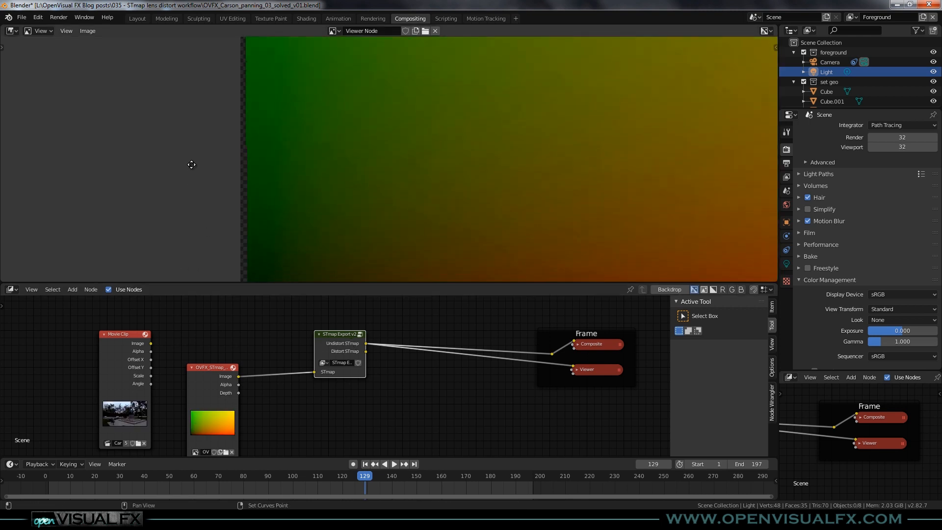
scroll(219, 214, "down", 2)
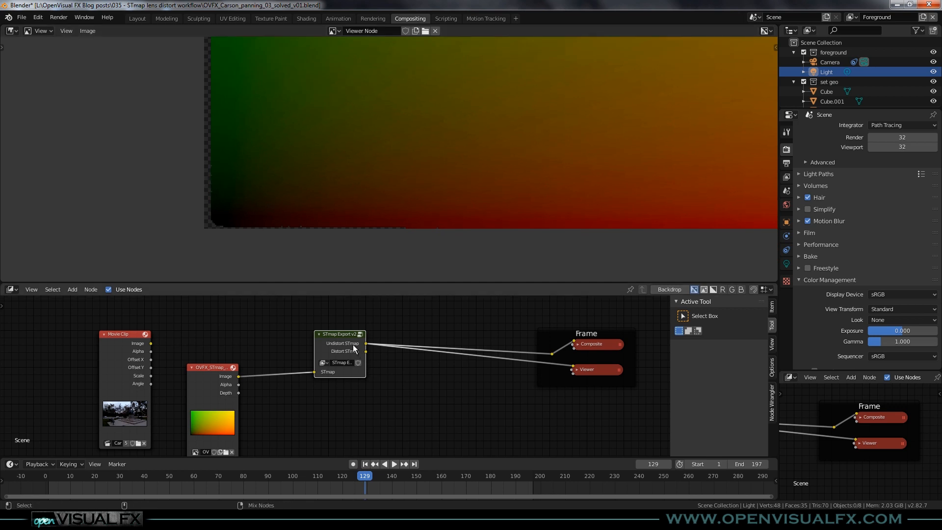
- Display the group's Distort STmap output in the viewer and examine its edges and the whole map
left_click(347, 350, "ctrl+shift")
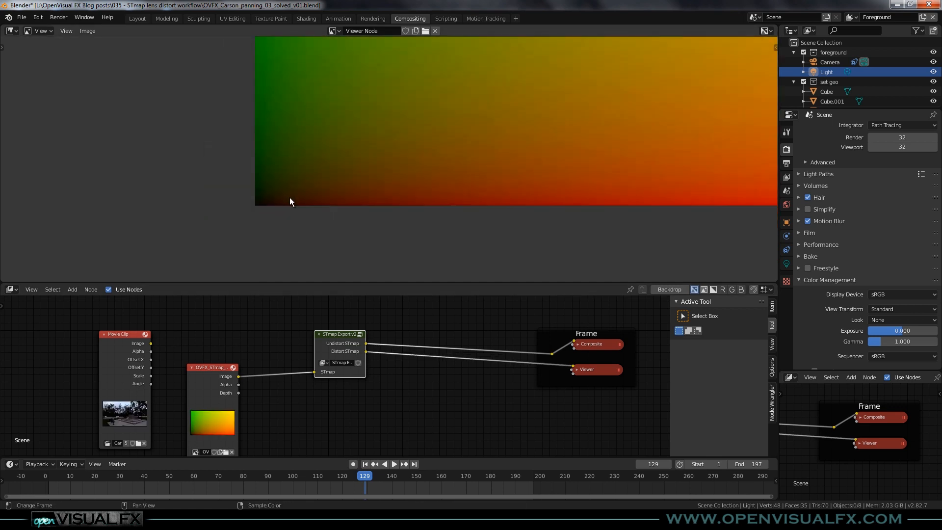
scroll(380, 147, "up", 2)
scroll(384, 134, "down", 3)
middle_click_drag(443, 107, 283, 224)
scroll(343, 165, "down", 1)
middle_click_drag(325, 183, 364, 143)
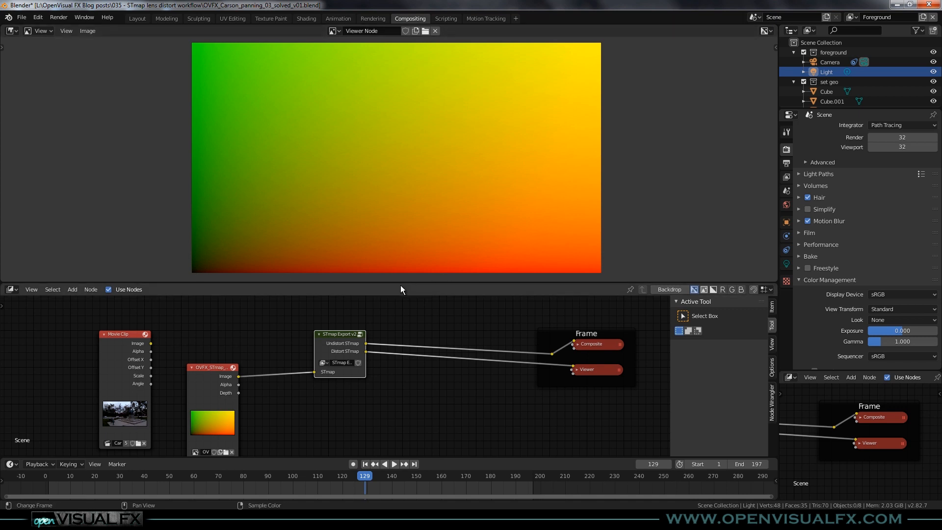
- Return the viewer to the Undistort STmap output and review the OpenEXR image save options without saving
left_click(348, 339, "ctrl+shift")
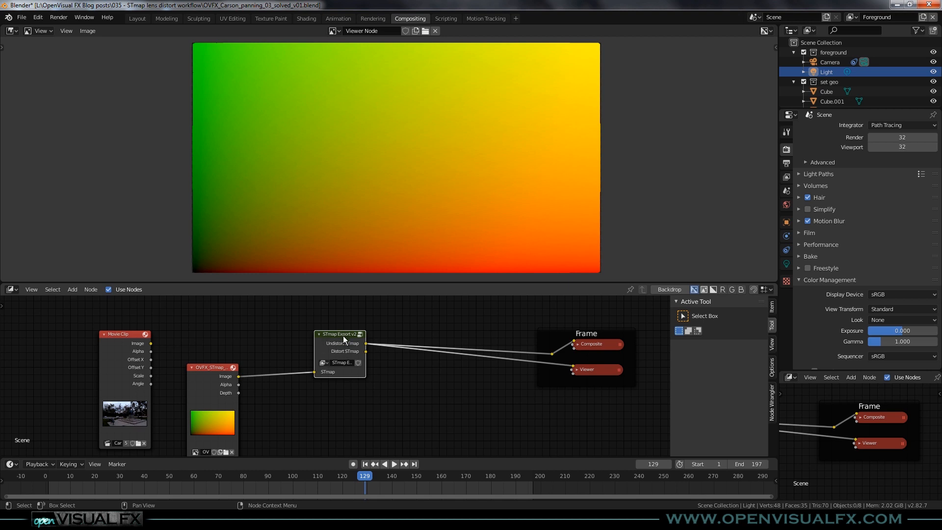
left_click_drag(343, 336, 344, 341)
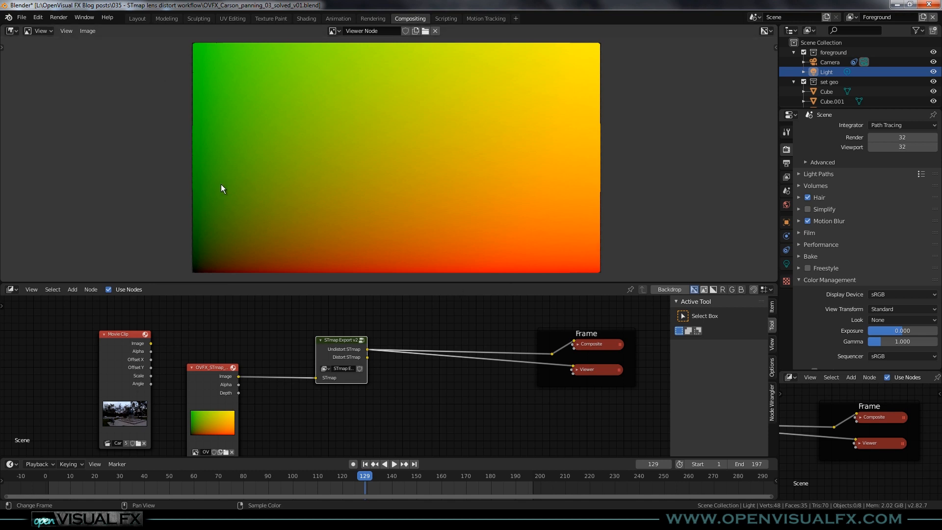
left_click(87, 30)
left_click(98, 96)
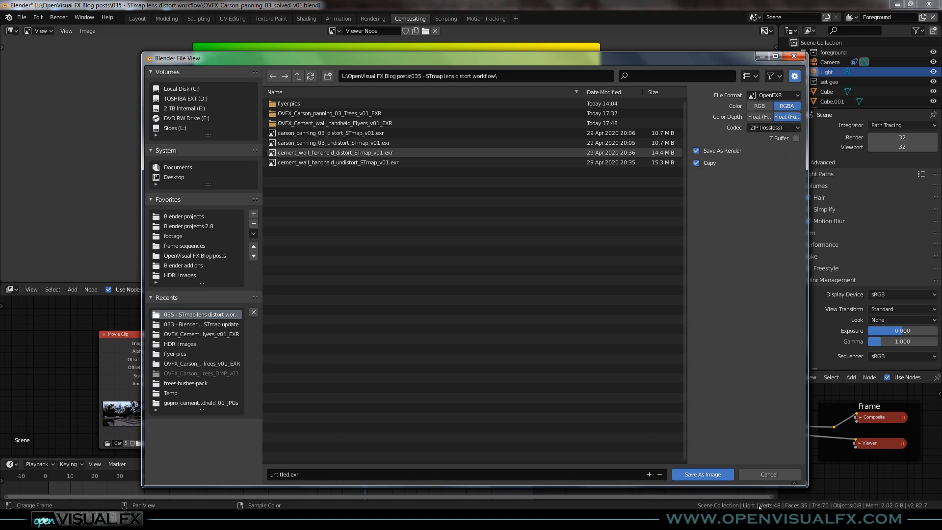
left_click(768, 474)
- Switch to Natron, display the Park Panning group's Read3 footage in the viewer, and open that node's properties
mouse_move(436, 496)
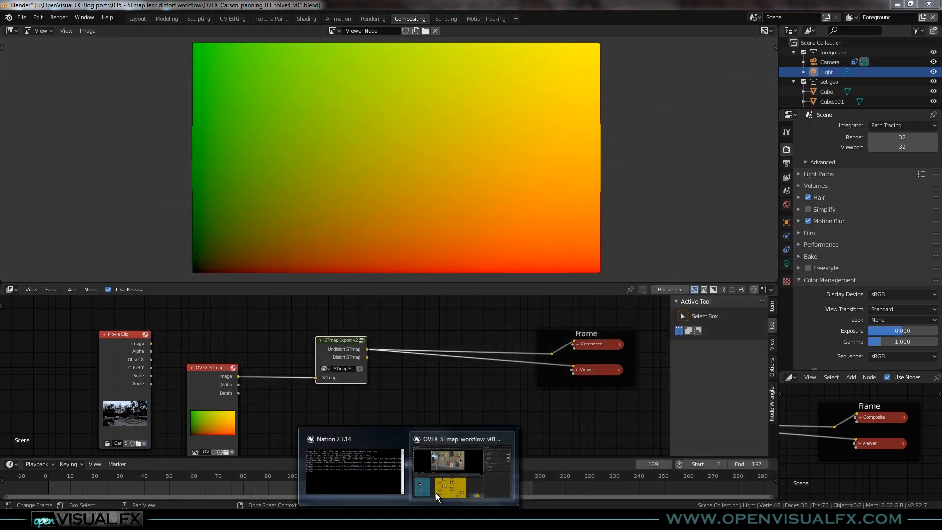
left_click(460, 481)
middle_click_drag(117, 365, 364, 423)
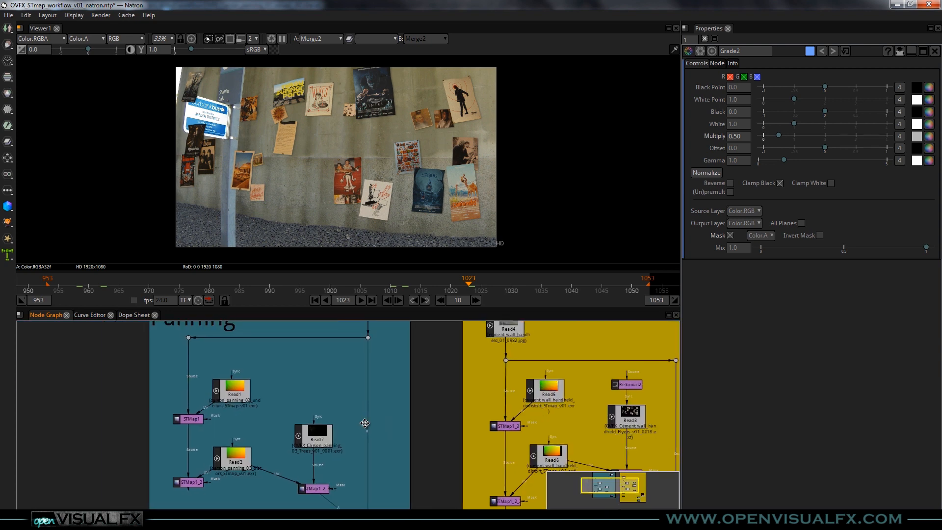
scroll(339, 404, "down", 2)
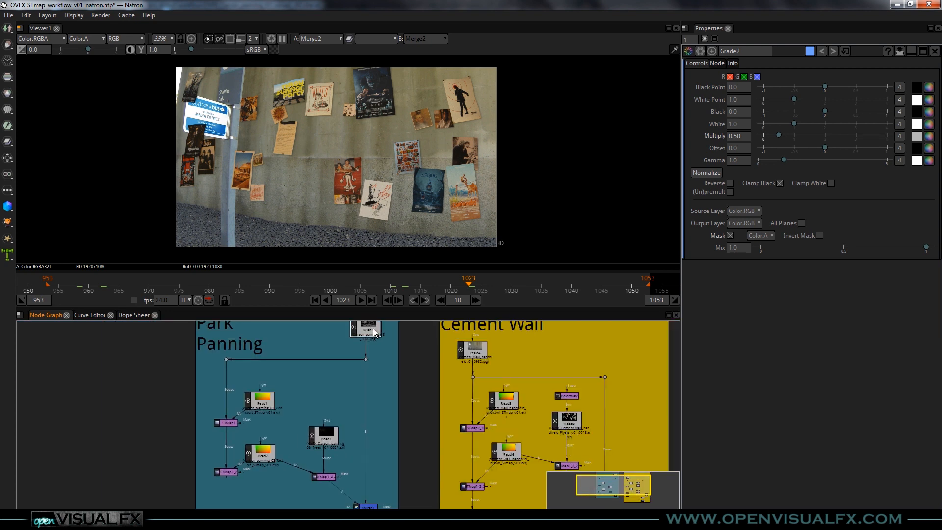
key("1")
scroll(224, 287, "down", 2)
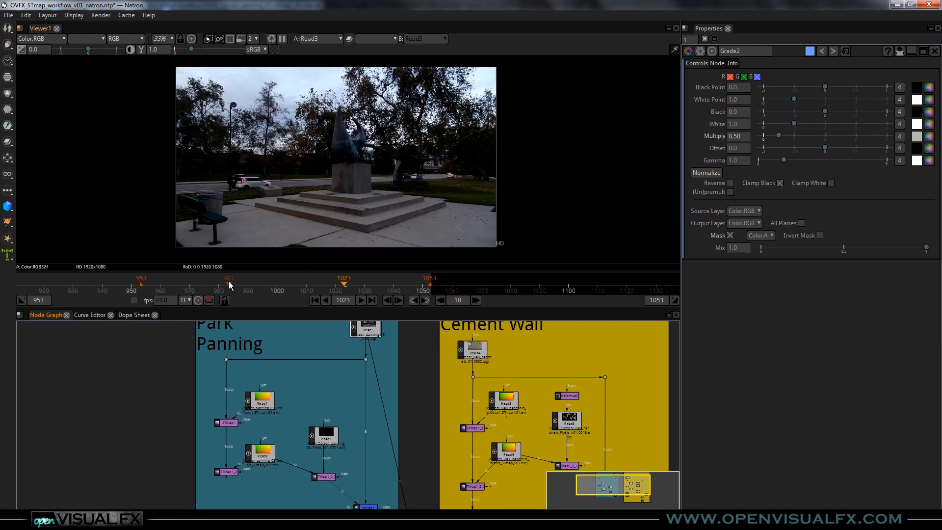
double_click(368, 329)
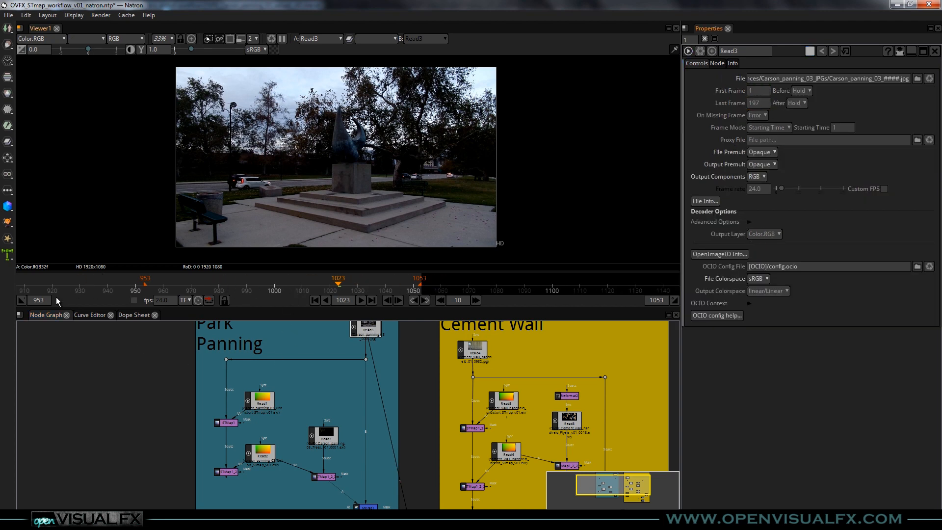
- Set the timeline's frame range to 1–197
double_click(39, 301)
type("1")
double_click(657, 301)
type("1")
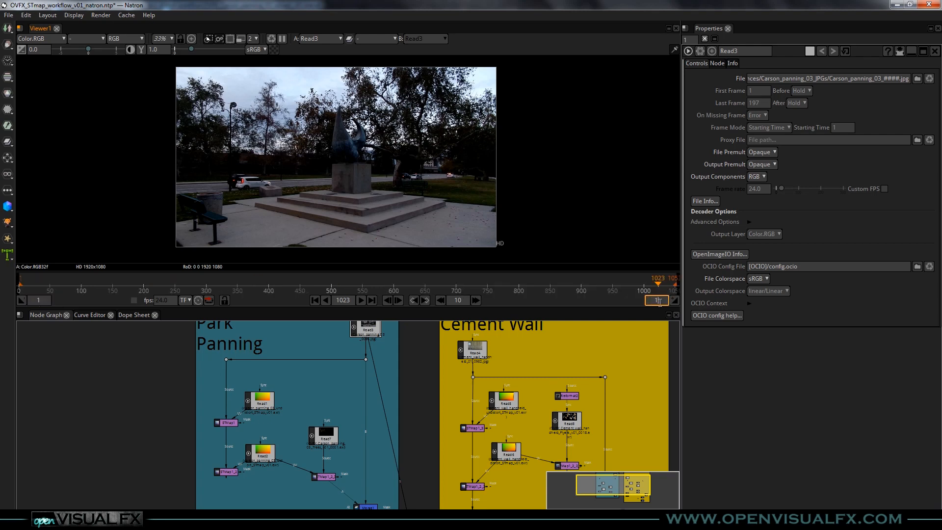
key("Return")
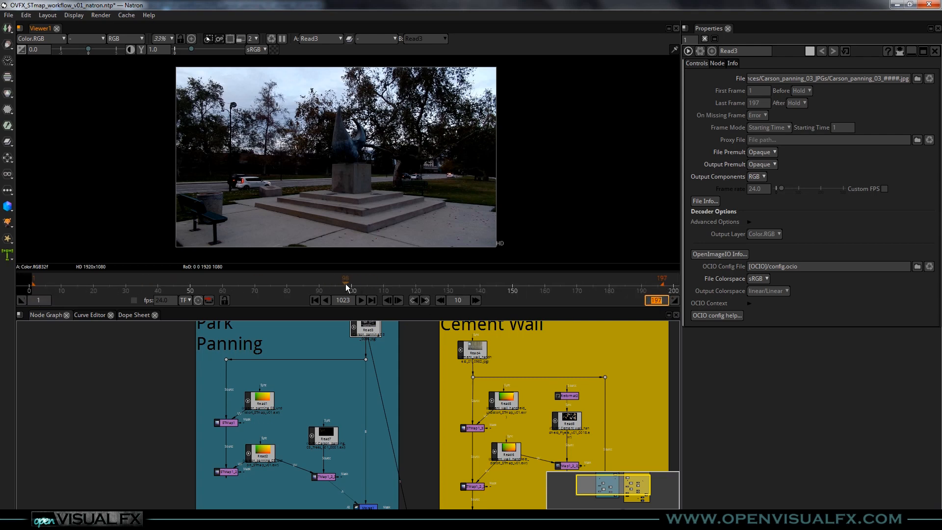
- Scrub through the Carson panning footage, checking the image around frames 58, 51 and 167
scroll(346, 283, "down", 1)
left_click_drag(346, 283, 233, 284)
scroll(318, 201, "up", 5)
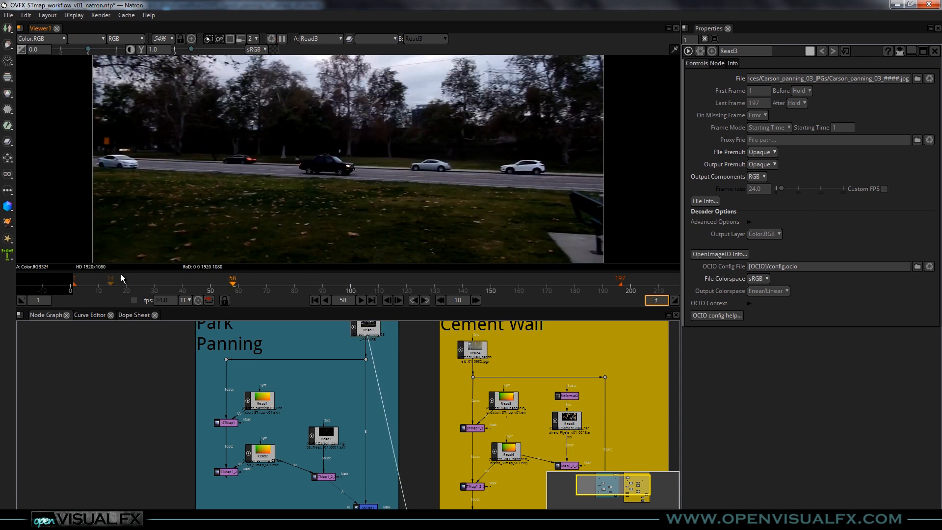
left_click_drag(107, 279, 212, 280)
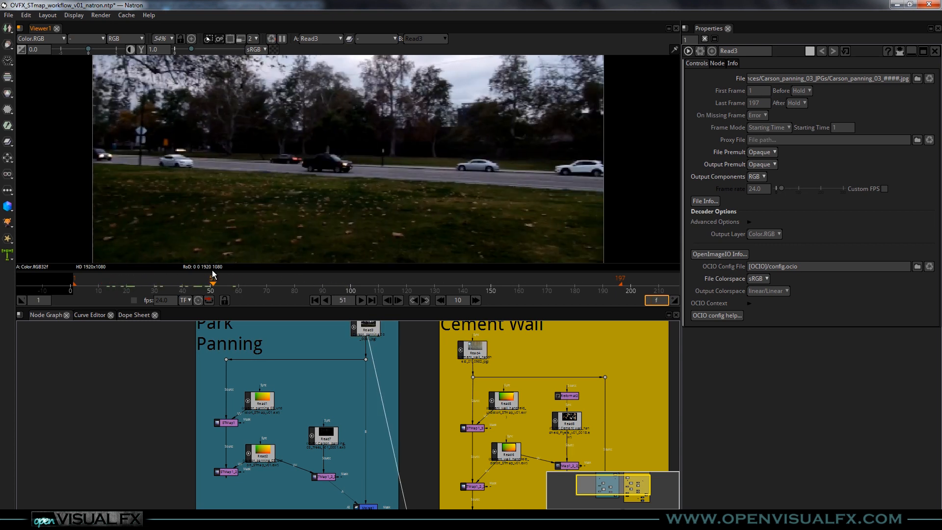
scroll(320, 154, "down", 4)
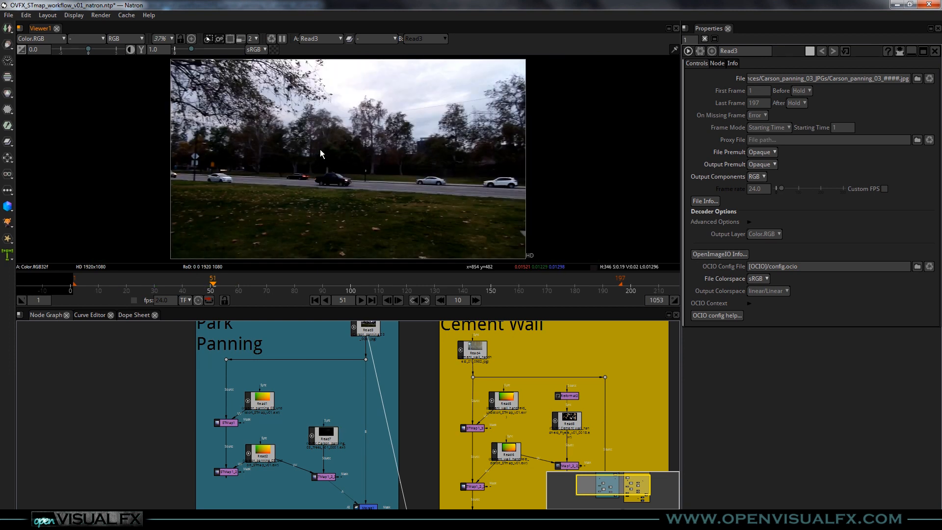
left_click_drag(213, 281, 538, 284)
scroll(374, 373, "down", 2)
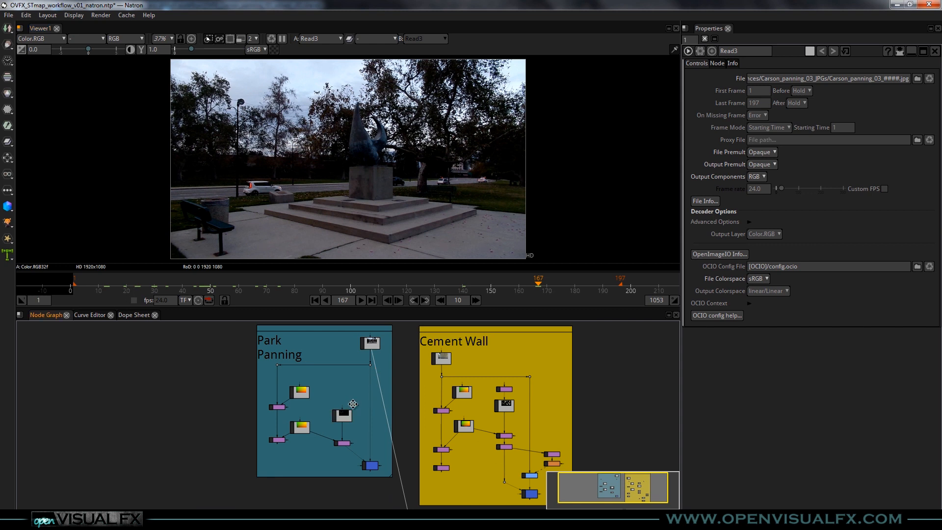
- Display the undistorted result of the Park Panning group's STMap1 node in the viewer
scroll(314, 377, "up", 3)
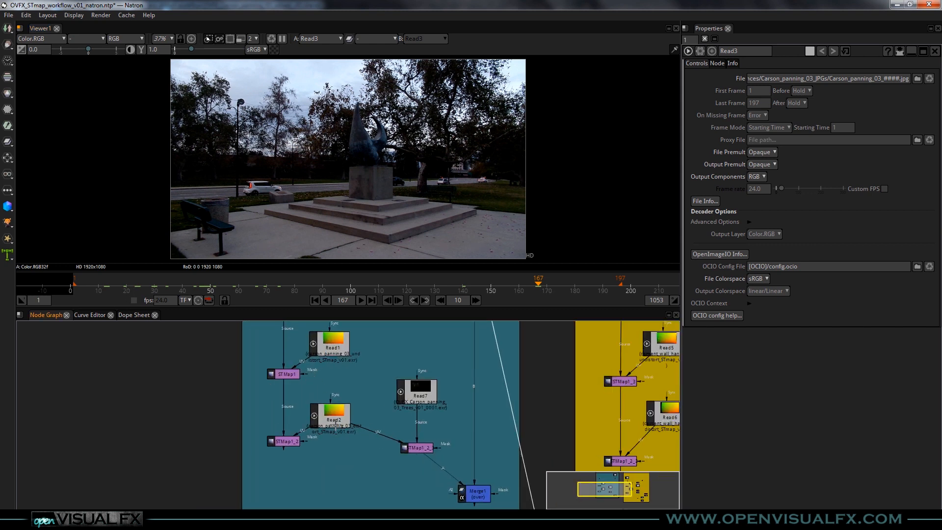
middle_click_drag(340, 375, 354, 423)
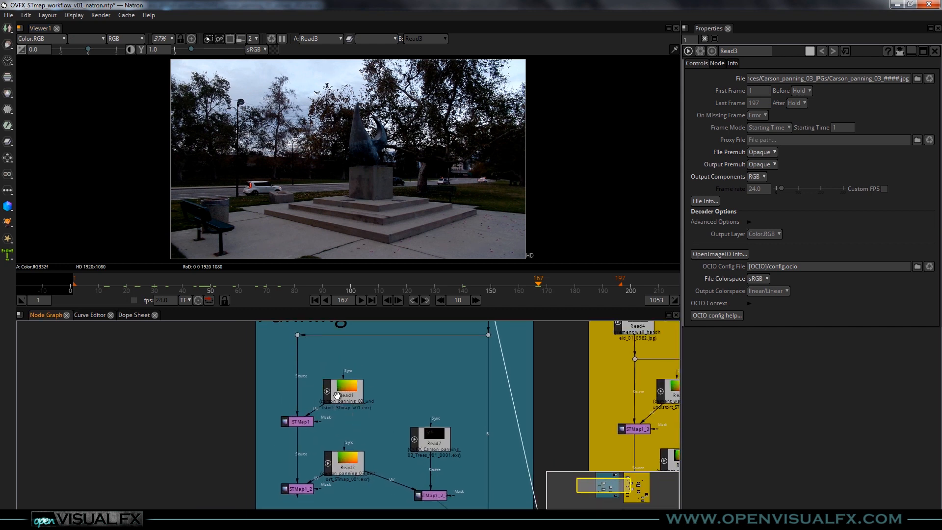
scroll(347, 391, "up", 3)
left_click(353, 383)
left_click(291, 429)
key("1")
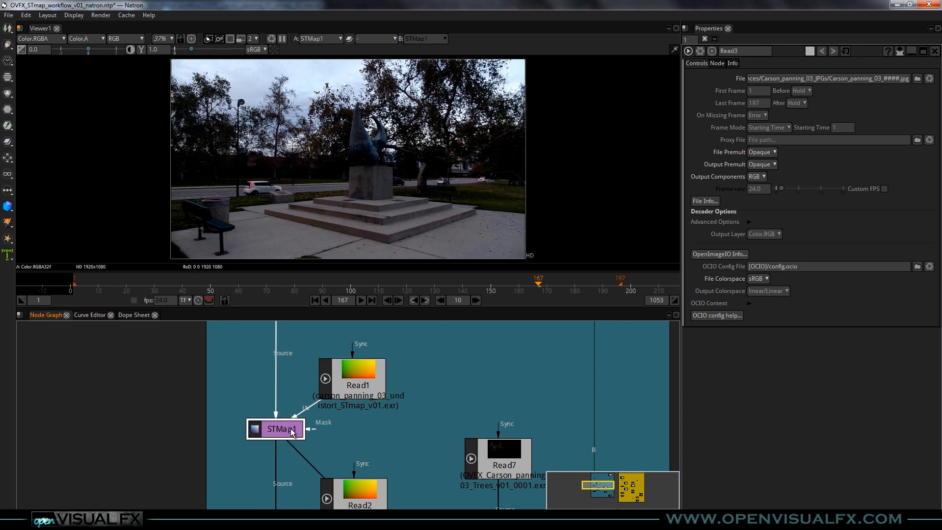
- Display the redistorted result of the STMap1_2 node below STMap1 in the viewer
scroll(294, 427, "down", 3)
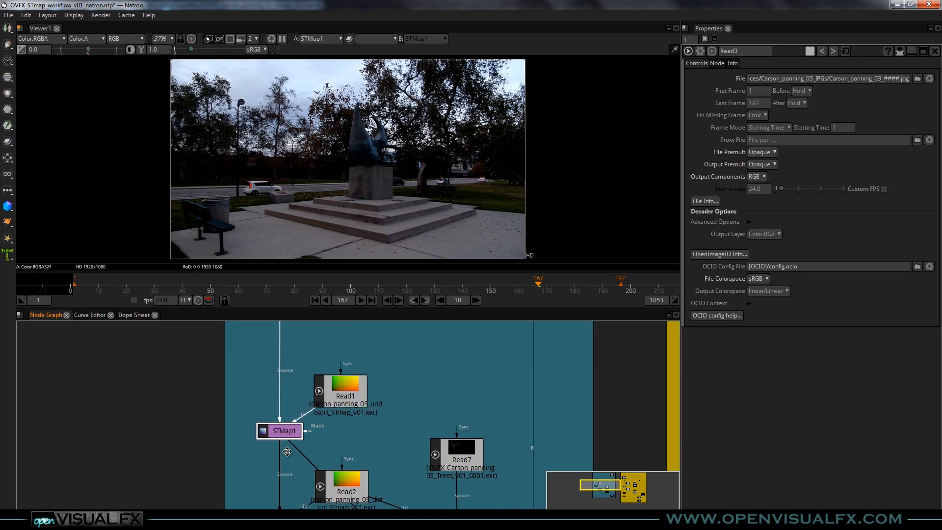
left_click(350, 425)
left_click(292, 456)
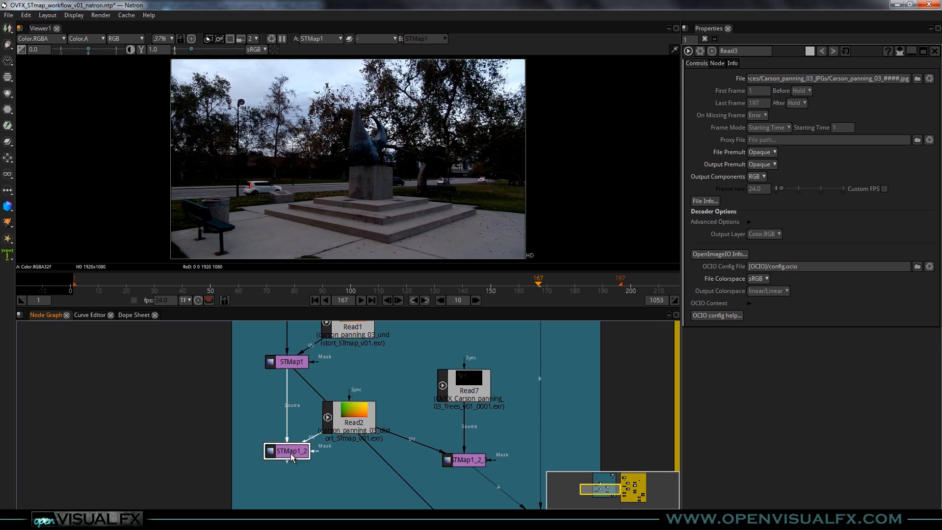
key("1")
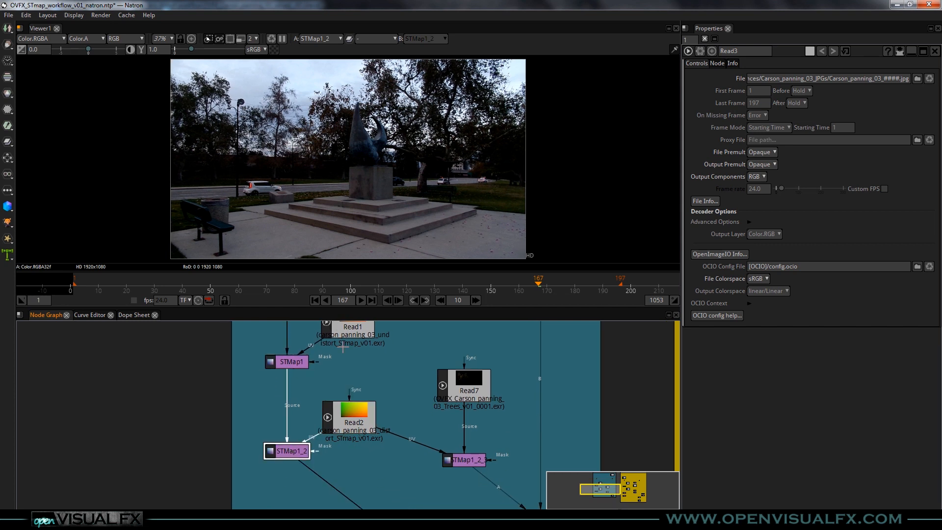
scroll(394, 405, "down", 5)
middle_click_drag(361, 443, 358, 442)
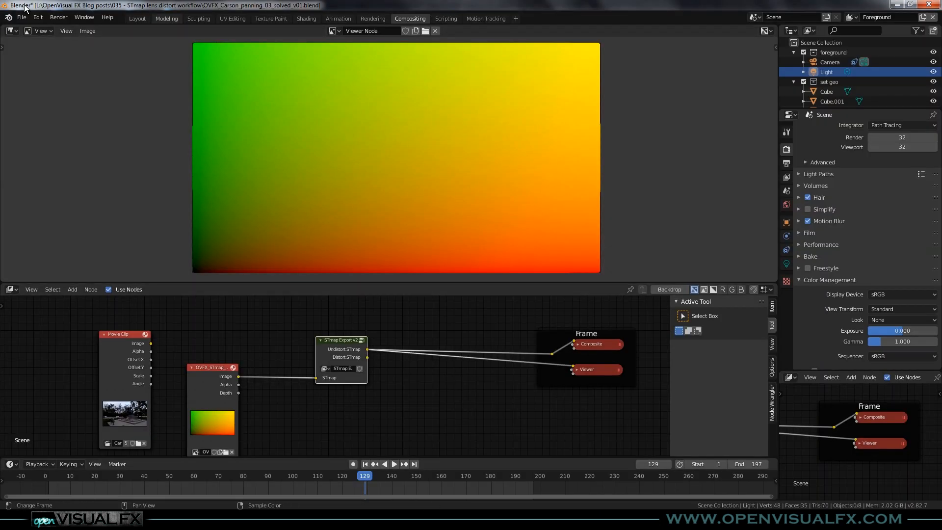
- Switch to Blender and open the list of recent files
left_click(22, 18)
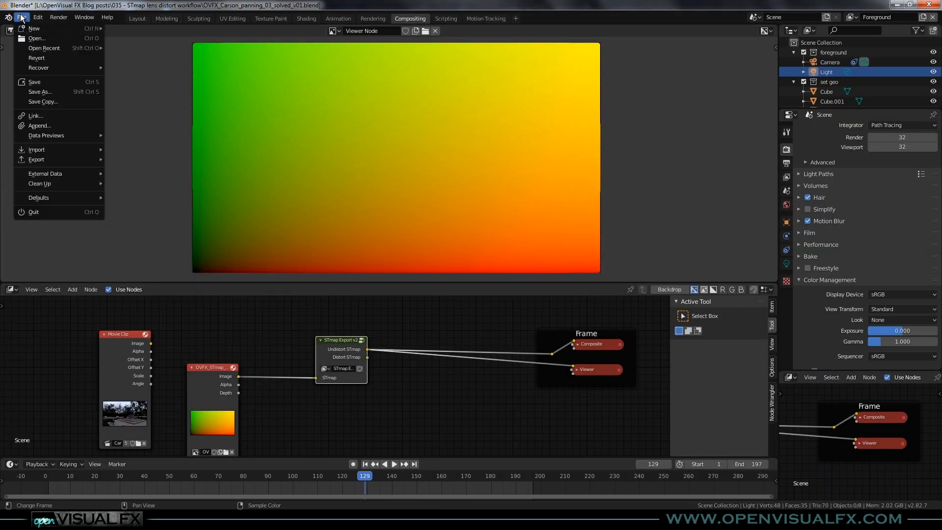
mouse_move(39, 49)
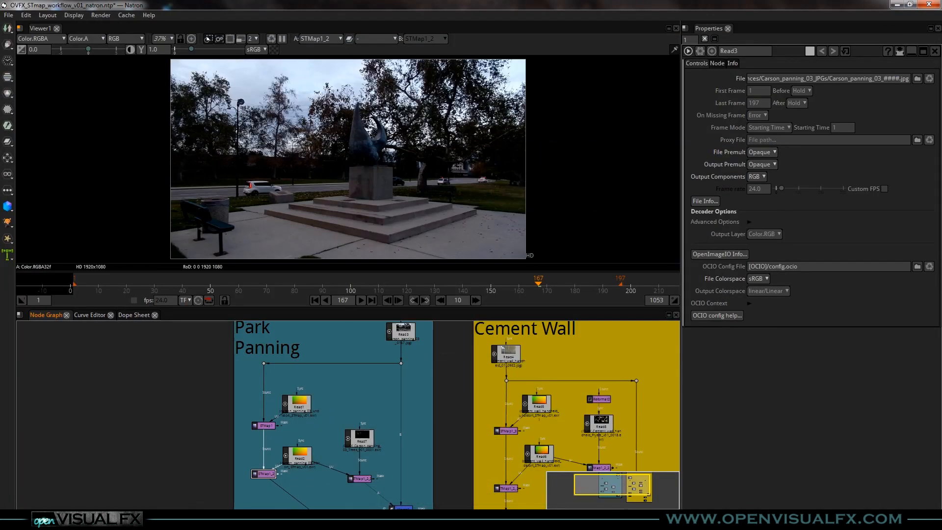
- Switch to Natron and scrub the redistorted panning footage to frame 65
left_click_drag(270, 283, 252, 284)
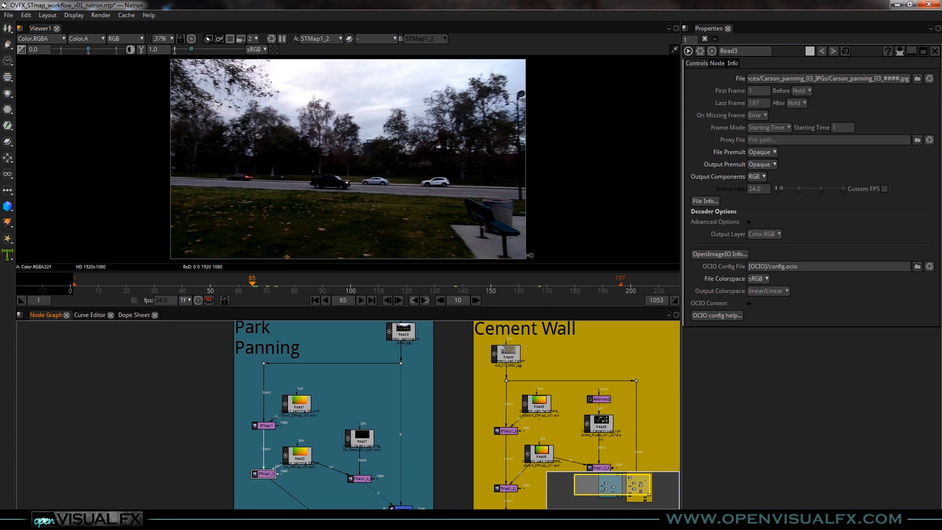
key("alt+Tab")
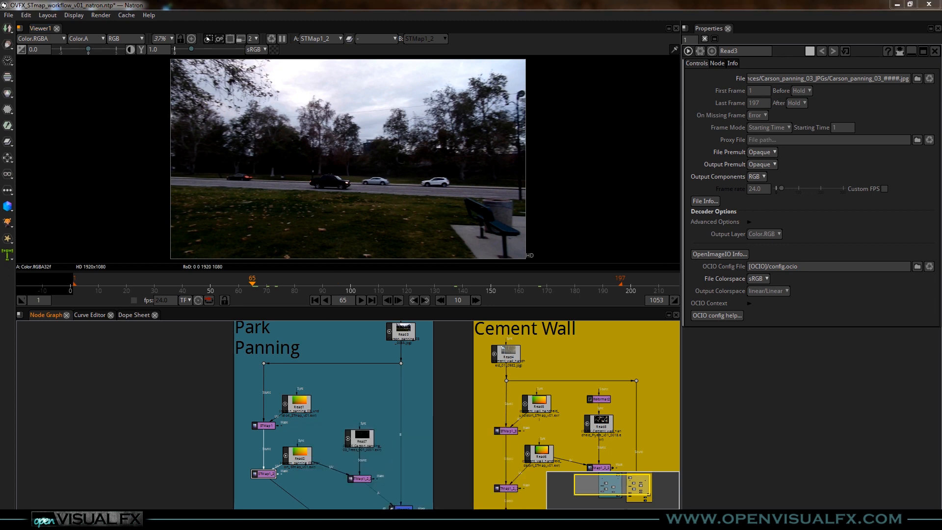
- Switch to Blender and open the recent file OVFX_Carson_panning_03_Trees_v01.blend without saving the current one
key("alt+Tab")
left_click(22, 18)
mouse_move(45, 48)
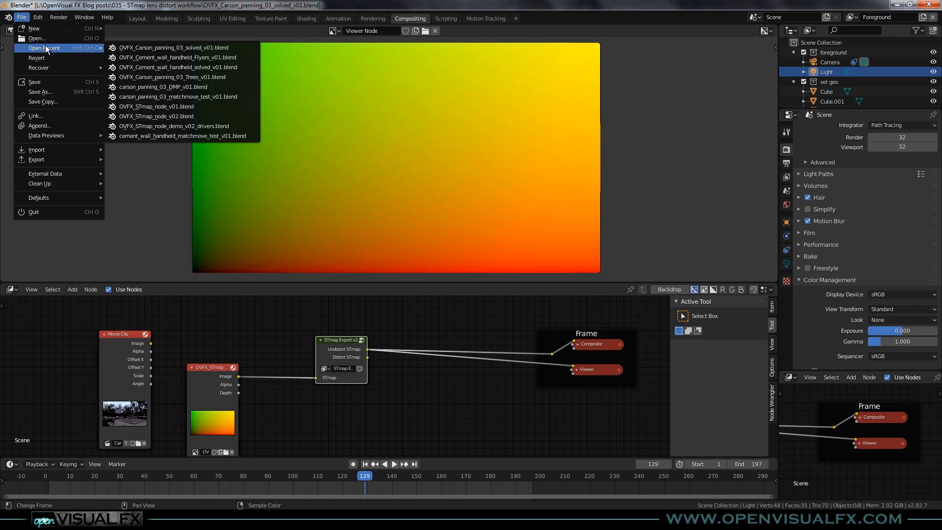
left_click(165, 77)
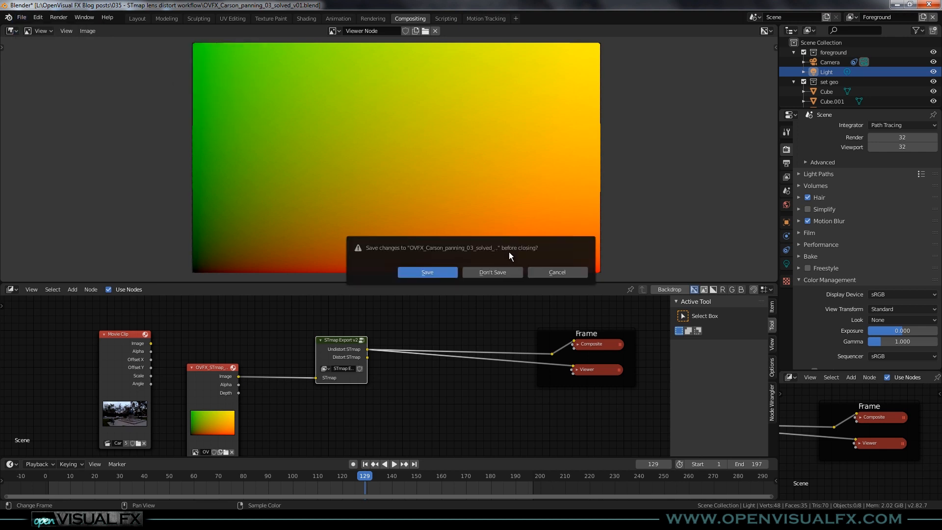
left_click(492, 272)
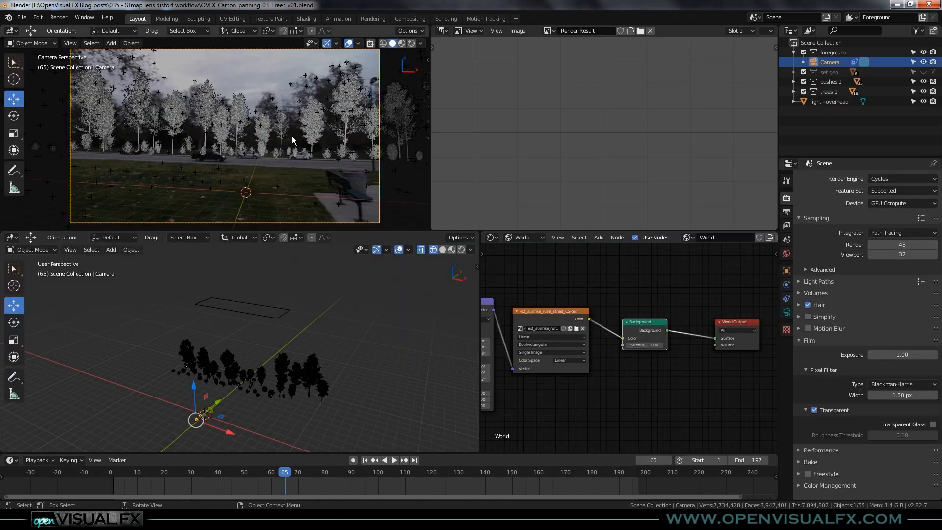
- Preview the trees with Material Preview shading in the camera view and view their layout closer in the perspective view
left_click(401, 43)
key("Home")
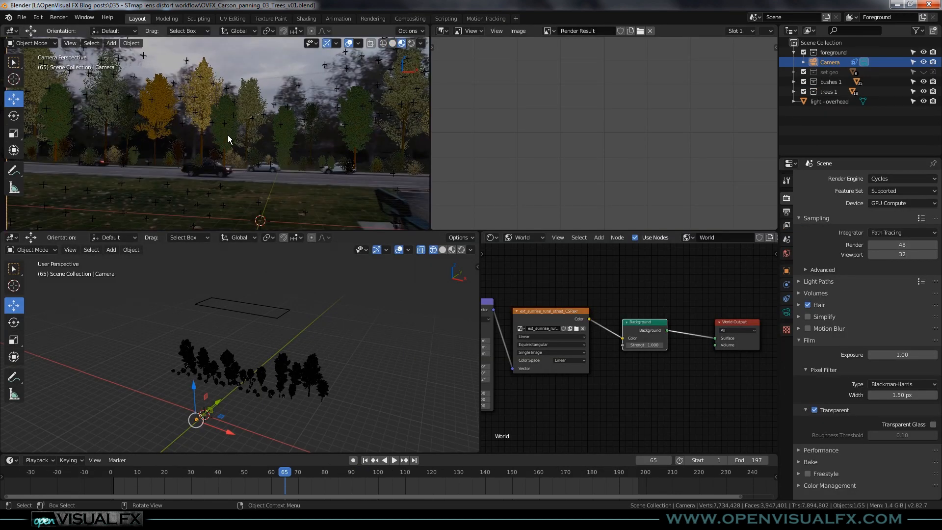
middle_click_drag(246, 403, 251, 390)
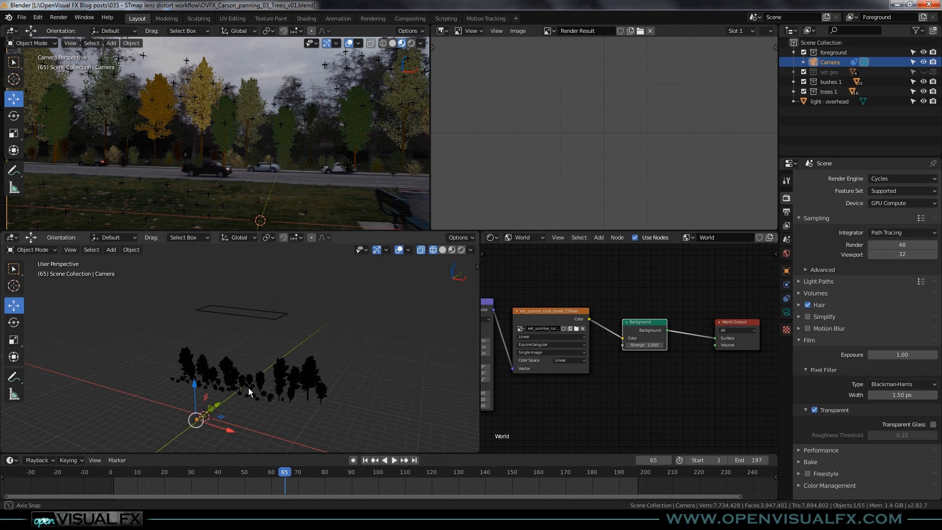
scroll(251, 391, "up", 3)
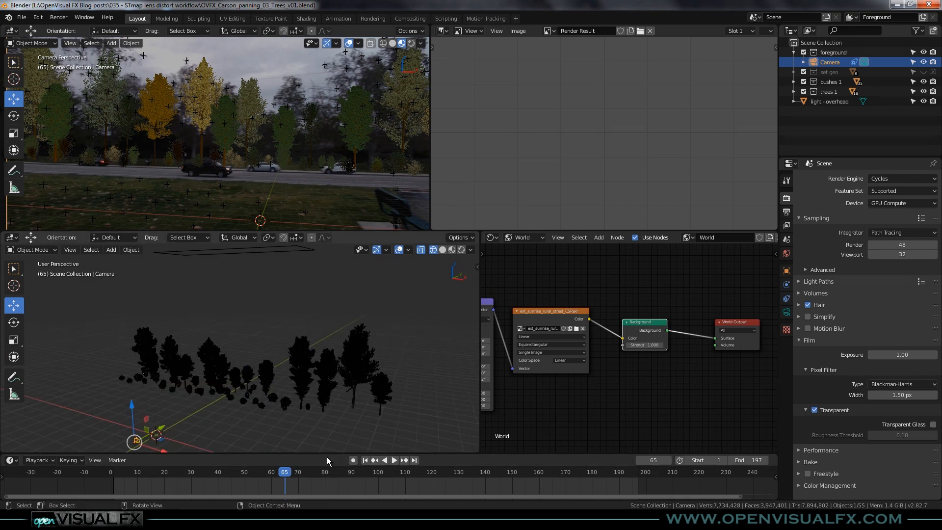
- Scrub to frame 107, return the camera view to Solid shading and play the tree animation over the panning footage
left_click_drag(278, 473, 397, 473)
left_click(391, 43)
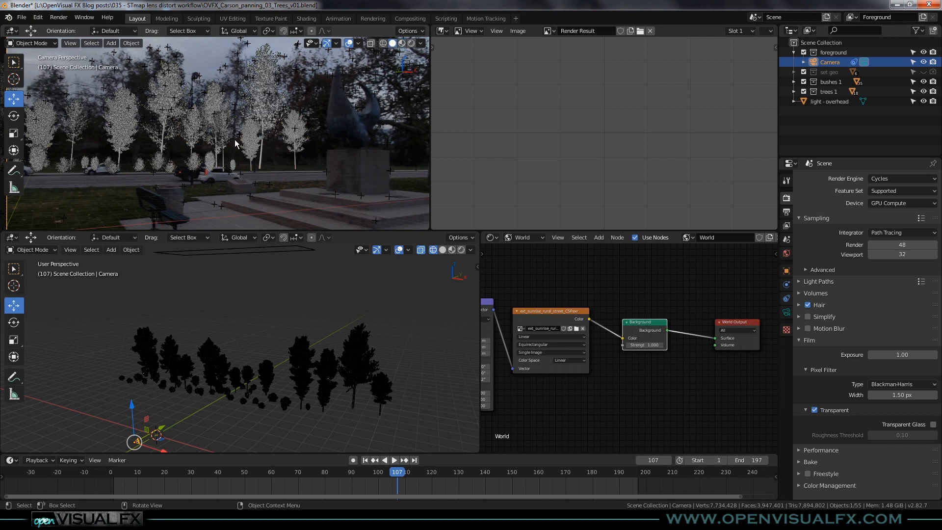
scroll(237, 142, "down", 2)
middle_click_drag(221, 163, 217, 160, "shift")
key("space")
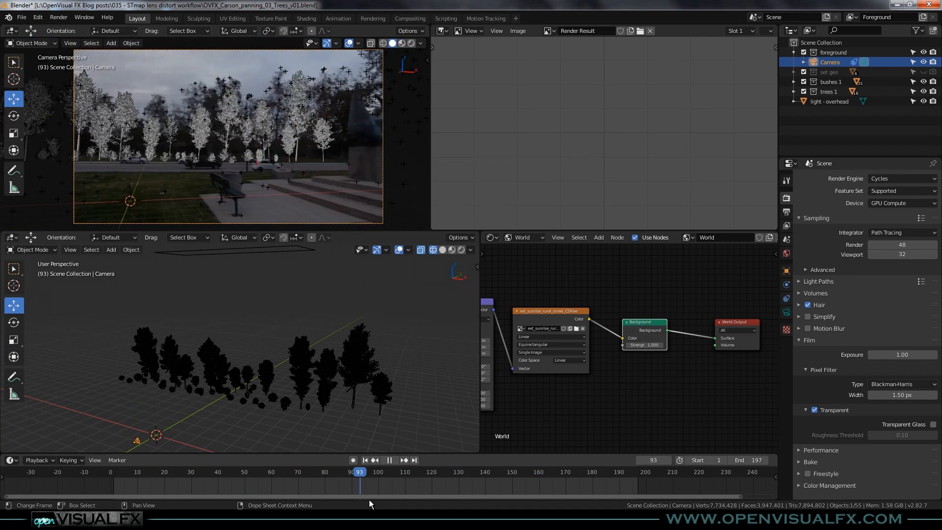
key("space")
- Switch to Natron and display the Park Panning group's original footage node, Read3, in the viewer
left_click(409, 519)
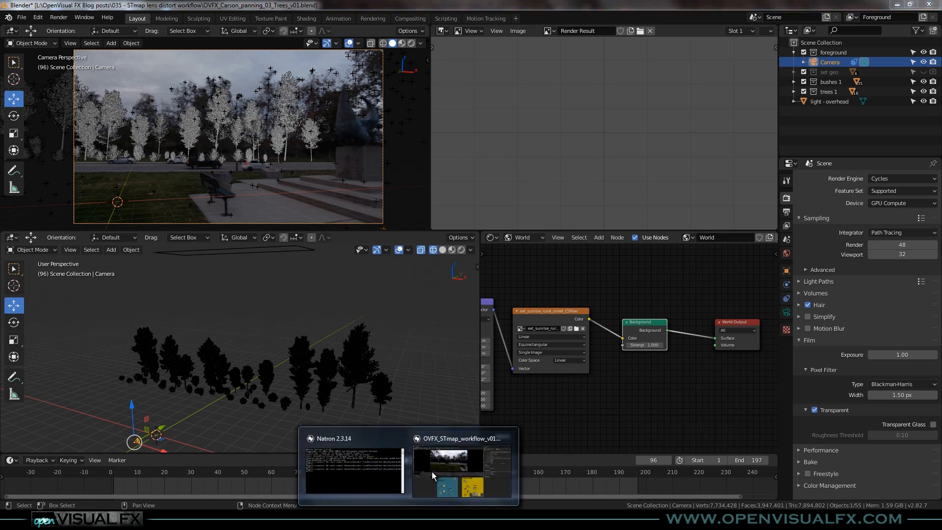
left_click(433, 474)
middle_click_drag(372, 442, 314, 453)
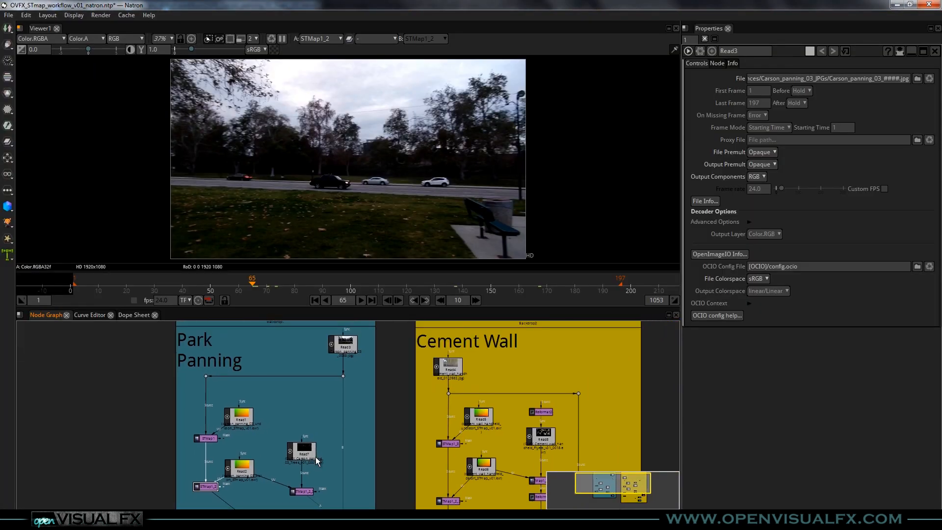
middle_click_drag(336, 416, 308, 409)
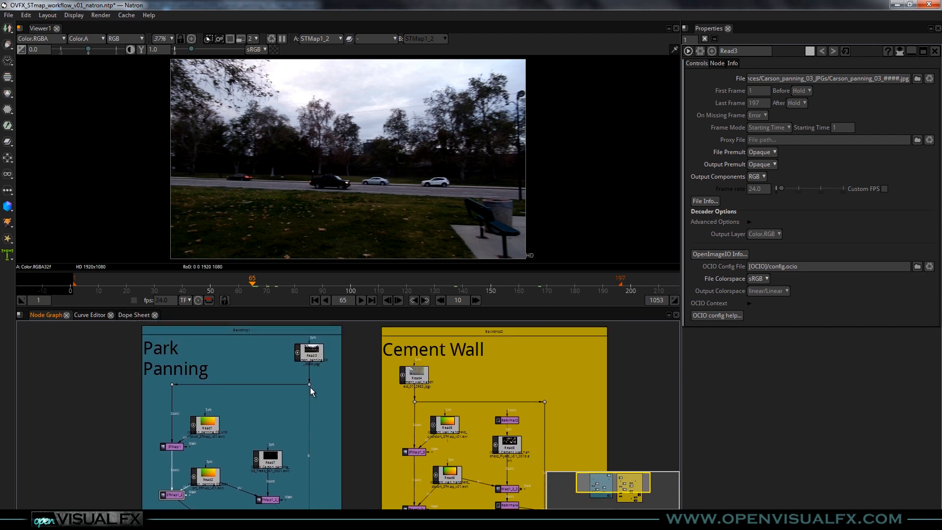
left_click(310, 357)
key("1")
- Display the Read7 tree render, followed by the output of the STMap node below it, in the viewer
middle_click_drag(299, 435, 298, 348)
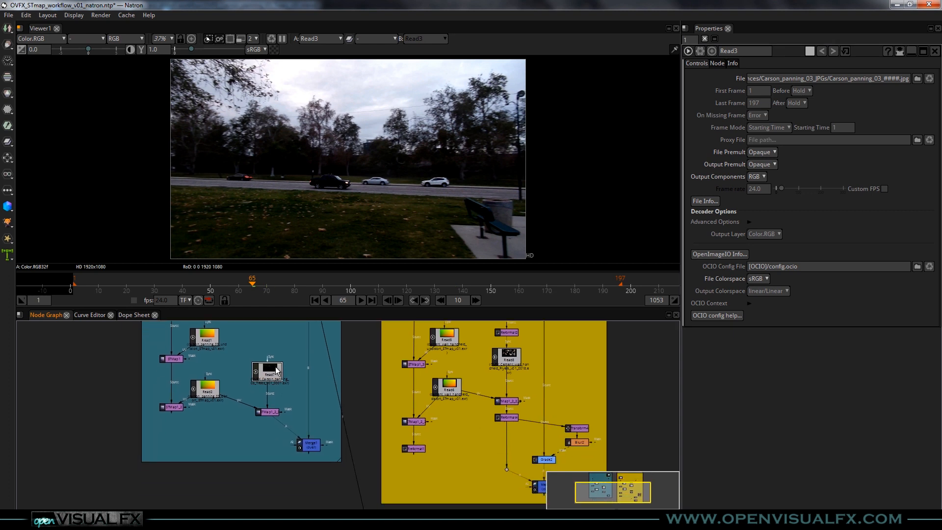
left_click(276, 370)
key("1")
scroll(361, 160, "up", 3)
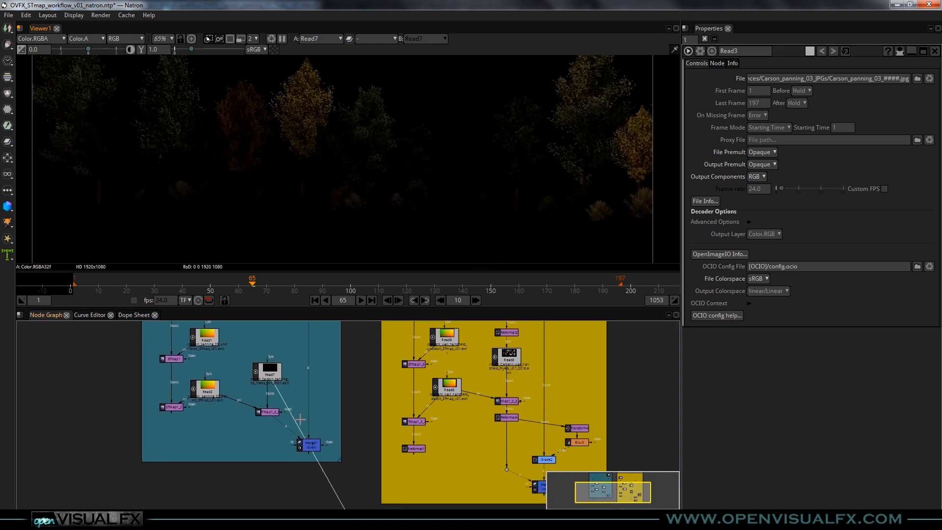
left_click(269, 412)
key("1")
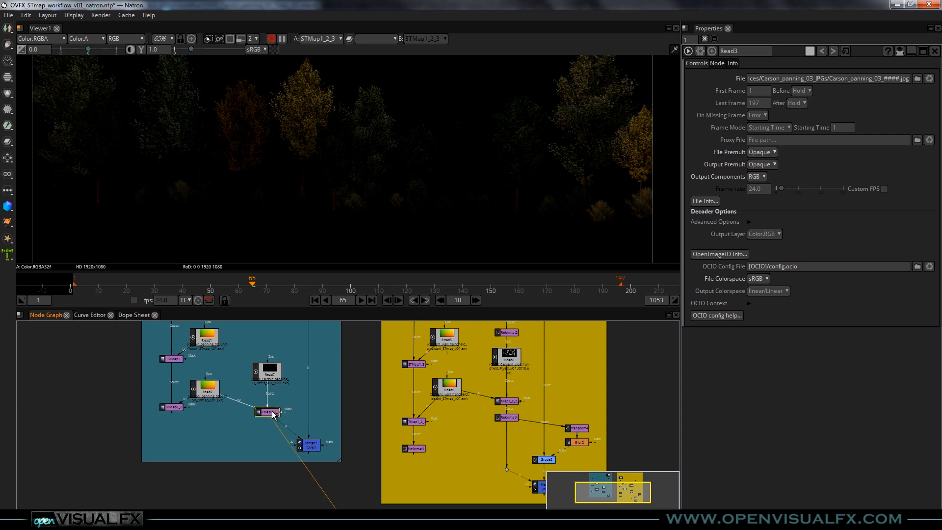
- Display the Merge1 composite in the viewer and examine the trees over the original footage up close
left_click(310, 451)
key("1")
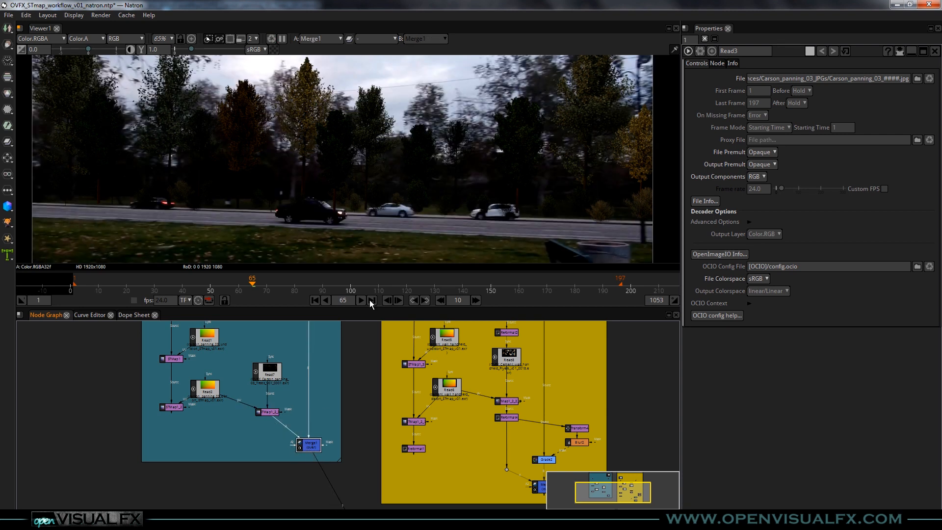
scroll(342, 265, "up", 1)
scroll(343, 264, "up", 3)
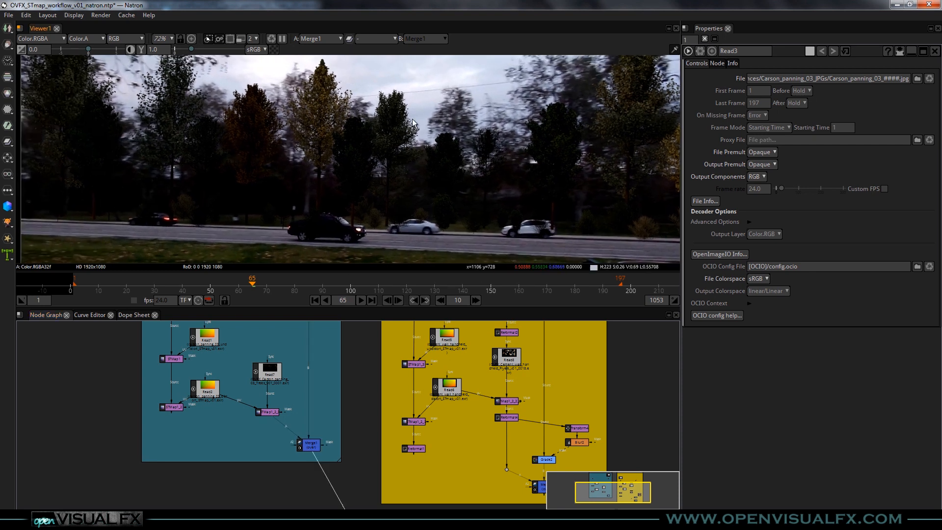
middle_click_drag(280, 343, 294, 347)
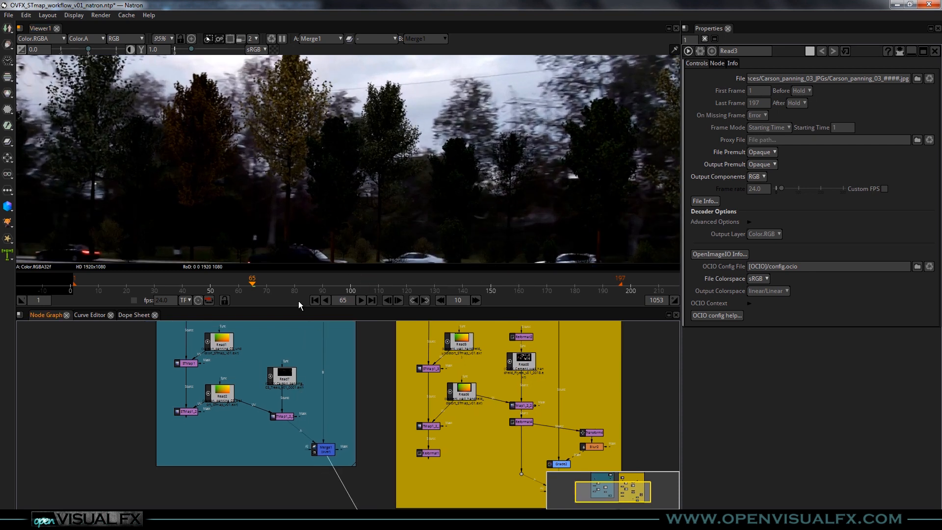
middle_click_drag(329, 160, 412, 155)
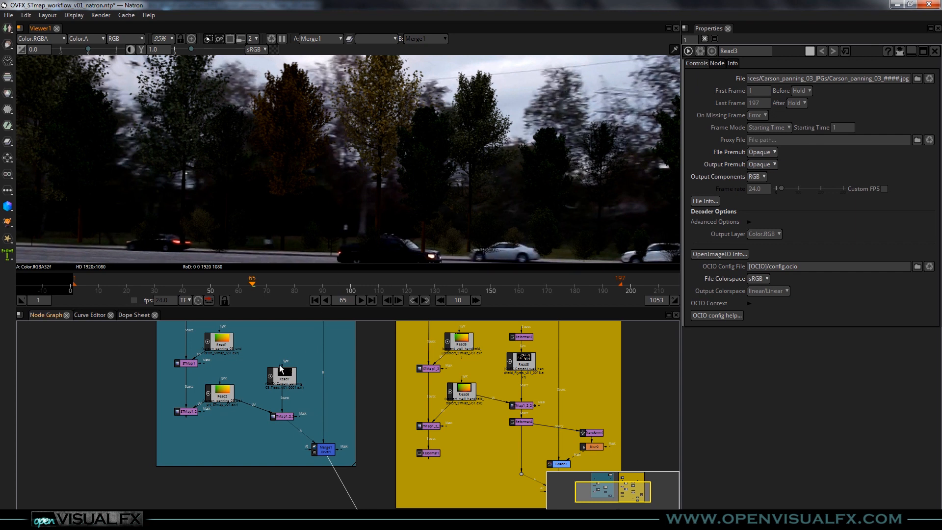
- Disable the STMap node between Read7 and Merge1 to compare the trees near the frame's edge without lens distortion
left_click(289, 417)
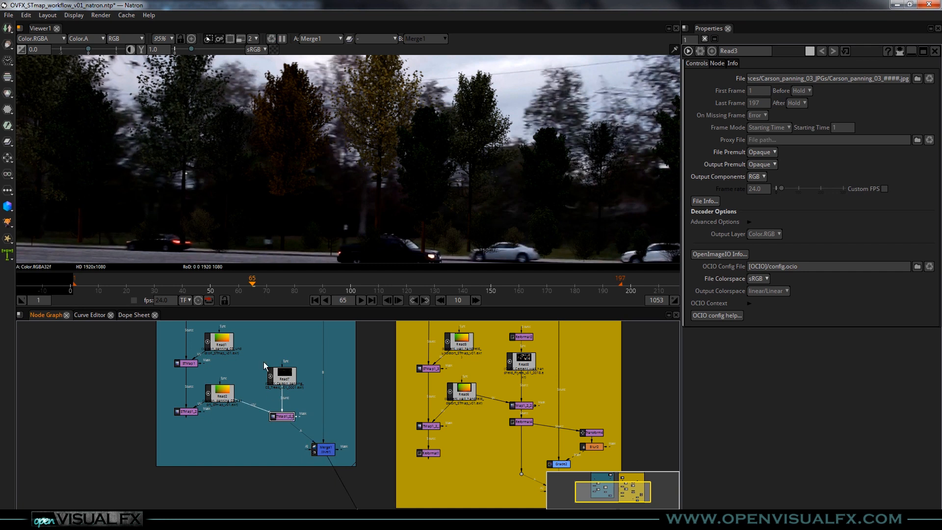
middle_click_drag(144, 158, 354, 174)
scroll(283, 417, "up", 4)
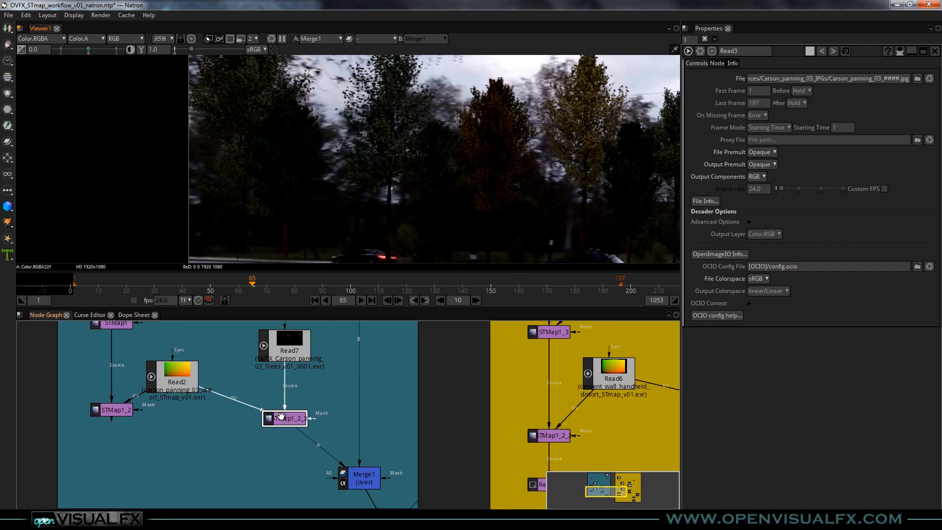
middle_click_drag(224, 140, 233, 195)
scroll(234, 195, "up", 2)
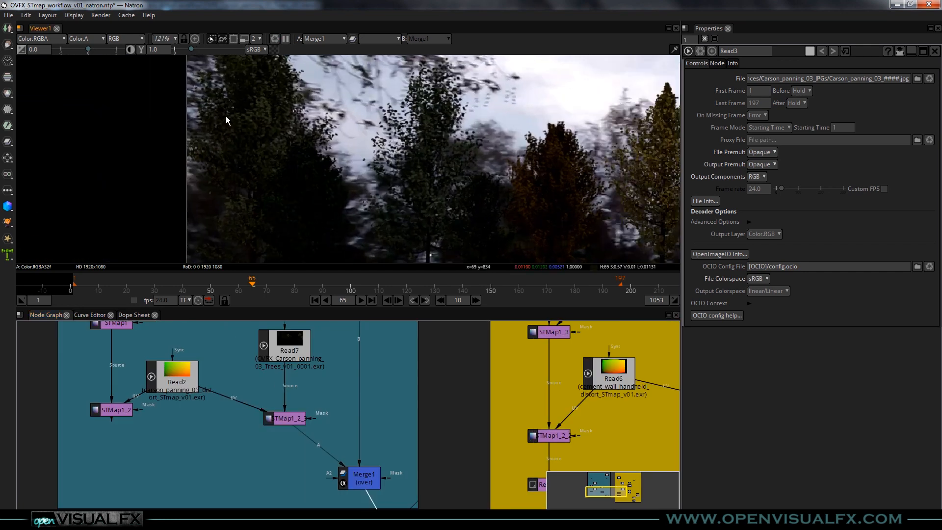
left_click(297, 422)
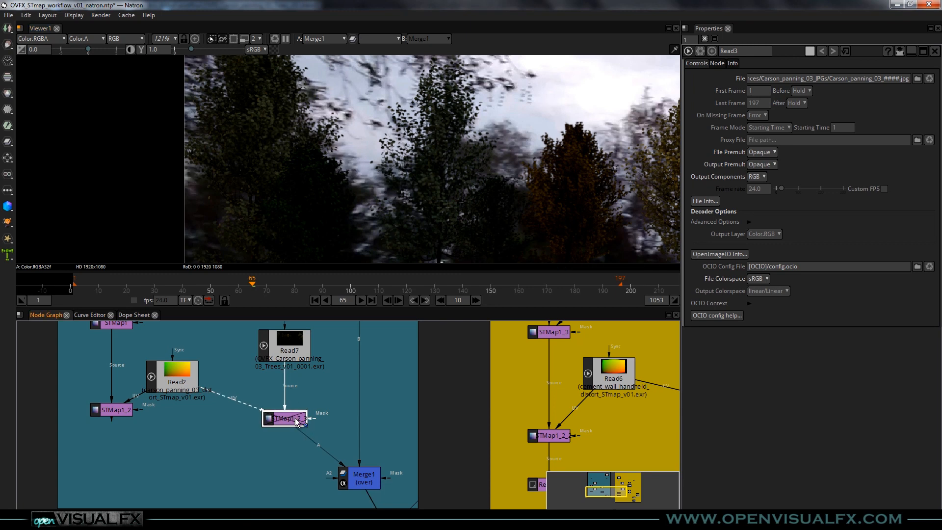
key("d")
scroll(311, 164, "down", 6)
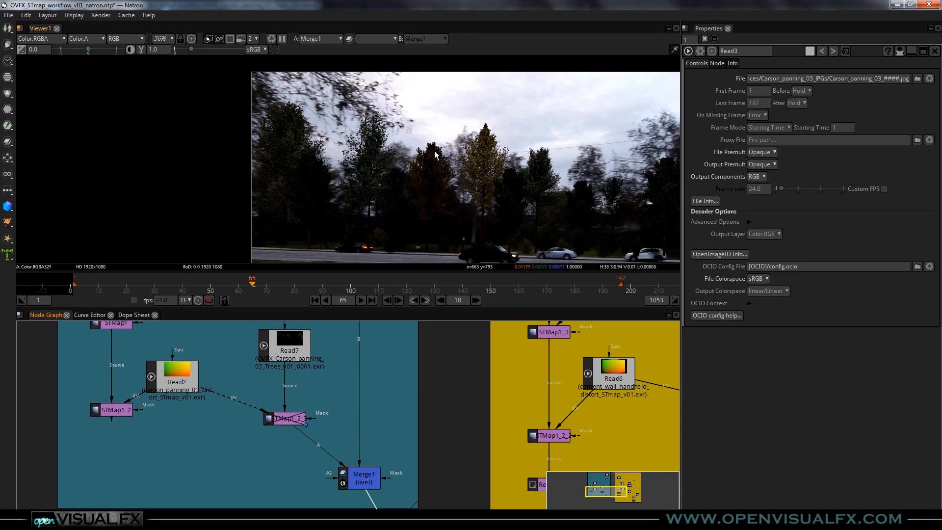
- Re-enable the STMap node between Read7 and Merge1 and view the whole composite
middle_click_drag(341, 151, 282, 138)
left_click(287, 417)
key("d")
scroll(420, 178, "down", 2)
left_click(291, 473)
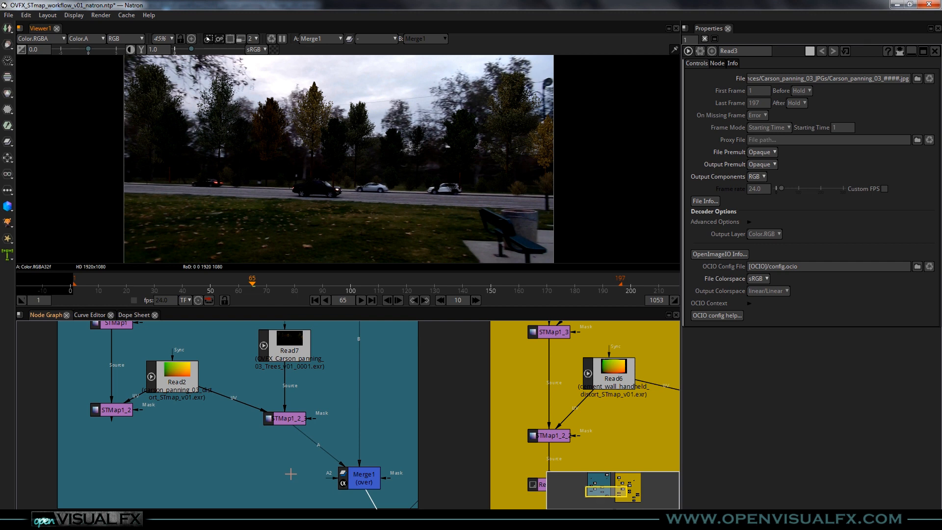